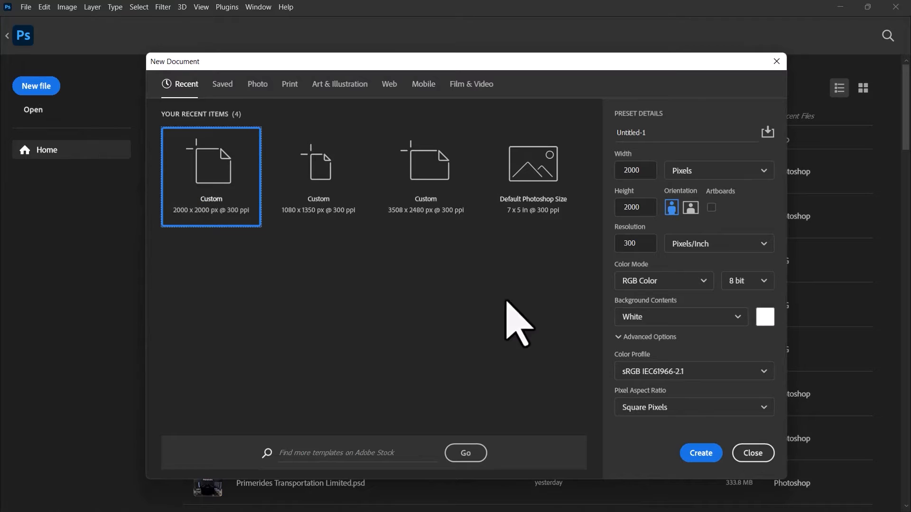
# Create a 2000 × 2000 pixel RGB document named Social Media Poster at 300 pixels/inch with a white background
pyautogui.moveTo(655, 133); pyautogui.dragTo(608, 138)
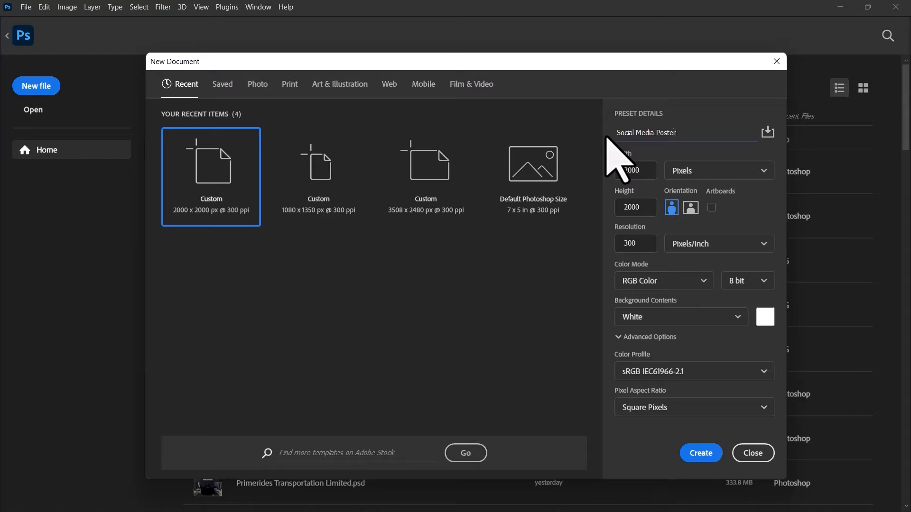
pyautogui.doubleClick(643, 171)
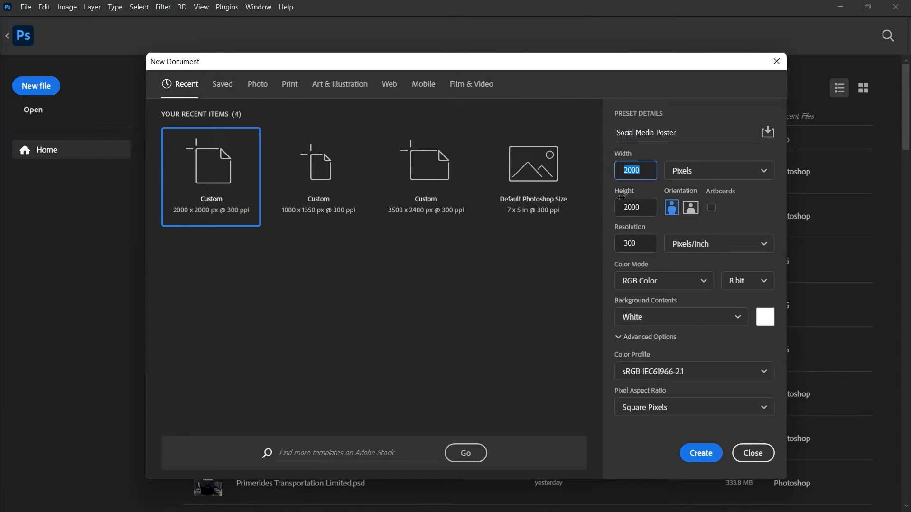
pyautogui.doubleClick(638, 207)
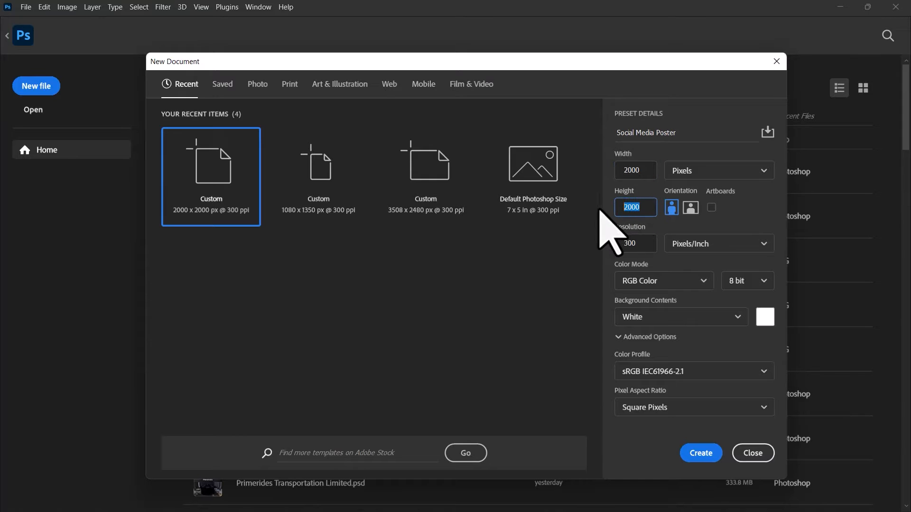
pyautogui.click(717, 172)
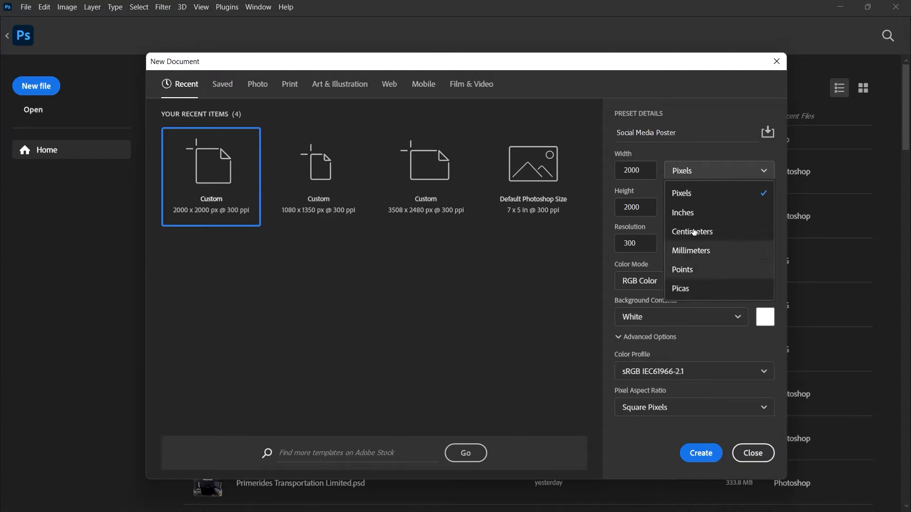
pyautogui.click(692, 193)
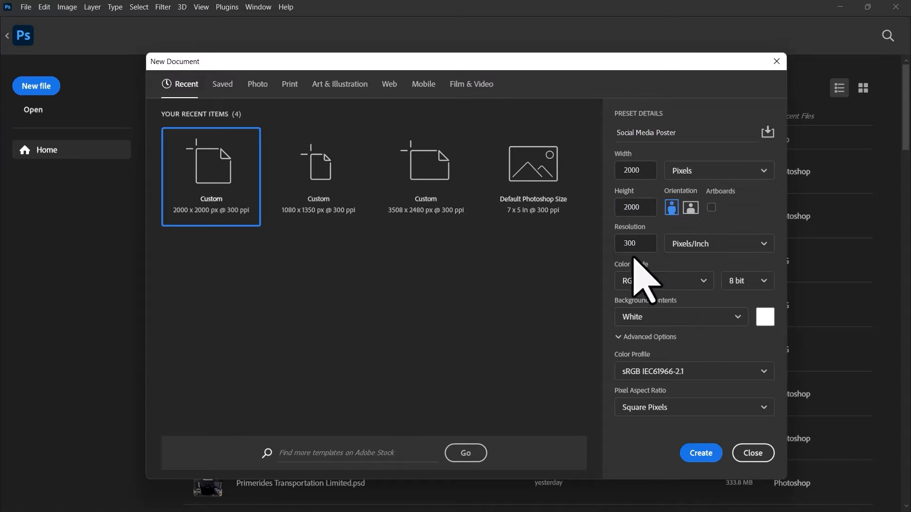
pyautogui.doubleClick(625, 244)
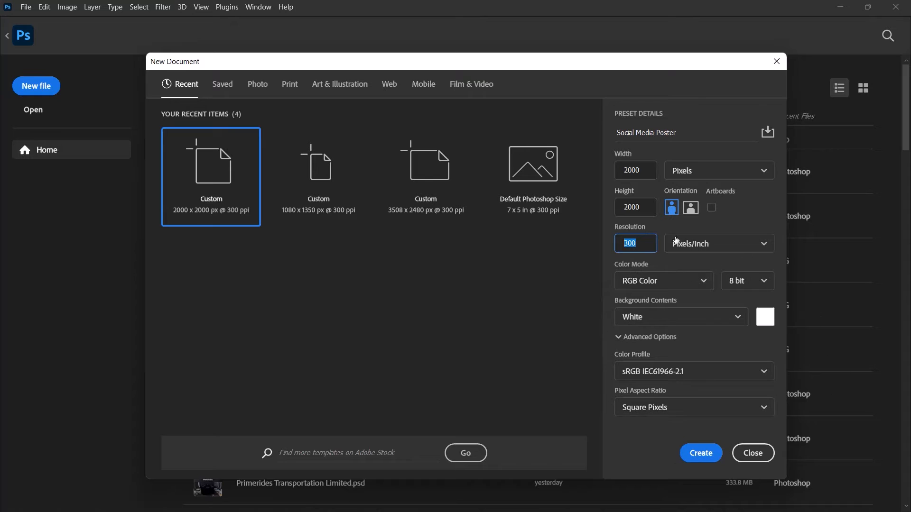
pyautogui.click(702, 454)
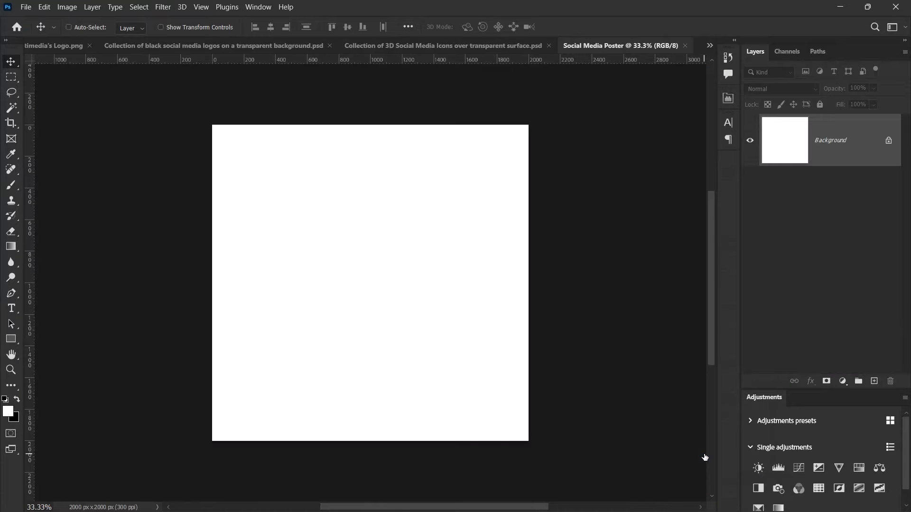
# Add a guide layout with 2 columns, 2 rows, 180 px left and right margins, and 0 px top and bottom margins
pyautogui.hotkey('ctrl', '0')
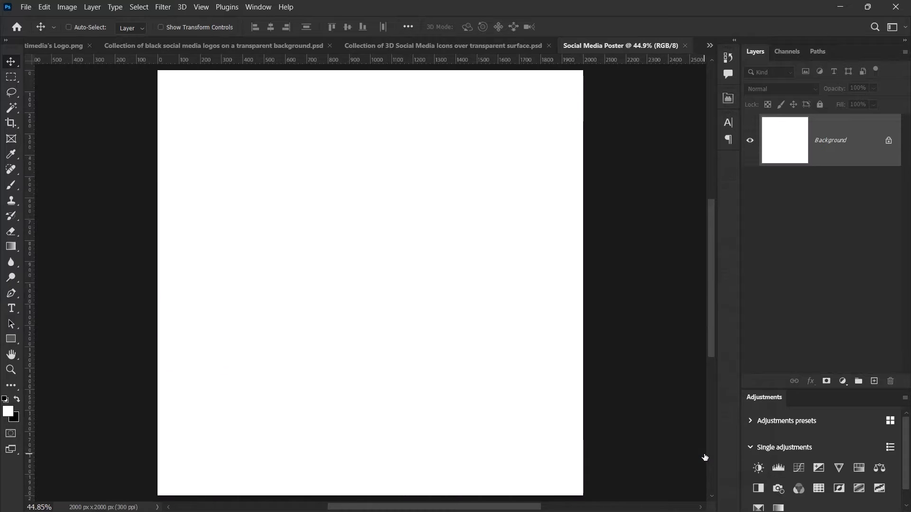
pyautogui.click(201, 8)
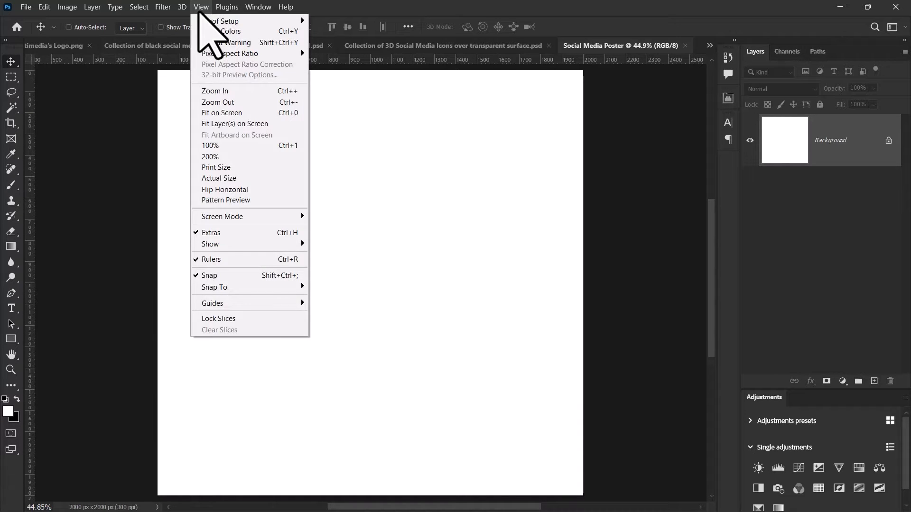
pyautogui.moveTo(257, 304)
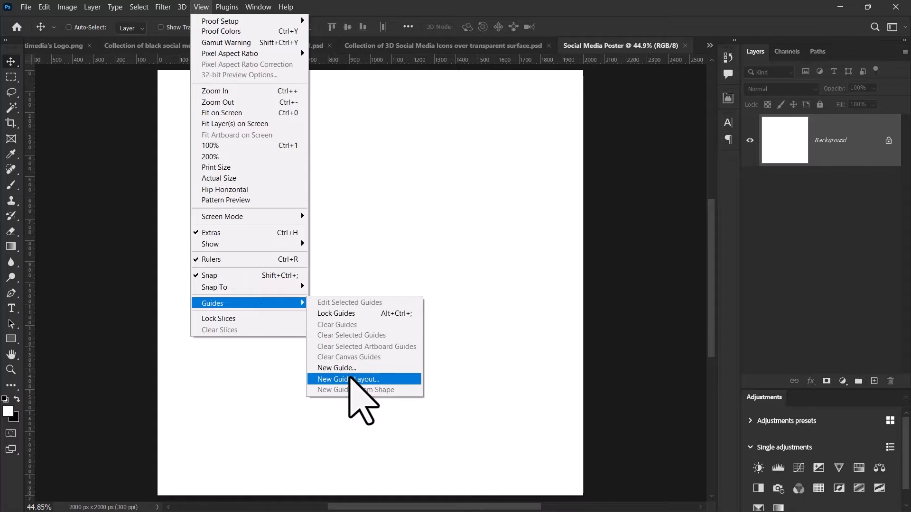
pyautogui.click(350, 379)
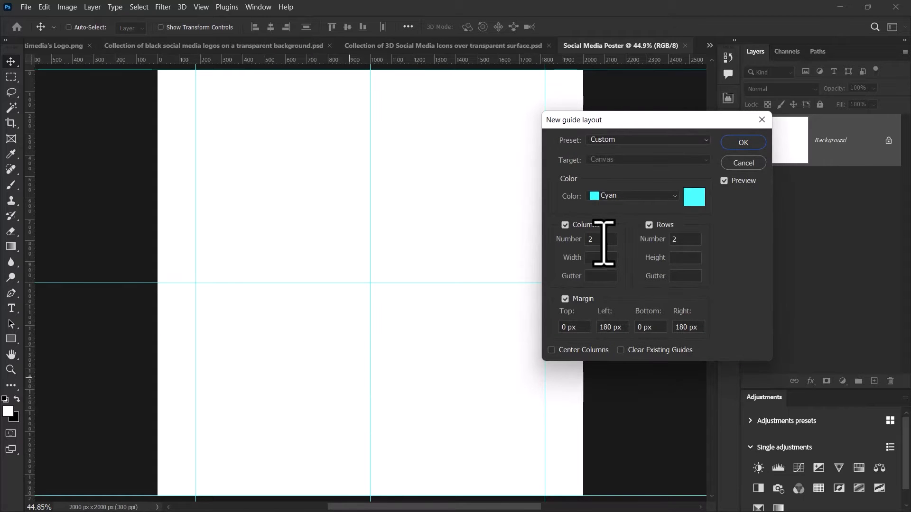
pyautogui.moveTo(604, 244); pyautogui.dragTo(573, 240)
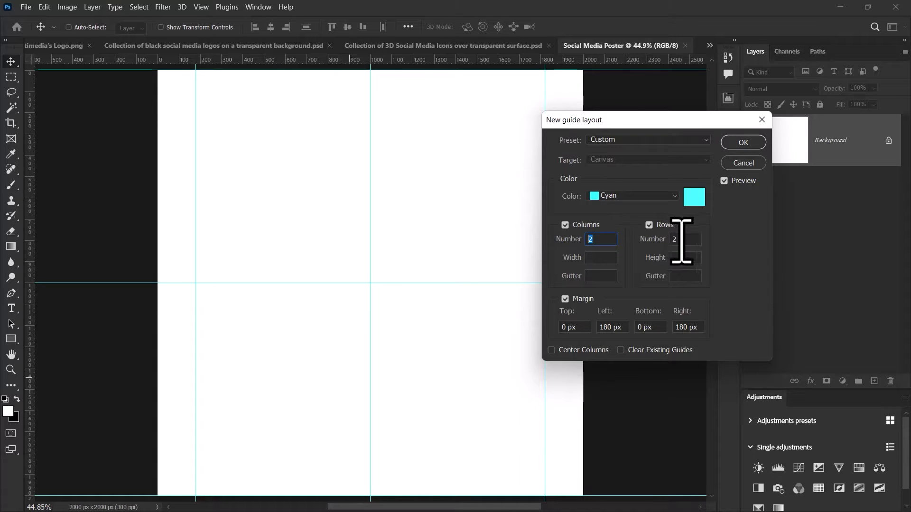
pyautogui.moveTo(688, 244); pyautogui.dragTo(667, 243)
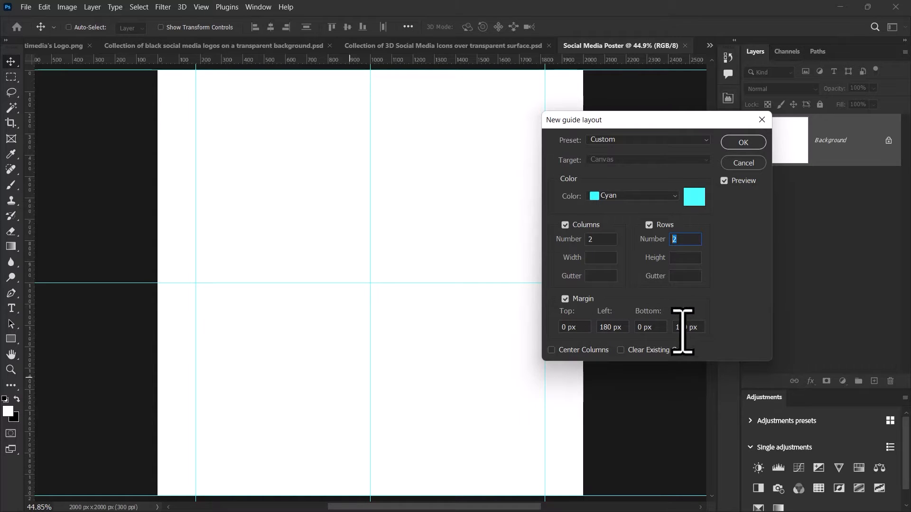
pyautogui.click(735, 143)
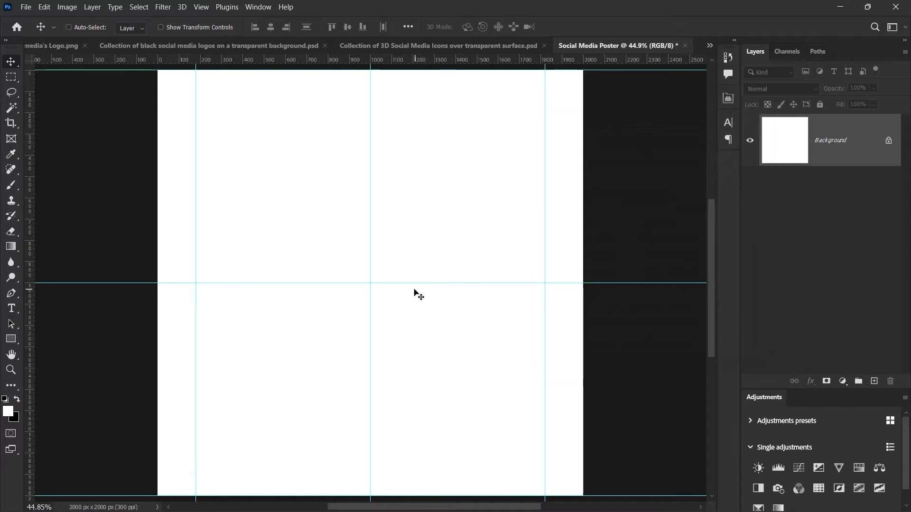
# Draw a black rectangle about 2070 × 349 px across the full width of the canvas's lower edge
pyautogui.click(10, 338)
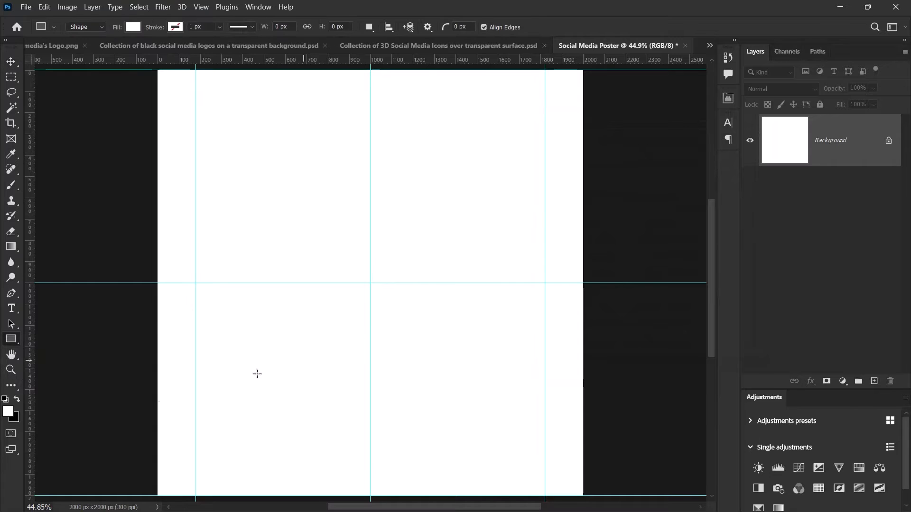
pyautogui.click(5, 399)
pyautogui.moveTo(148, 422); pyautogui.dragTo(588, 495)
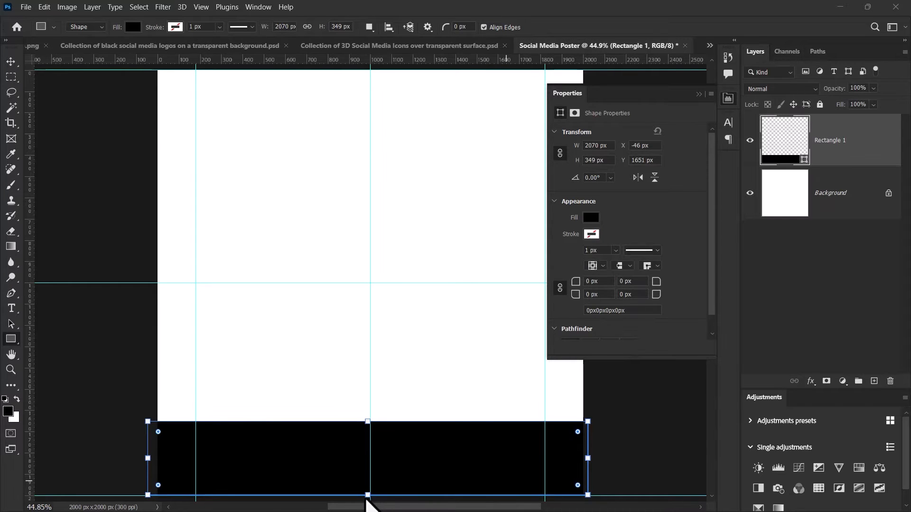
pyautogui.click(699, 94)
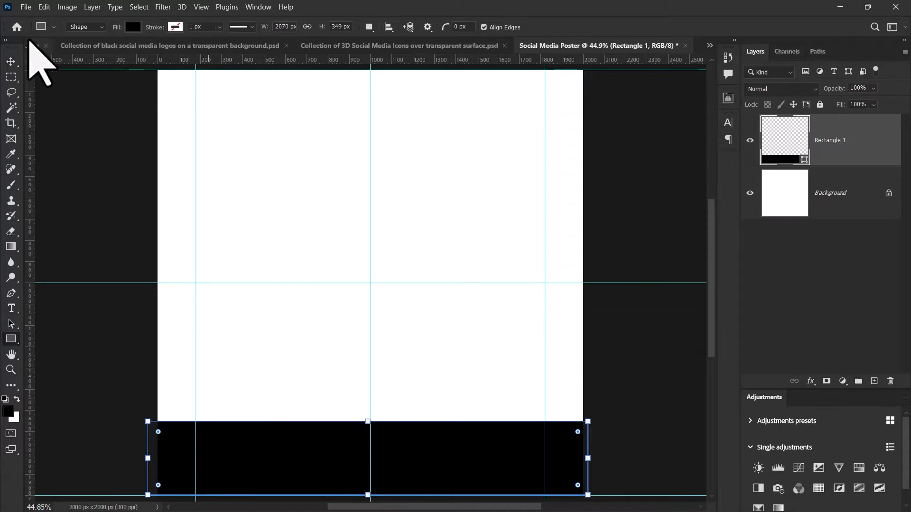
# Change the fill colour of the rectangle along the canvas's lower edge to 3e1c8d
pyautogui.click(11, 62)
pyautogui.doubleClick(804, 160)
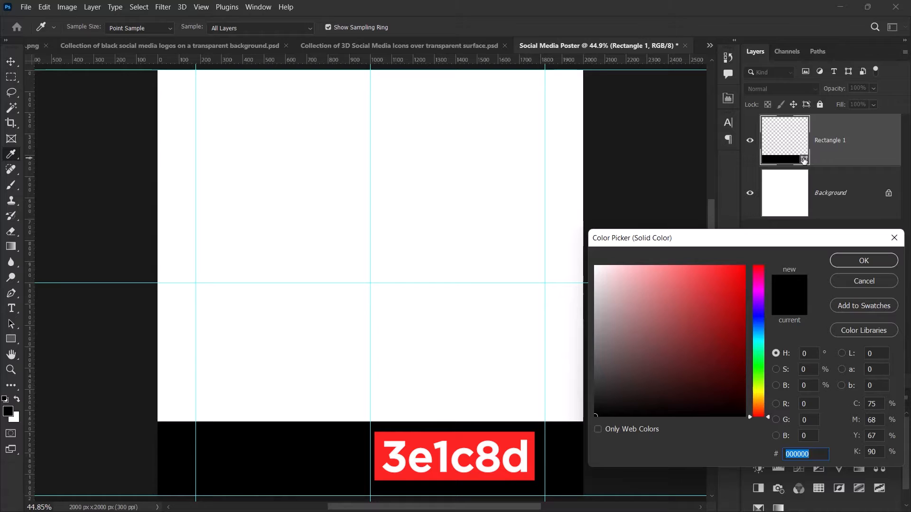
pyautogui.write('3e1')
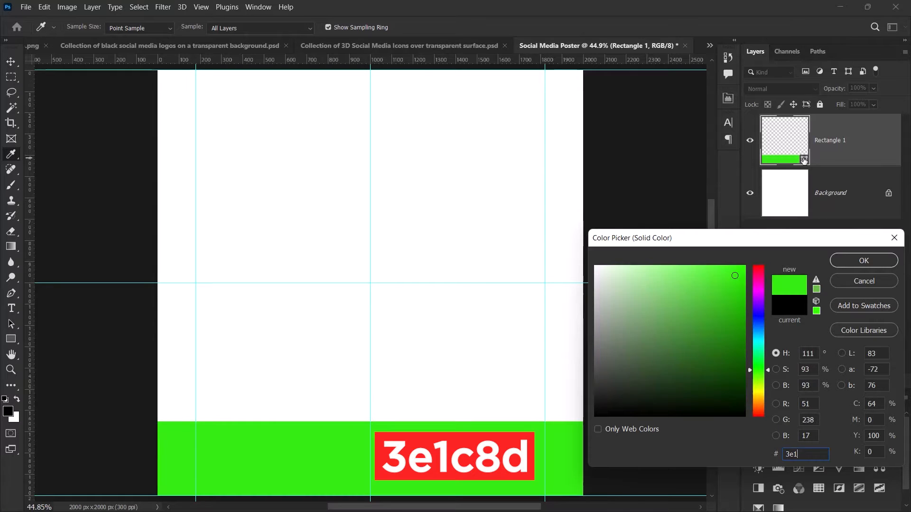
pyautogui.write('c8d')
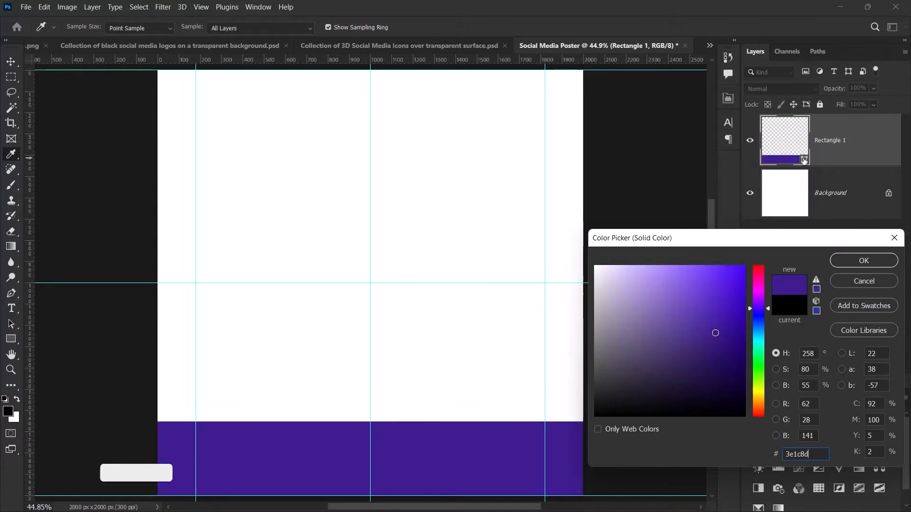
pyautogui.click(863, 260)
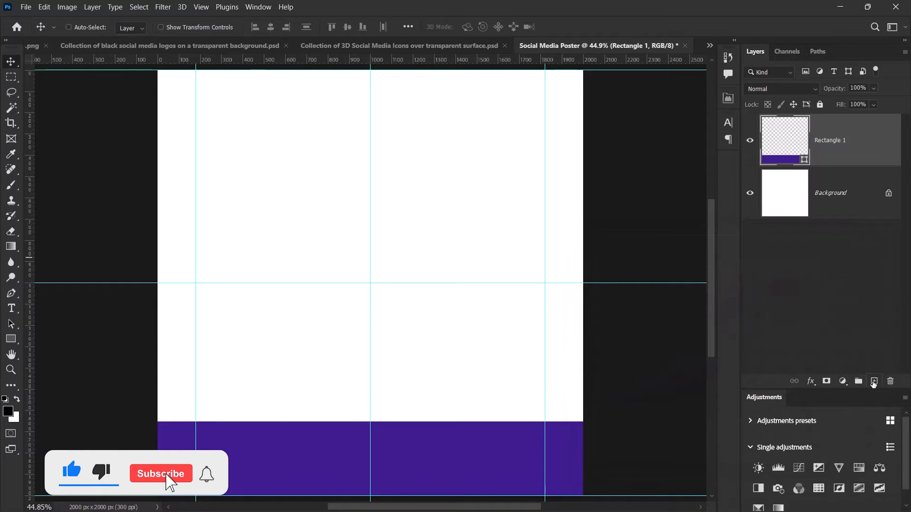
# On a new layer, draw a 1640 × 285 px rectangle between the margin guides, overlapping the purple band's upper edge
pyautogui.click(874, 382)
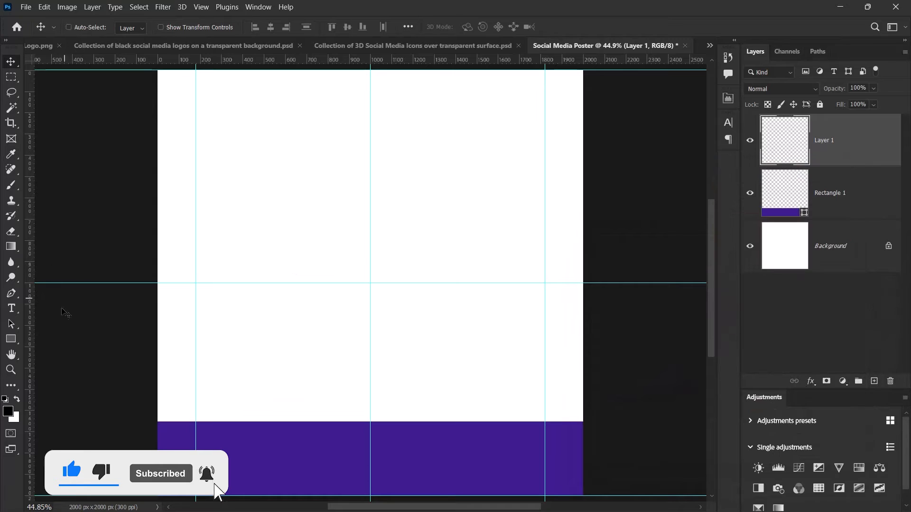
pyautogui.click(11, 339)
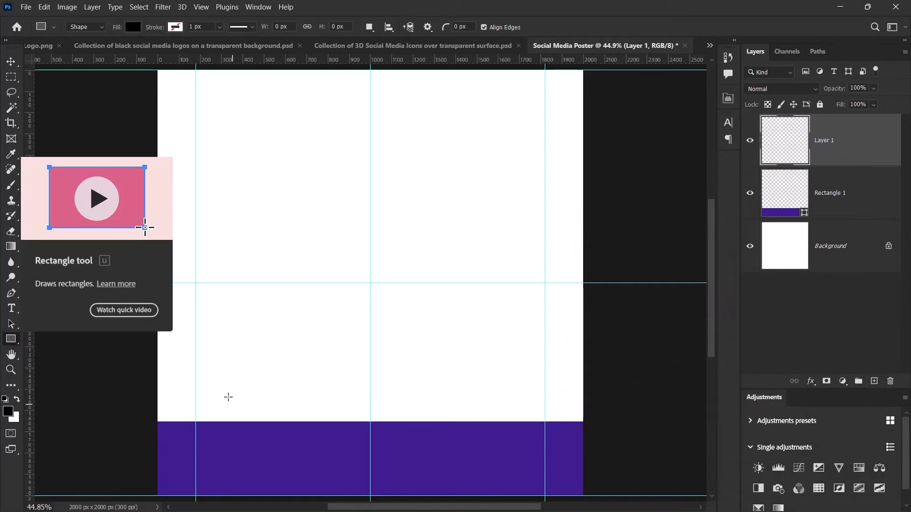
pyautogui.moveTo(196, 387); pyautogui.dragTo(548, 447)
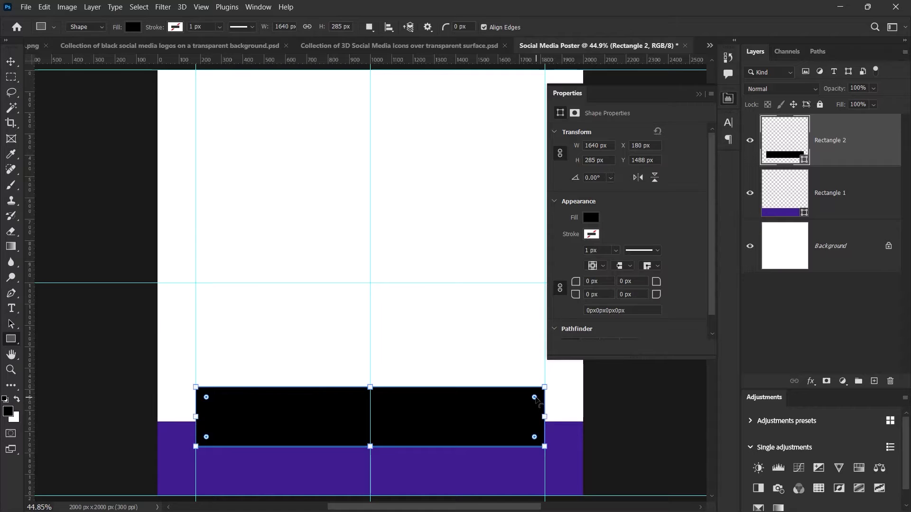
# Round all four corners of the black rectangle to a 50 px radius
pyautogui.moveTo(535, 398); pyautogui.dragTo(533, 399)
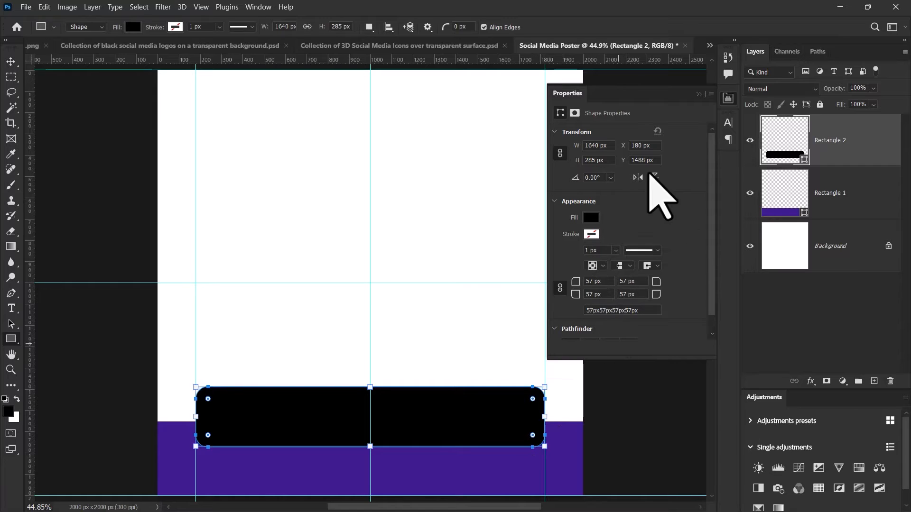
pyautogui.click(595, 282)
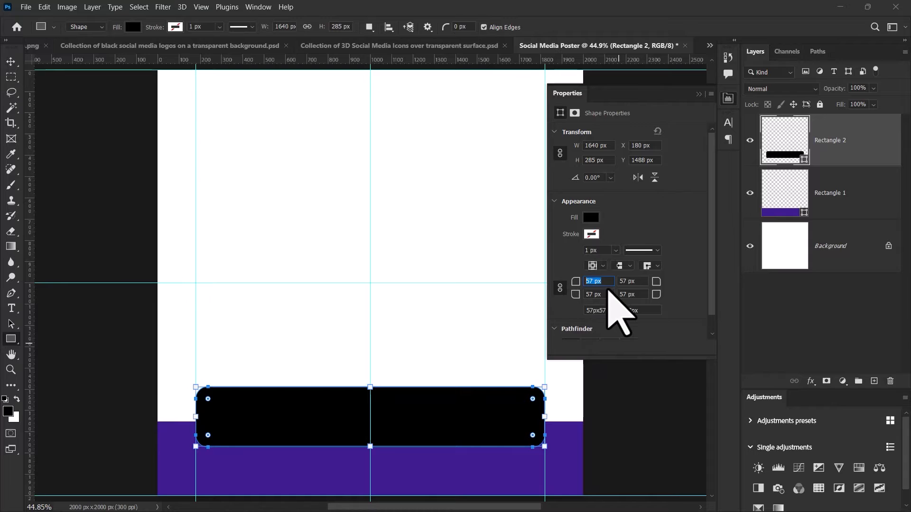
pyautogui.write('50')
pyautogui.press('Return')
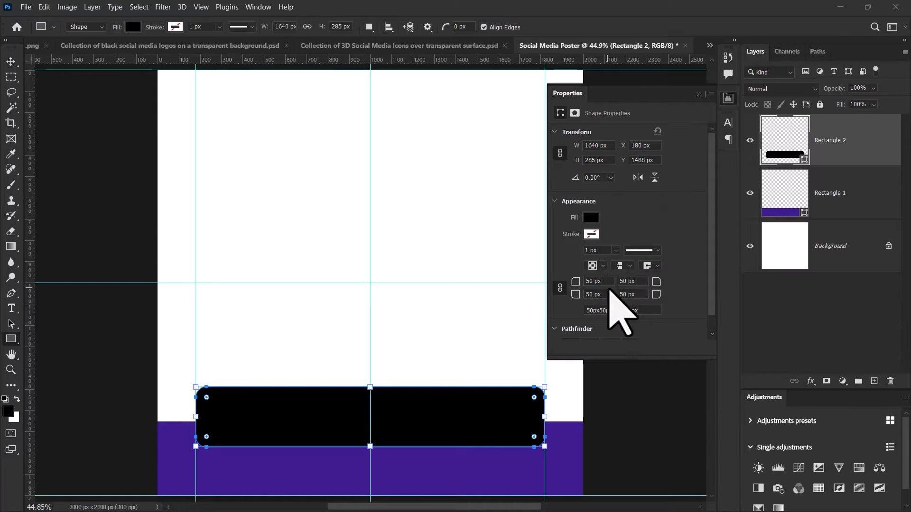
pyautogui.click(266, 6)
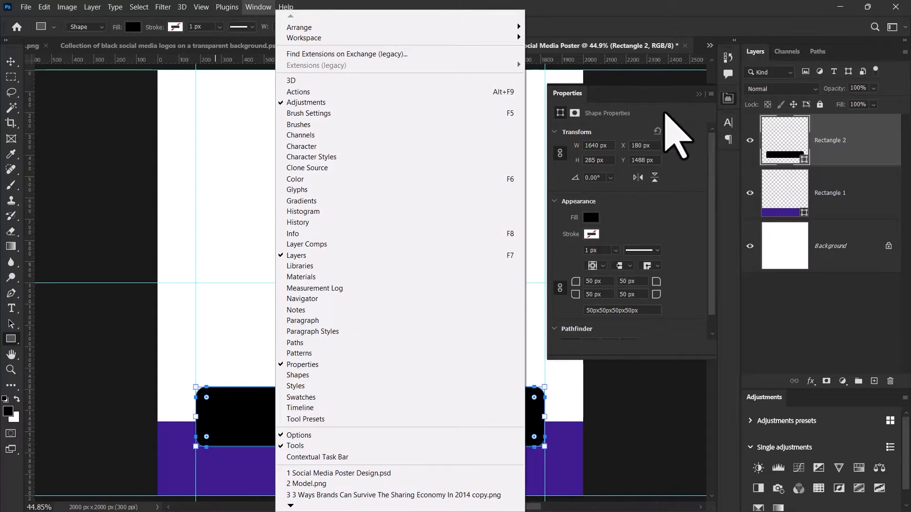
pyautogui.click(698, 94)
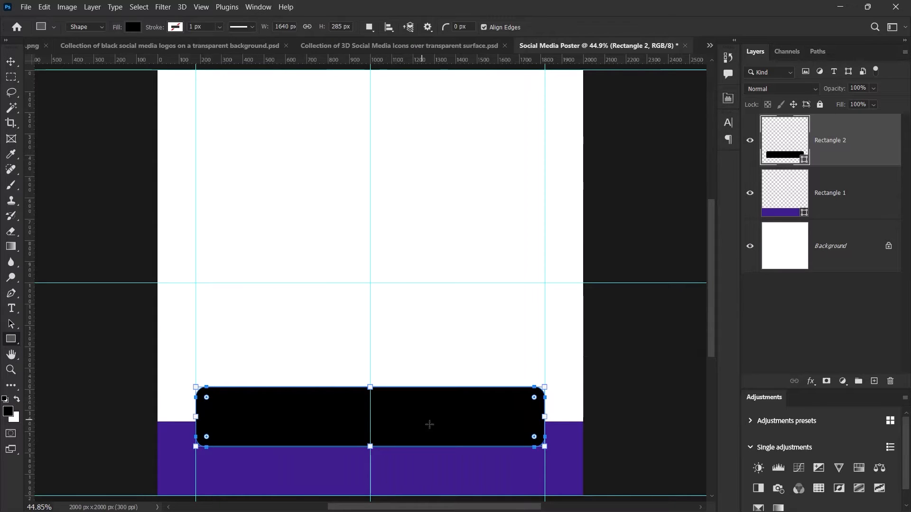
# Change the fill colour of the rounded black rectangle to f5464d
pyautogui.click(12, 62)
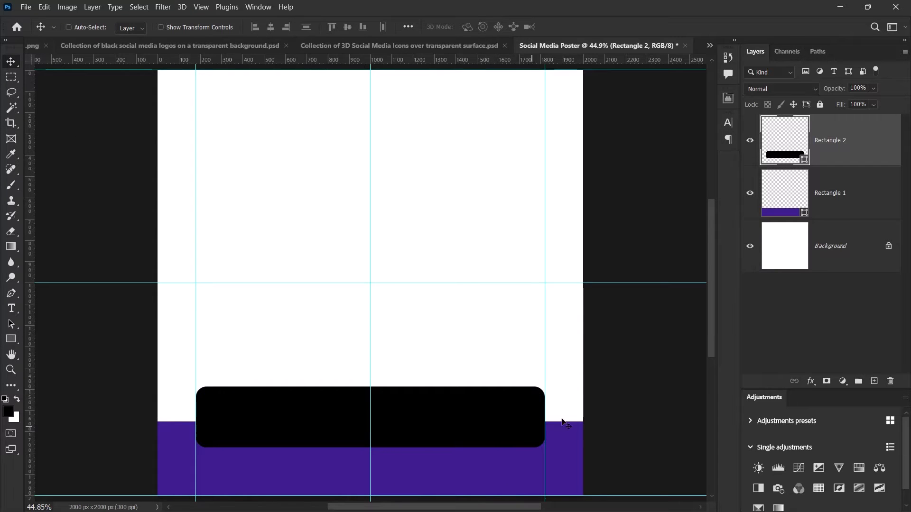
pyautogui.doubleClick(804, 159)
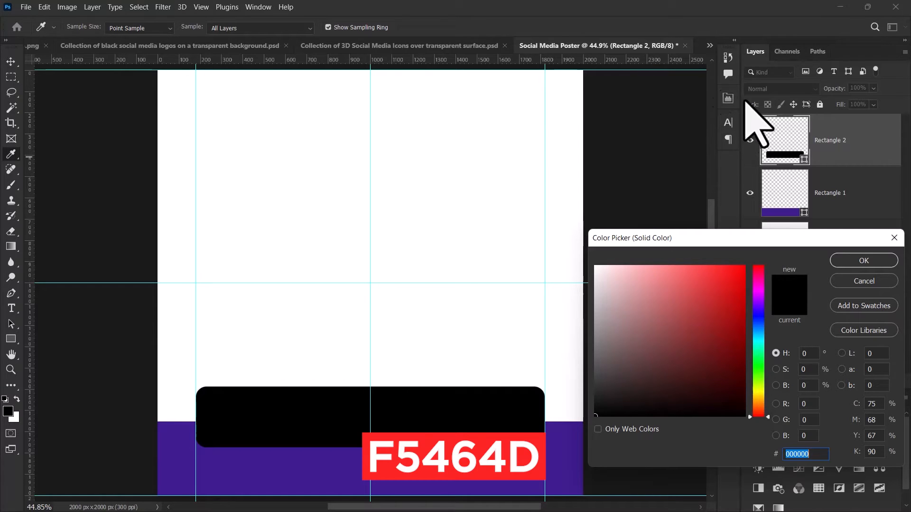
pyautogui.write('f')
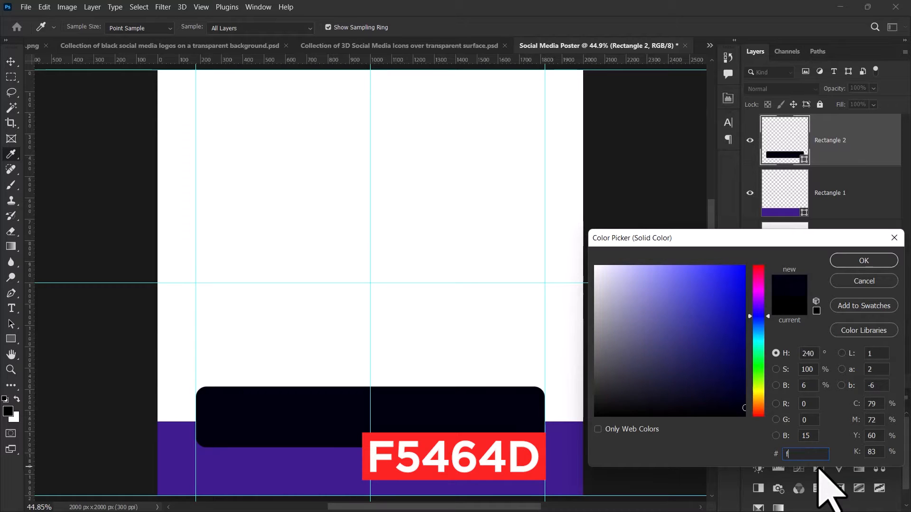
pyautogui.write('54')
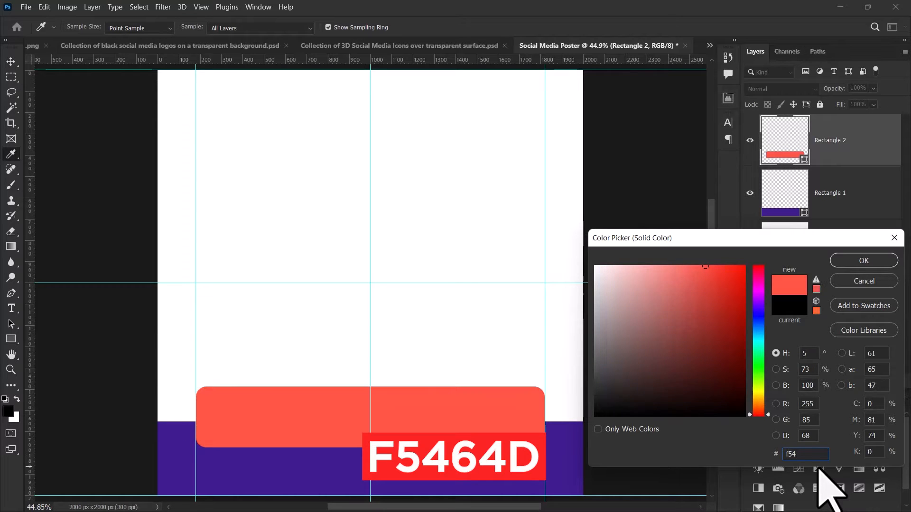
pyautogui.write('6')
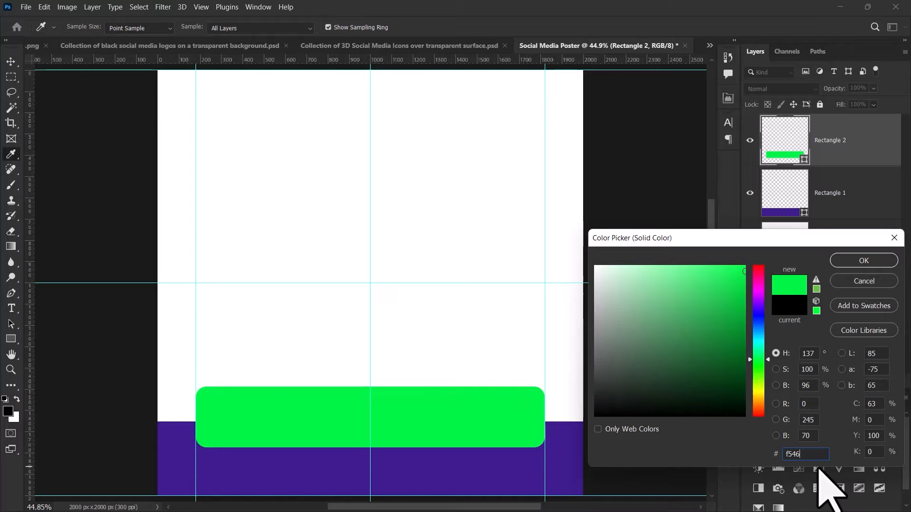
pyautogui.write('4d')
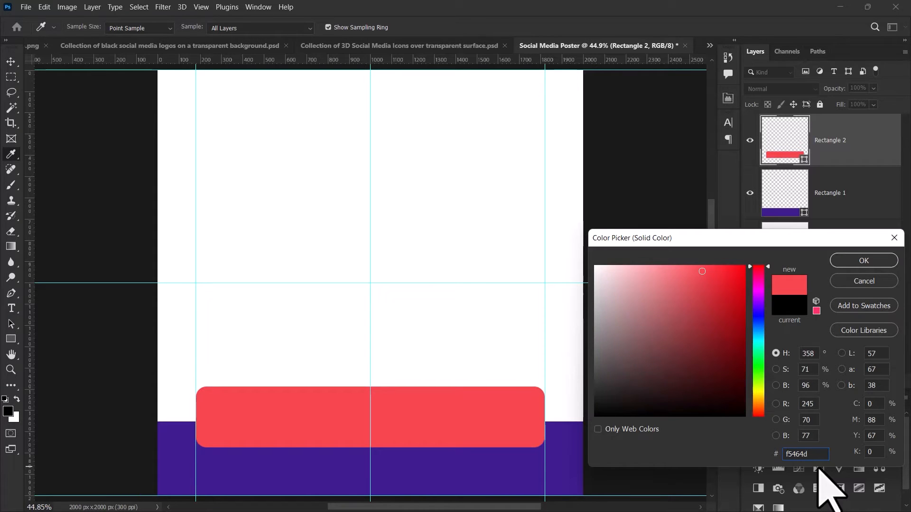
pyautogui.click(860, 261)
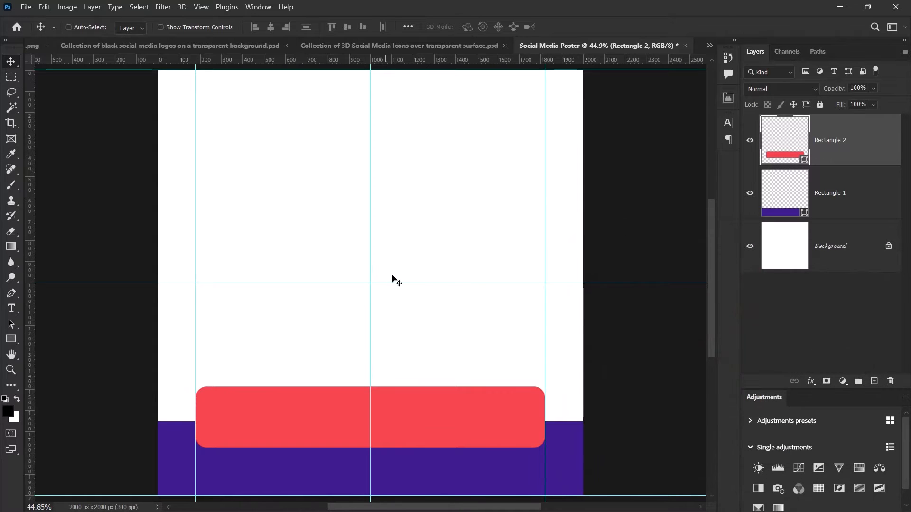
# Copy the line pattern from "3 Ways Brands Can Survive The Sharing Economy In 2014 copy.png" into the Social Media Poster document
pyautogui.click(710, 45)
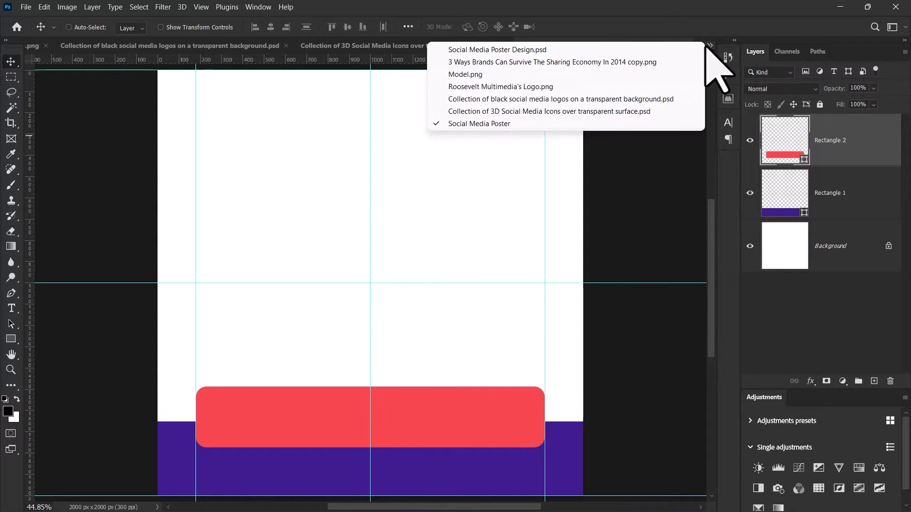
pyautogui.click(480, 61)
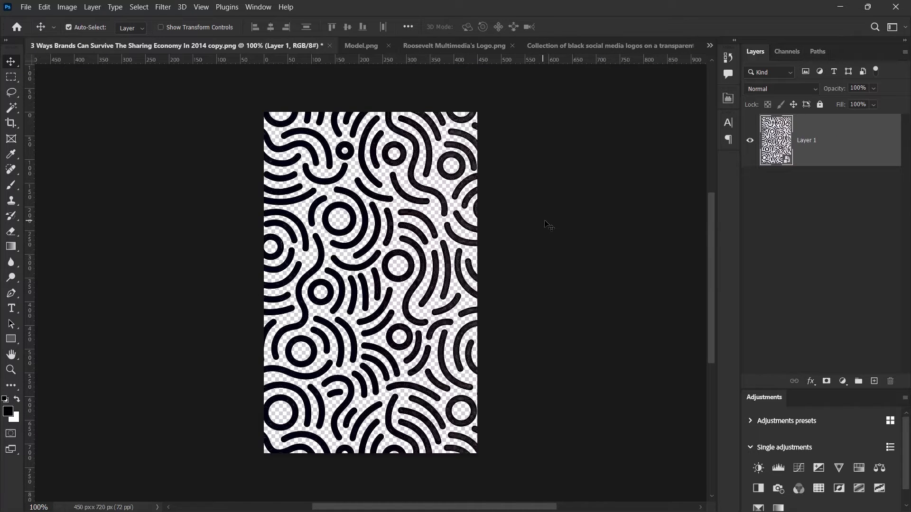
pyautogui.click(710, 45)
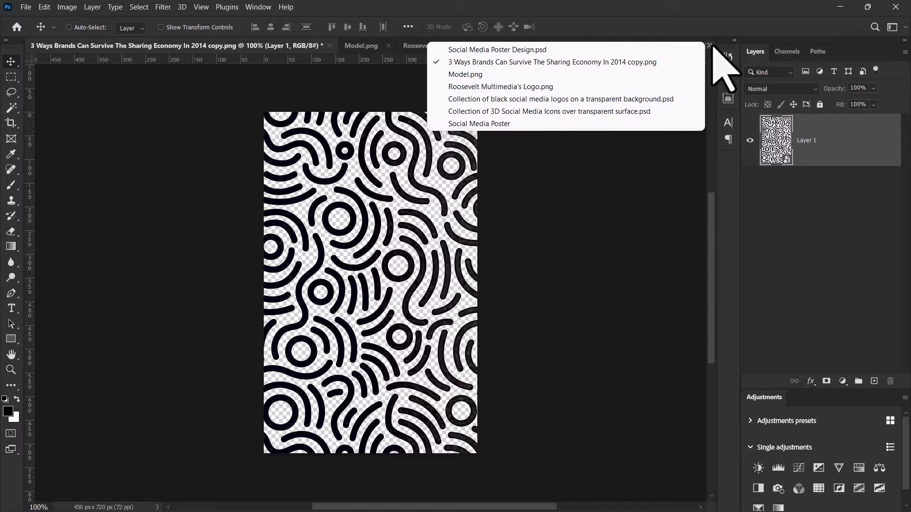
pyautogui.click(520, 123)
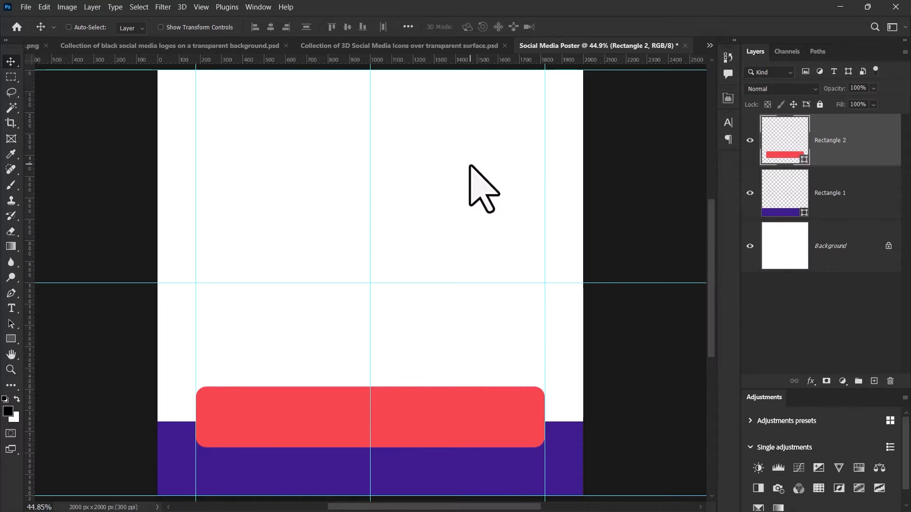
pyautogui.press('ctrl')
pyautogui.hotkey('ctrl', 'v')
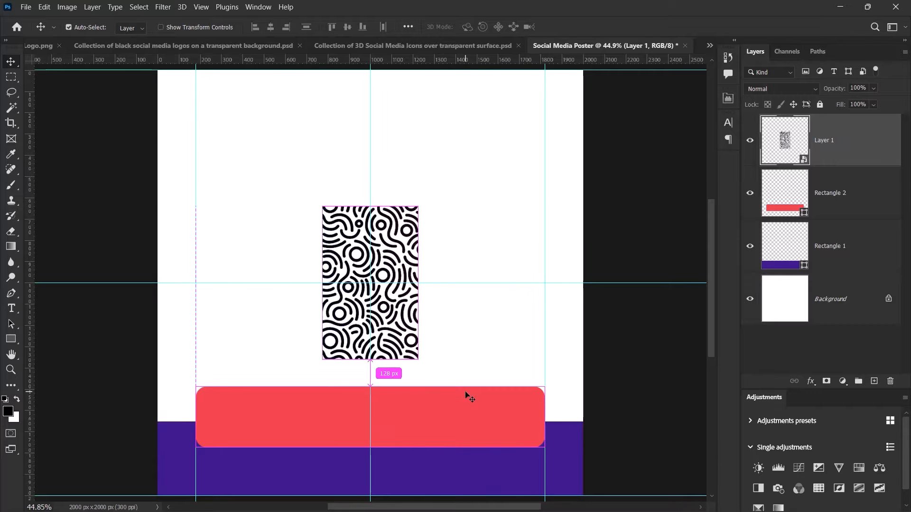
# Scale the pasted pattern proportionally about its centre to 106.67% so it spans the full width of the canvas
pyautogui.hotkey('ctrl', 't')
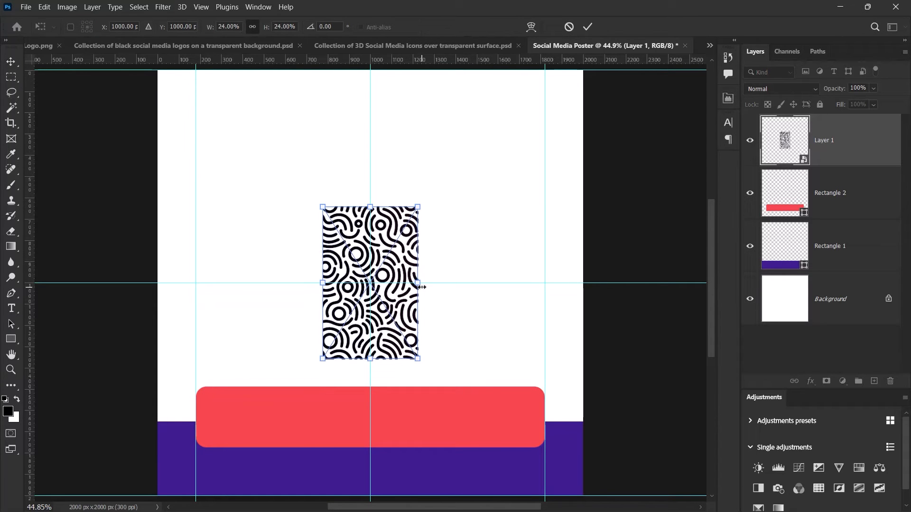
pyautogui.moveTo(421, 285); pyautogui.dragTo(587, 264)
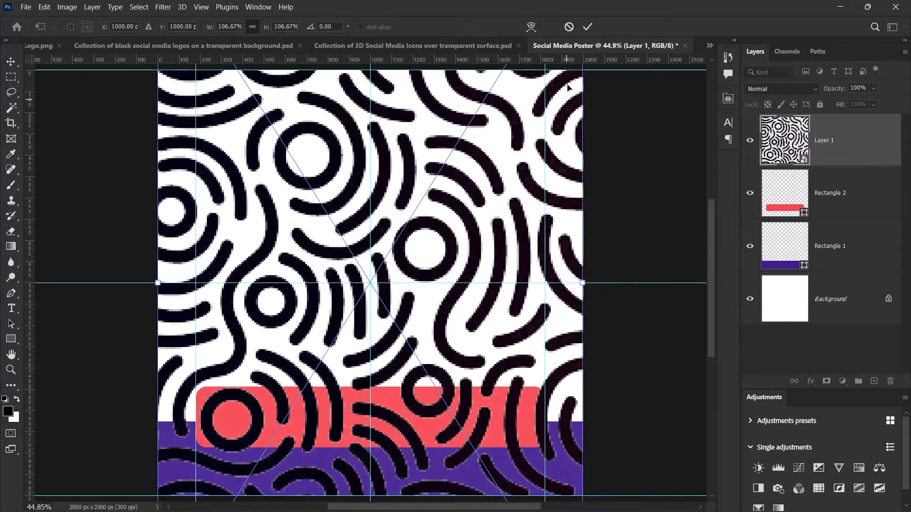
pyautogui.click(587, 28)
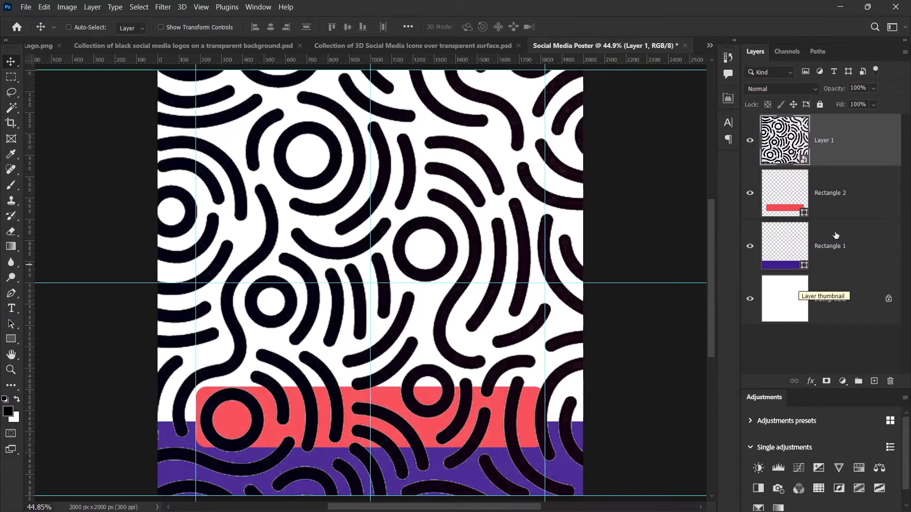
# Place the pattern layer beneath both rectangle layers, directly above the background, and set its opacity to 3%
pyautogui.moveTo(848, 136); pyautogui.dragTo(853, 256)
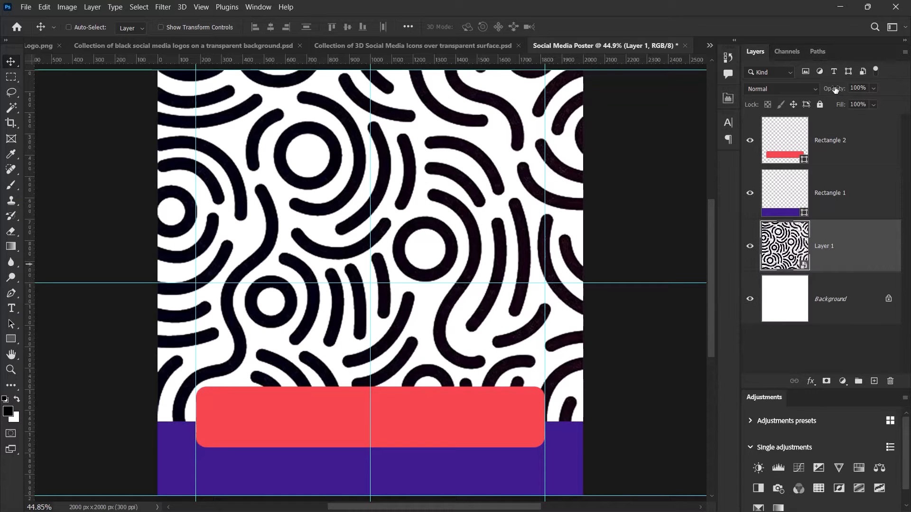
pyautogui.moveTo(799, 100); pyautogui.dragTo(774, 106)
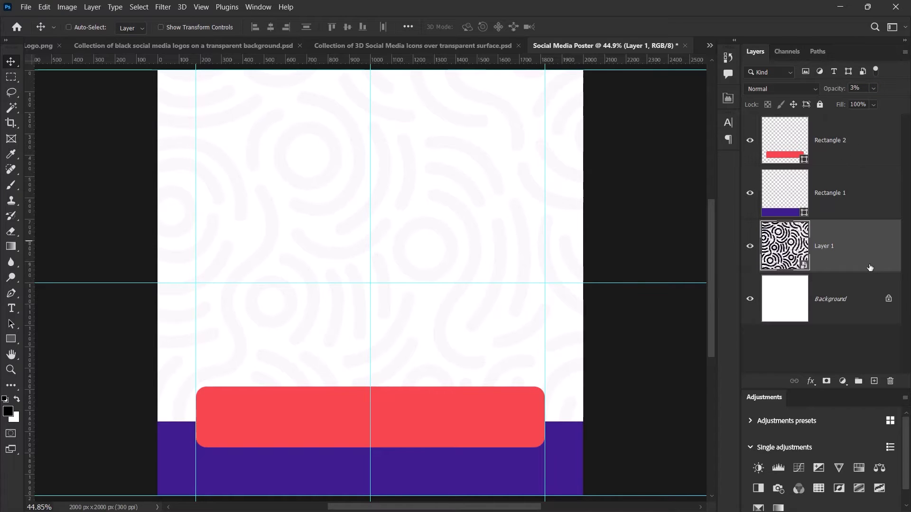
# Copy the cut-out woman from Model.png into the Social Media Poster document, directly above the pattern layer
pyautogui.click(710, 45)
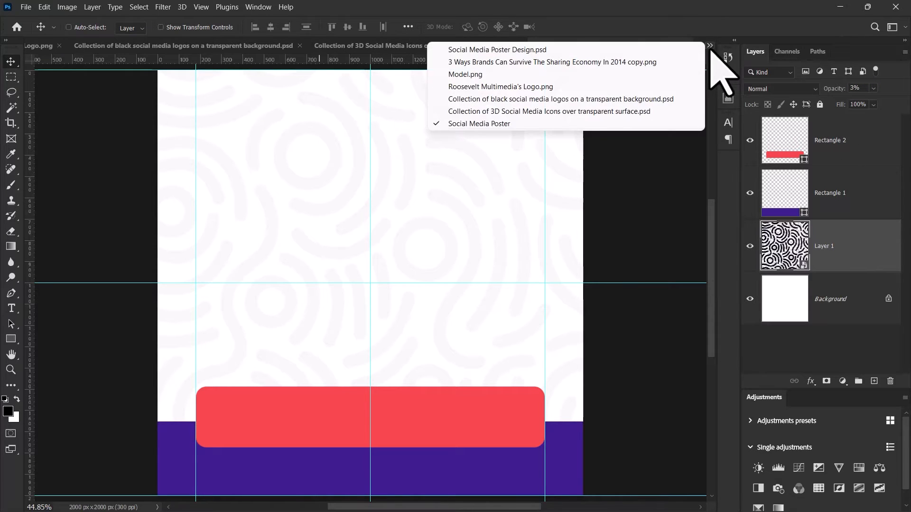
pyautogui.click(468, 75)
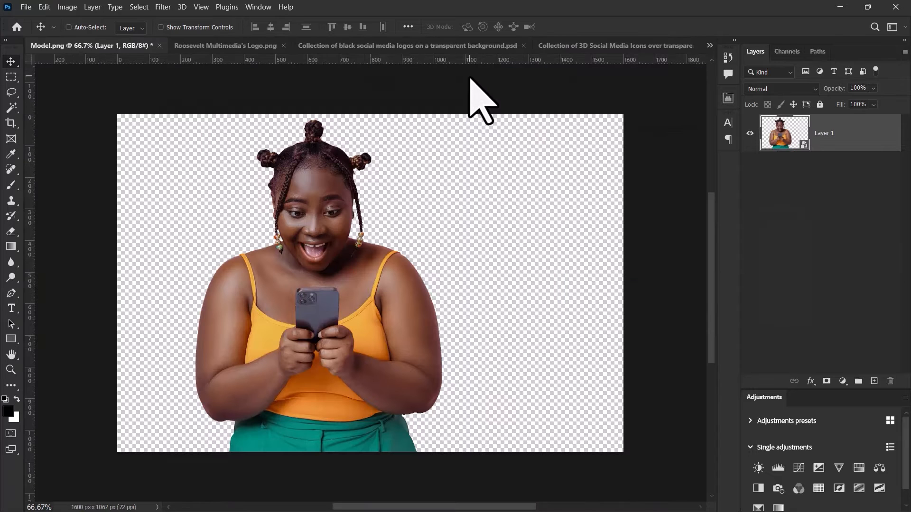
pyautogui.press('ctrl')
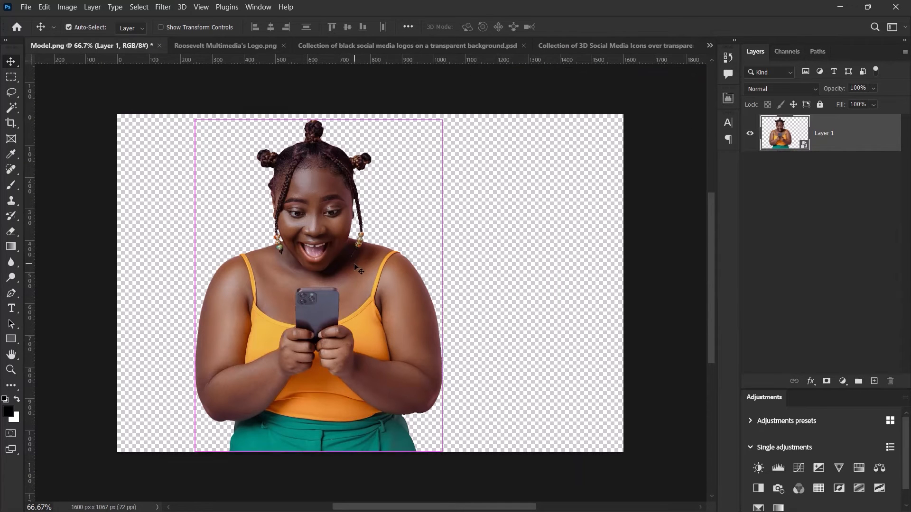
pyautogui.click(710, 45)
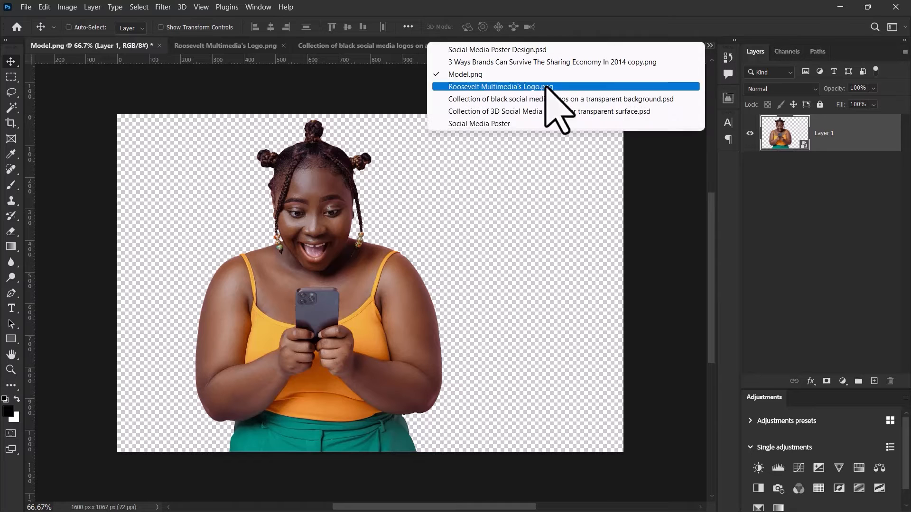
pyautogui.click(480, 125)
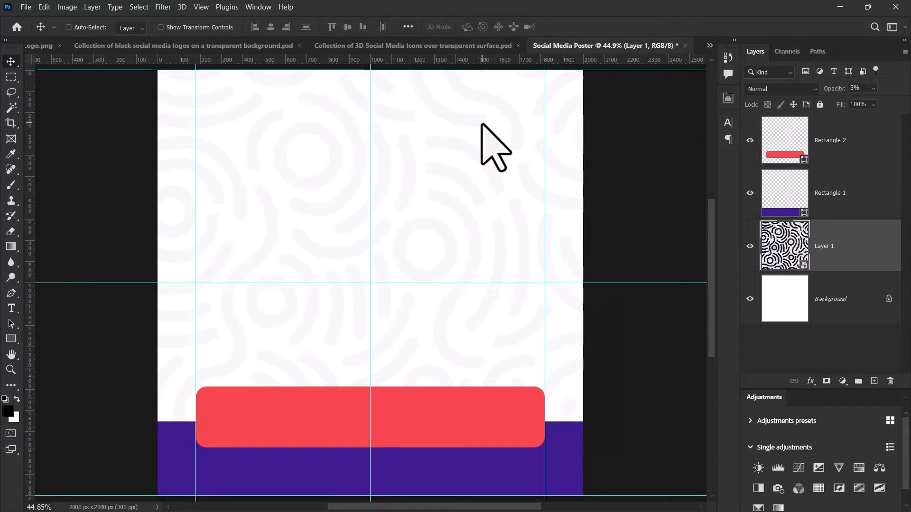
pyautogui.moveTo(493, 147); pyautogui.dragTo(491, 147)
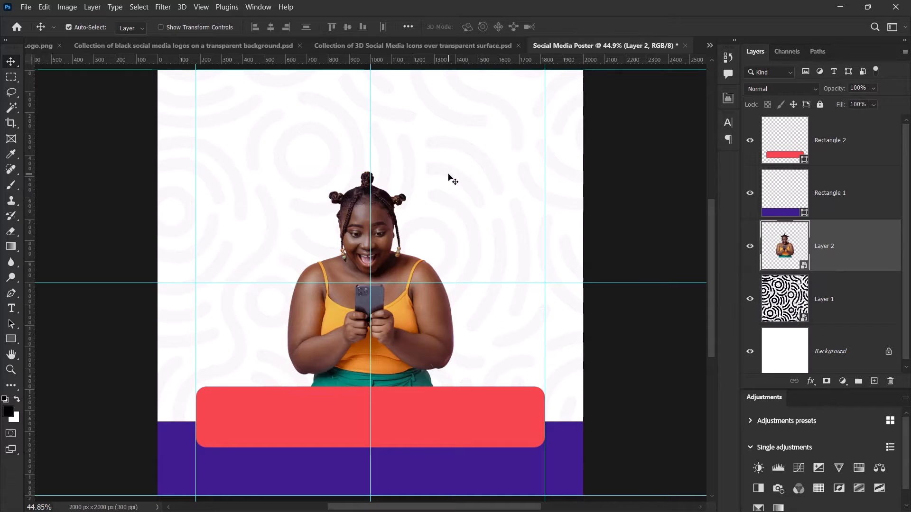
# Enlarge the woman to about 35% and move her against the canvas's left edge, with her waist behind the red rectangle
pyautogui.hotkey('ctrl', 't')
pyautogui.moveTo(452, 169); pyautogui.dragTo(504, 102)
pyautogui.moveTo(287, 394); pyautogui.dragTo(247, 419)
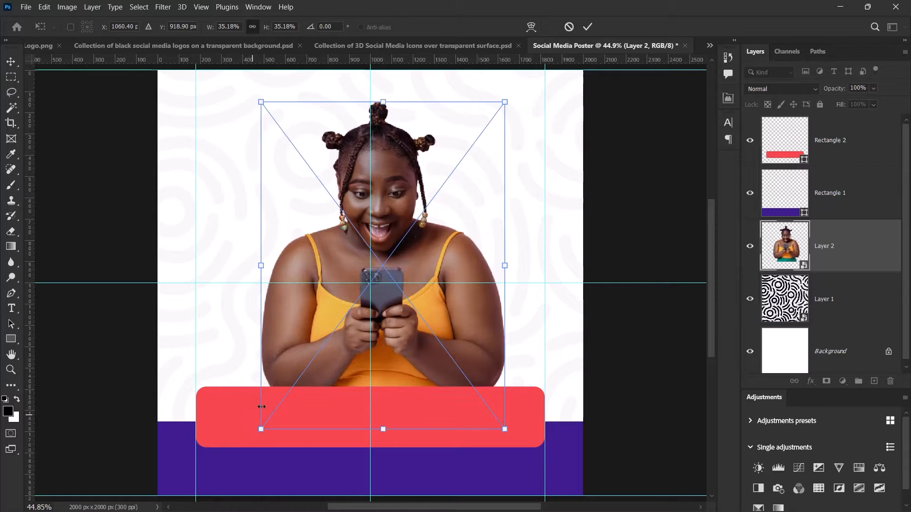
pyautogui.moveTo(434, 263); pyautogui.dragTo(316, 263)
pyautogui.click(588, 27)
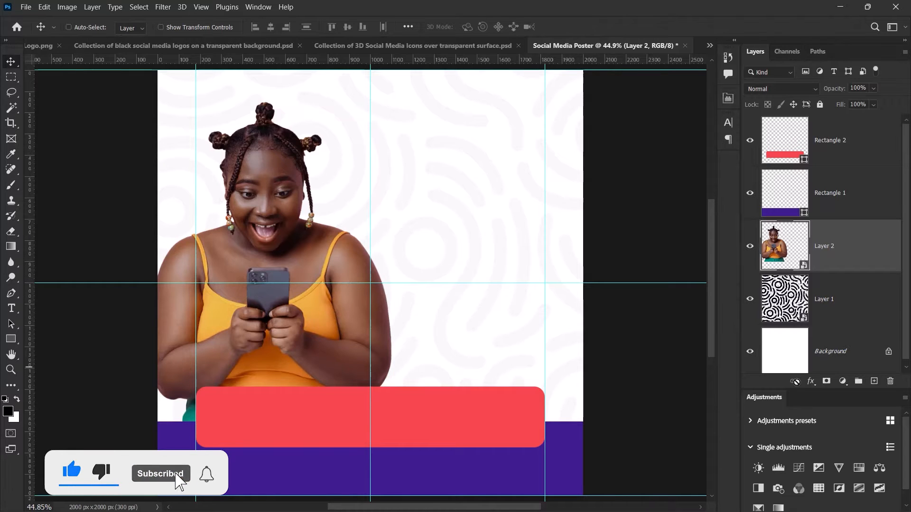
# Add a layer mask to the woman's layer and fade out her arm nearest the canvas centre with a linear black-to-white gradient
pyautogui.click(826, 381)
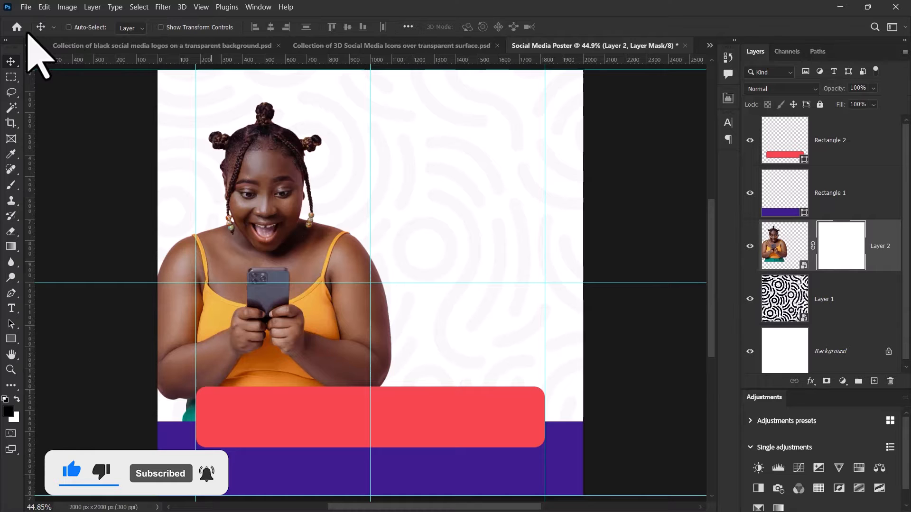
pyautogui.click(10, 248)
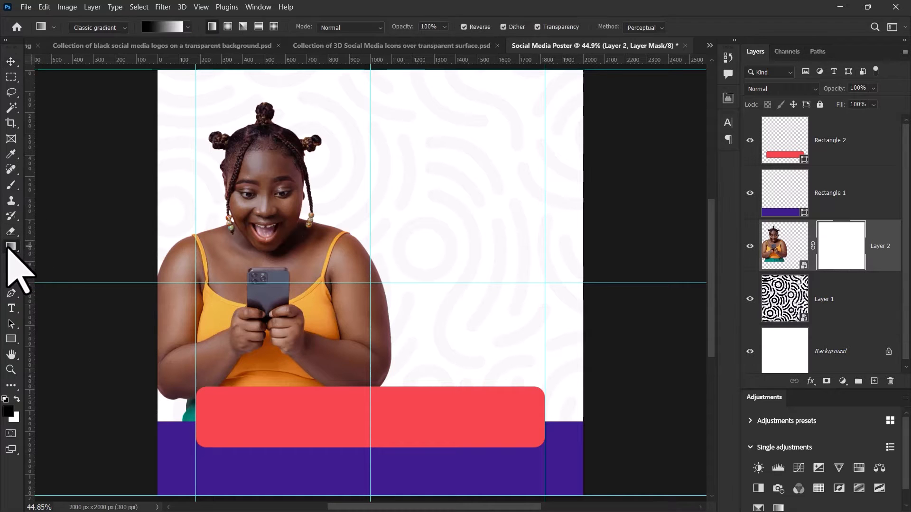
pyautogui.click(188, 27)
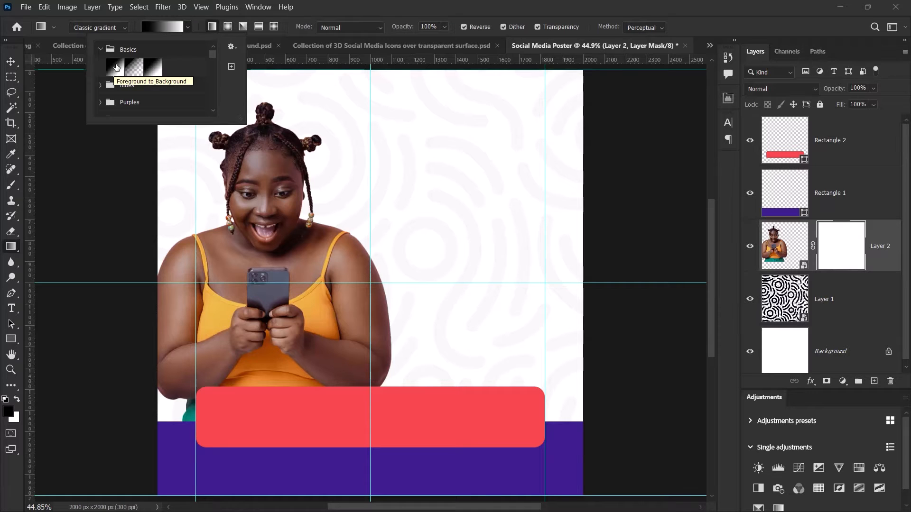
pyautogui.click(322, 5)
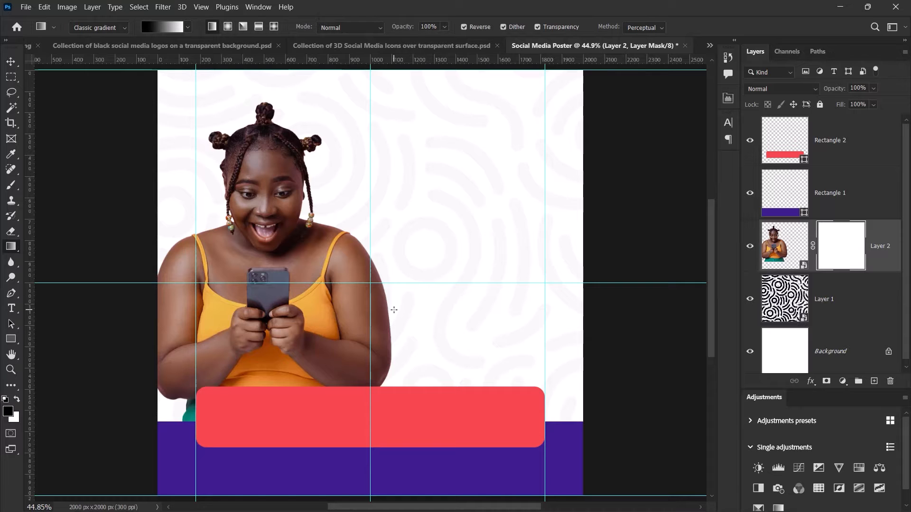
pyautogui.moveTo(393, 310); pyautogui.dragTo(296, 308)
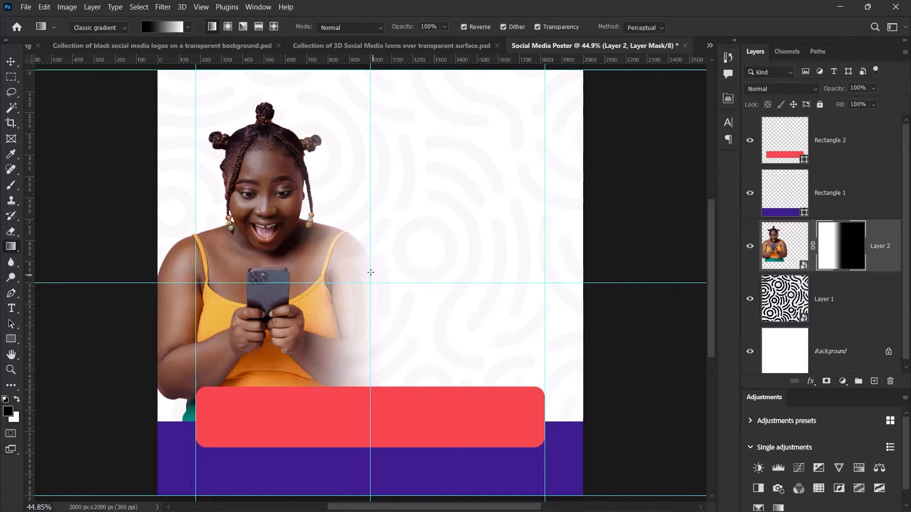
pyautogui.click(11, 62)
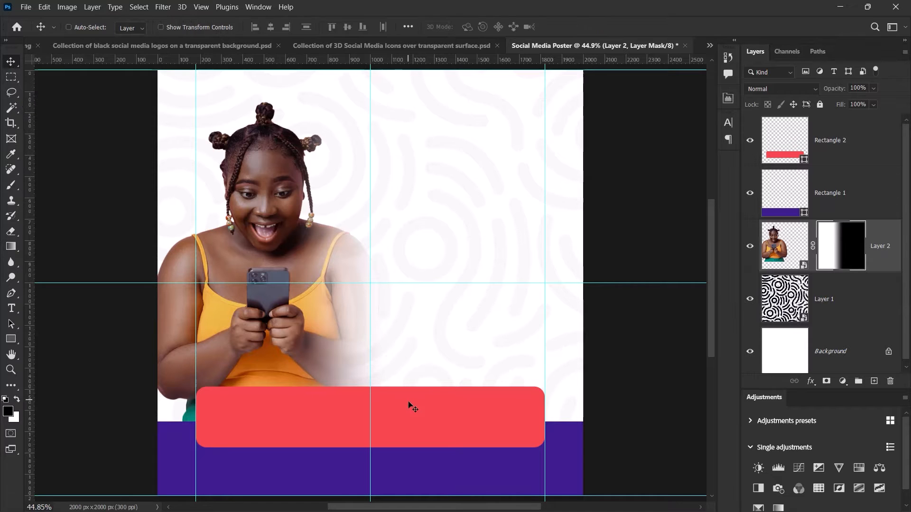
# Add a layer mask to the pattern layer and paint out the pattern behind the woman's faded arm with a soft 300 px black brush
pyautogui.scroll(5, 403, 378)
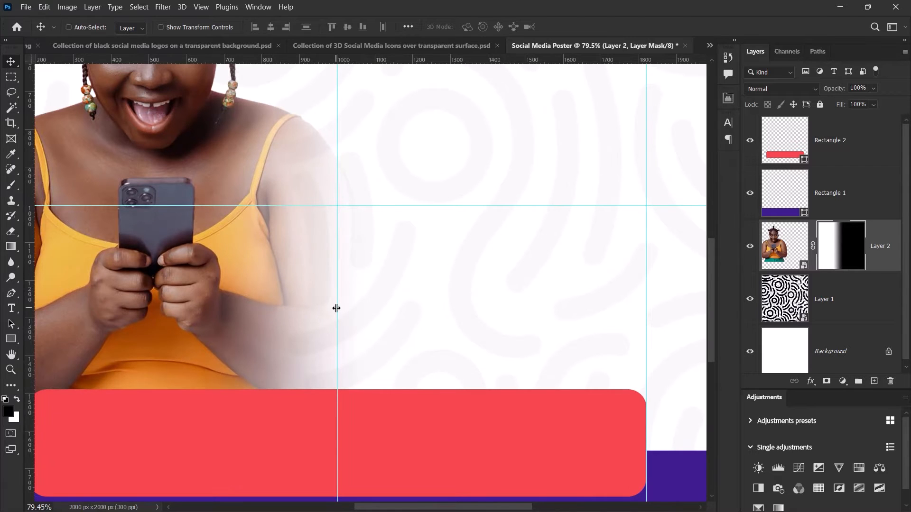
pyautogui.click(852, 317)
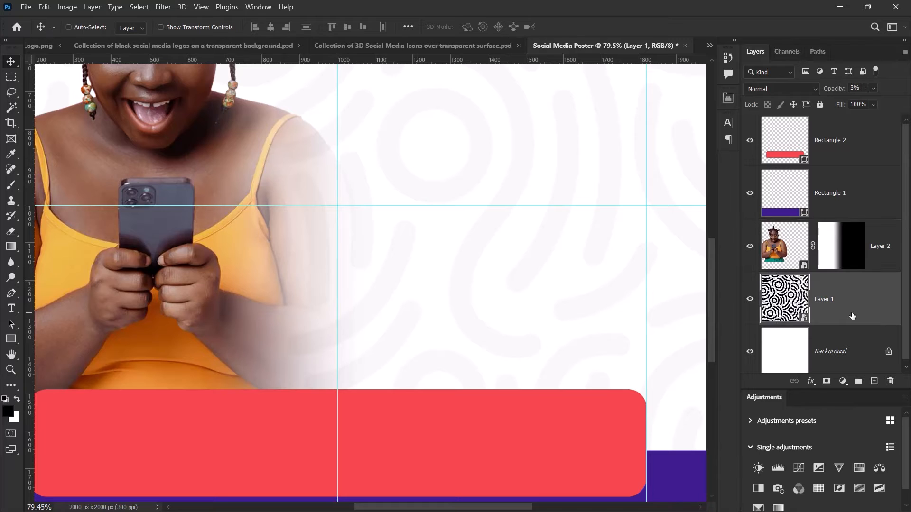
pyautogui.click(826, 382)
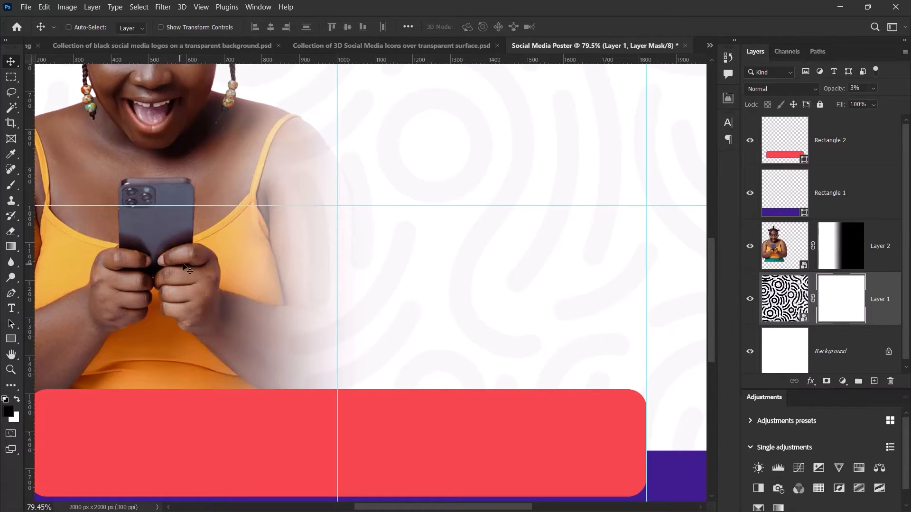
pyautogui.click(11, 185)
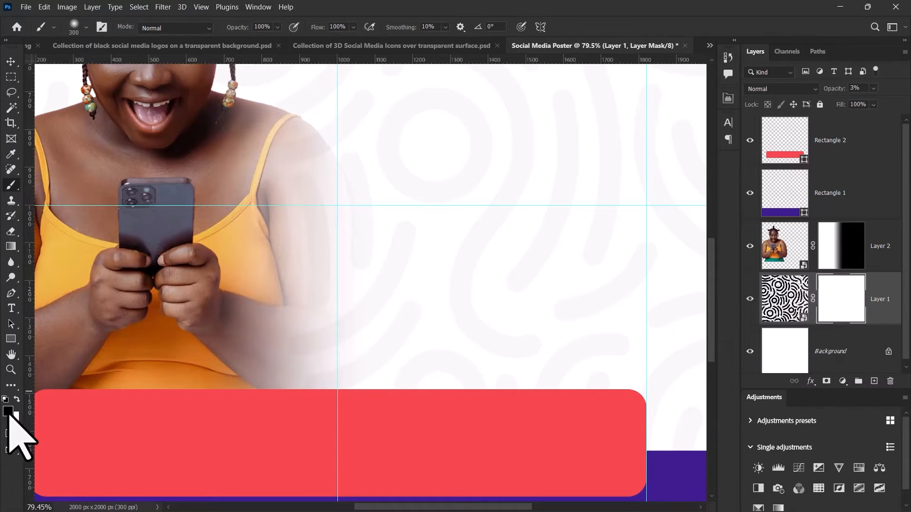
pyautogui.moveTo(281, 167)
pyautogui.mouseDown()
pyautogui.moveTo(320, 349)
pyautogui.moveTo(303, 346)
pyautogui.moveTo(289, 187)
pyautogui.moveTo(274, 346)
pyautogui.moveTo(289, 163)
pyautogui.moveTo(284, 209)
pyautogui.moveTo(240, 311)
pyautogui.moveTo(203, 326)
pyautogui.mouseUp()
pyautogui.click(11, 61)
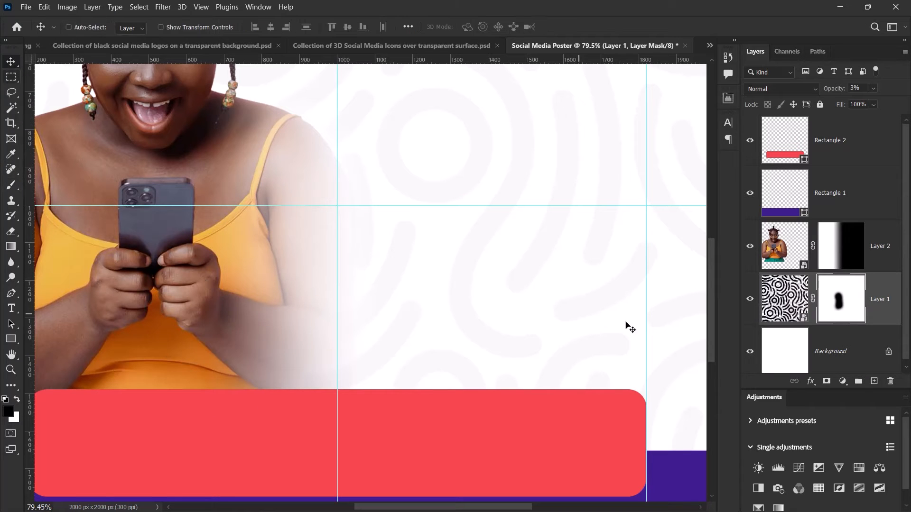
pyautogui.scroll(-5, 617, 313)
pyautogui.scroll(3, 609, 210)
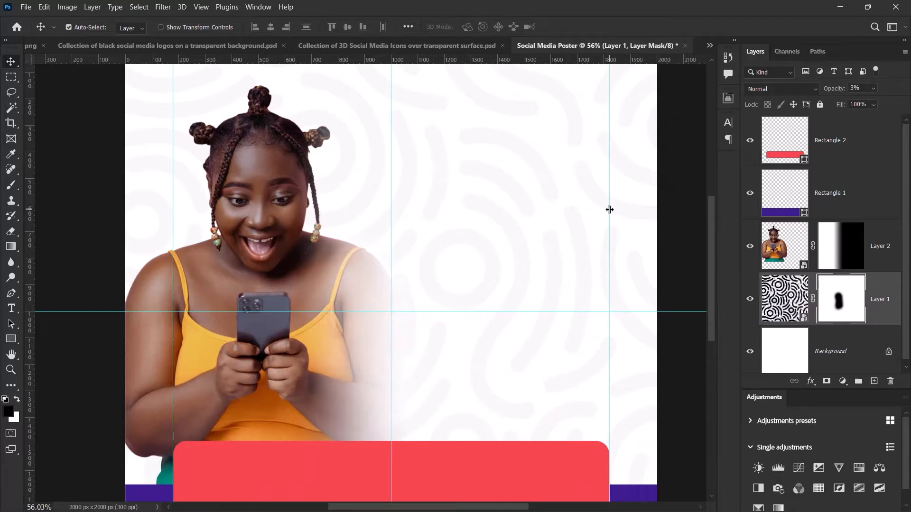
pyautogui.scroll(-2, 610, 210)
# Group both rectangles, the woman and the pattern layer, leaving out the background, and name the group BG
pyautogui.click(868, 142)
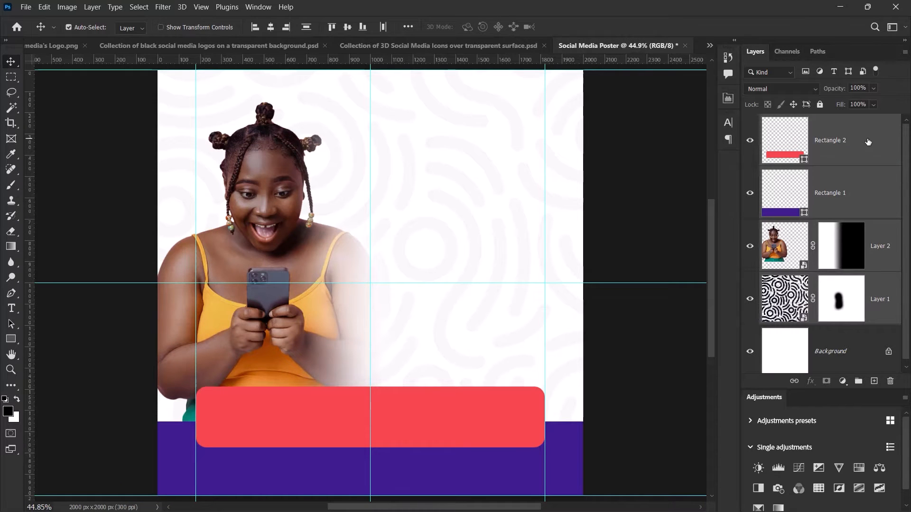
pyautogui.hotkey('ctrl', 'g')
pyautogui.doubleClick(796, 122)
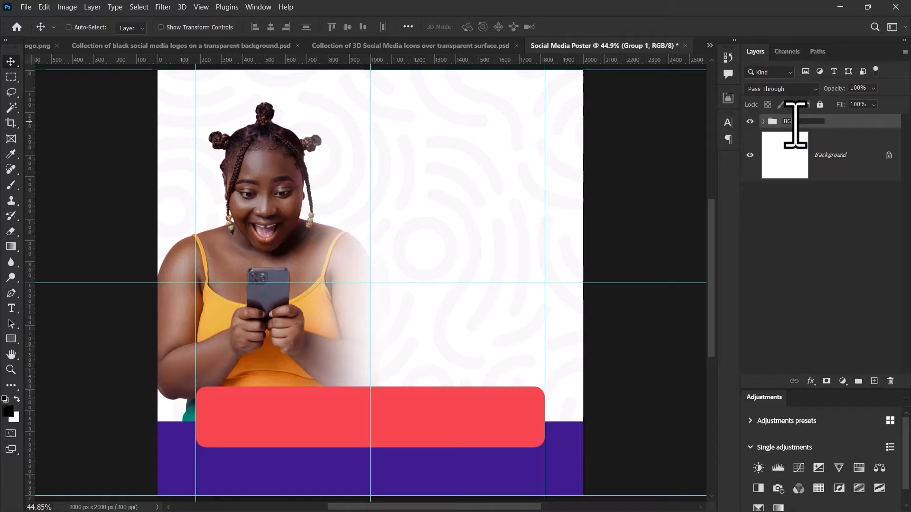
pyautogui.write('BG')
pyautogui.press('Return')
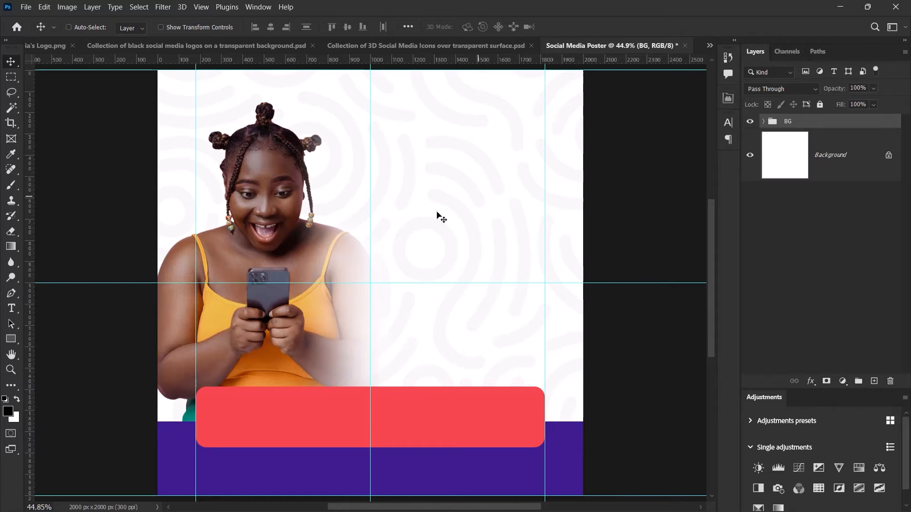
# Review the finished layout in Social Media Poster Design.psd, returning to the Social Media Poster document
pyautogui.click(709, 45)
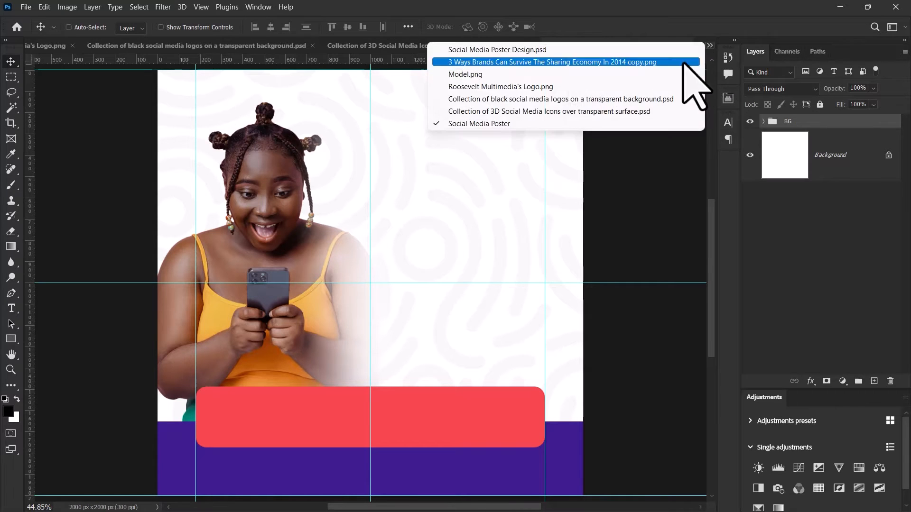
pyautogui.click(492, 50)
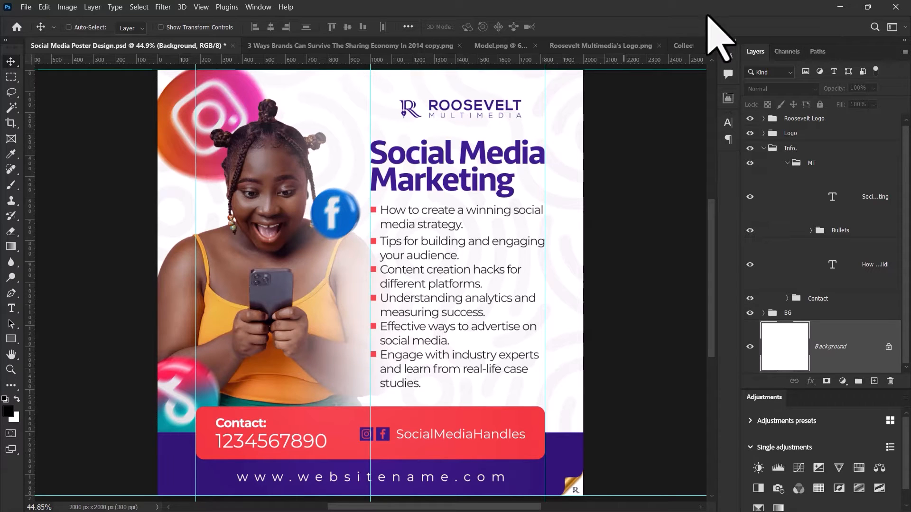
pyautogui.click(710, 45)
pyautogui.click(548, 124)
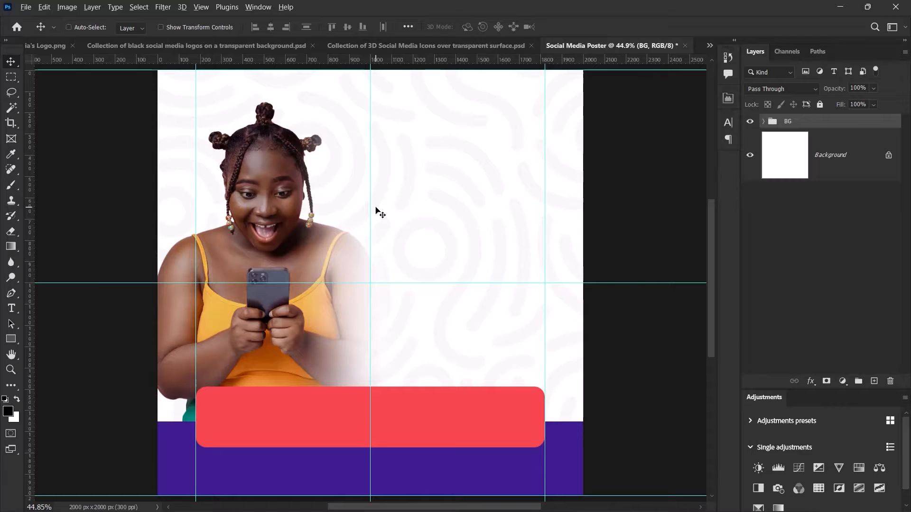
# Switch to the Word document, copy the heading "Social Media Marketing" and return to the poster in Photoshop
pyautogui.hotkey('alt', 'Tab')
pyautogui.click(707, 350)
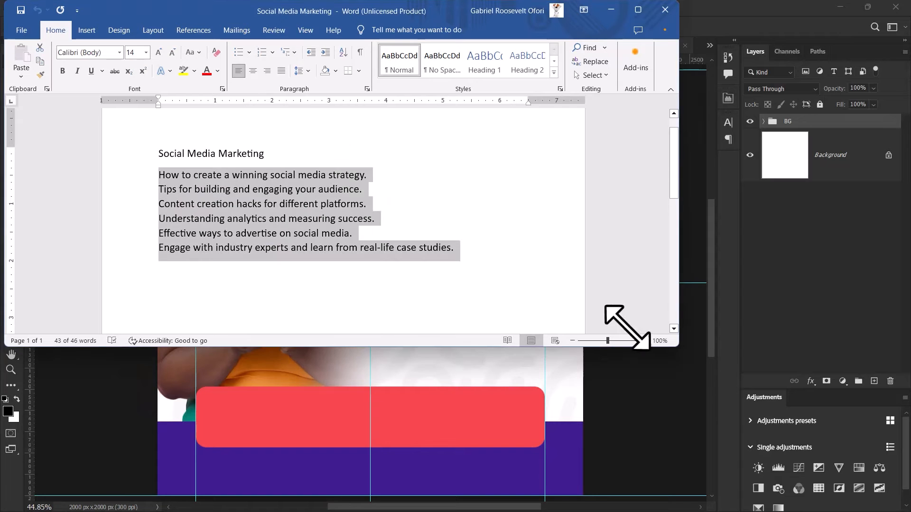
pyautogui.click(250, 157)
pyautogui.moveTo(264, 154); pyautogui.dragTo(157, 155)
pyautogui.hotkey('ctrl', 'c')
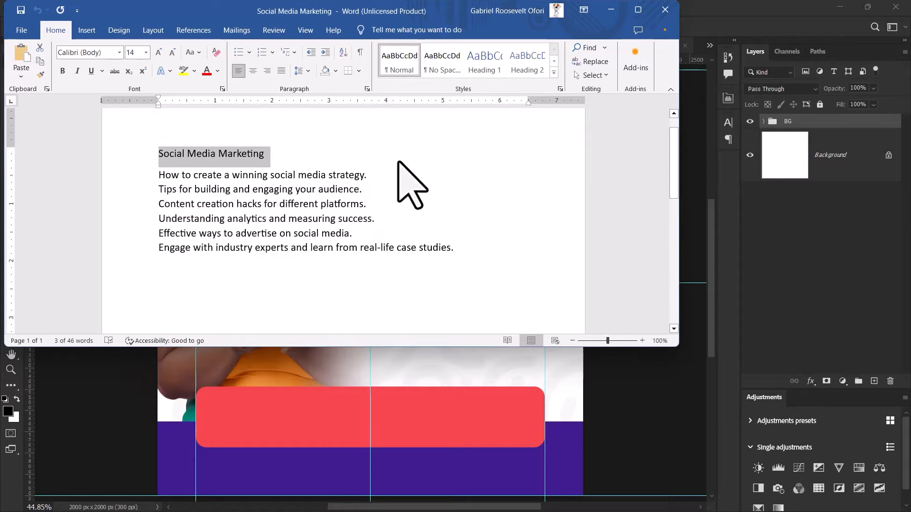
pyautogui.click(712, 15)
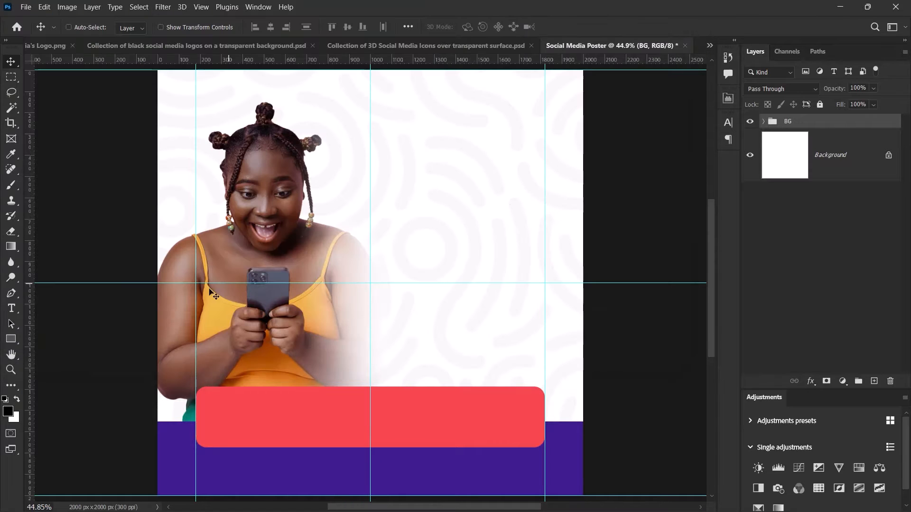
# Paste the copied heading as horizontal text starting at the vertical centre guide, beside the woman's face, and break it into two lines before "Marketing"
pyautogui.click(11, 308)
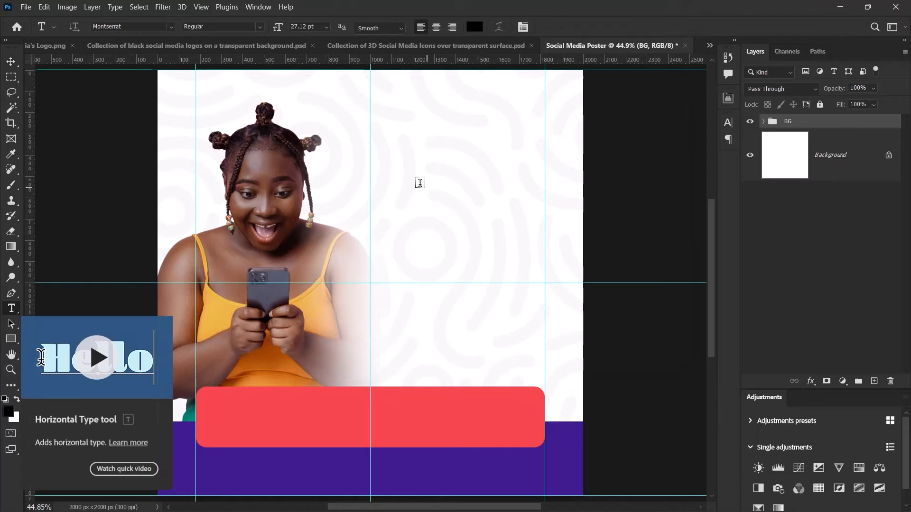
pyautogui.click(372, 185)
pyautogui.hotkey('ctrl', 'v')
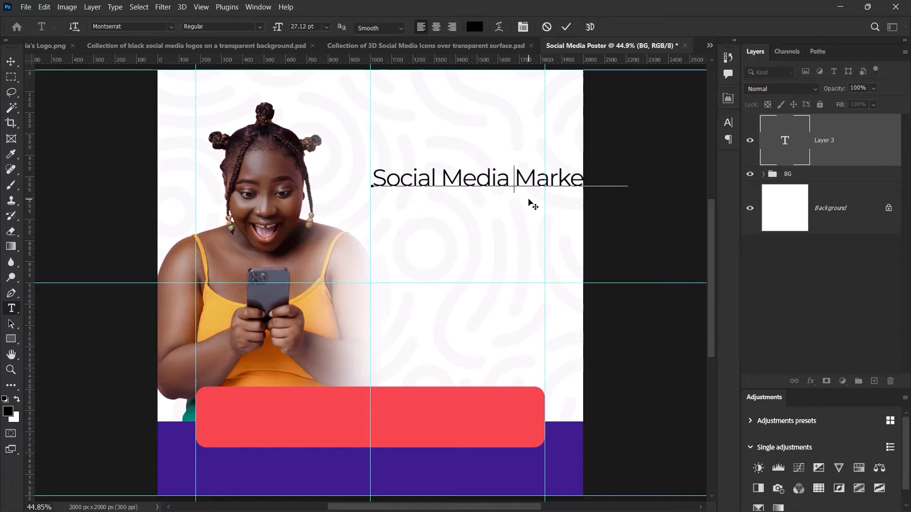
pyautogui.press('BackSpace')
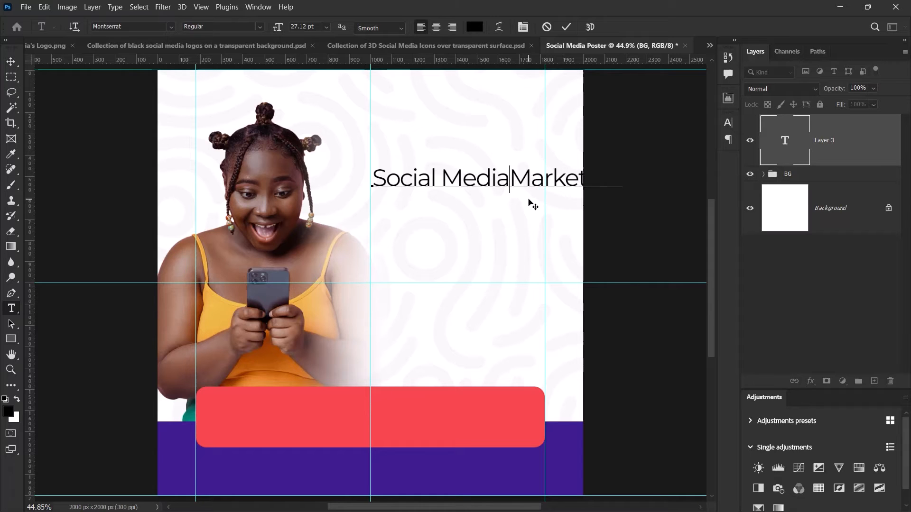
pyautogui.press('Return')
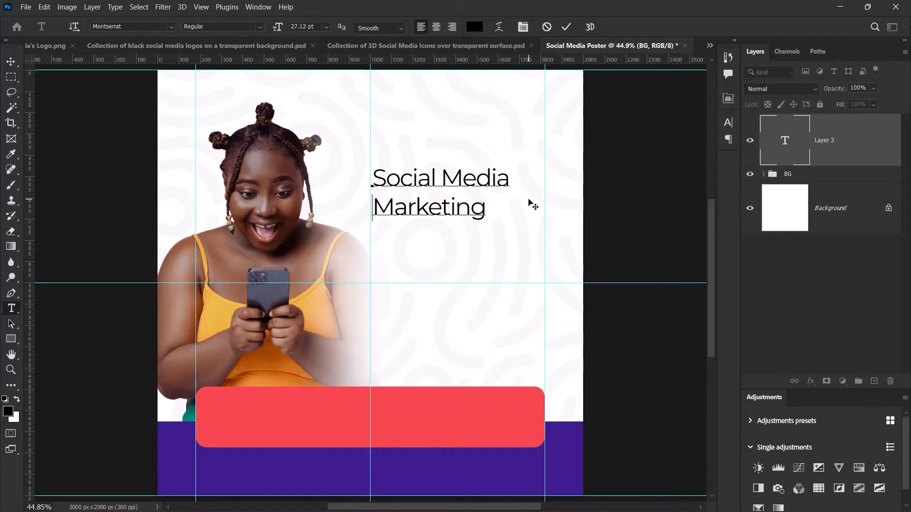
pyautogui.click(566, 27)
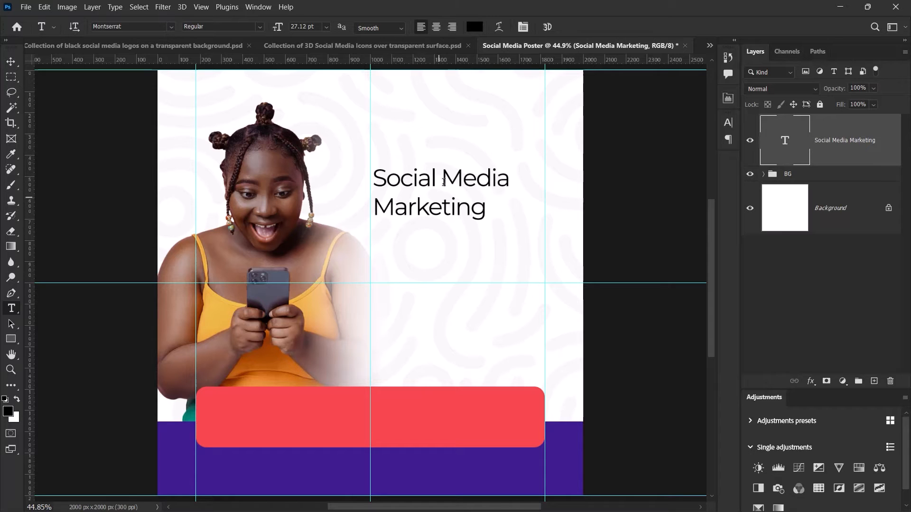
pyautogui.click(11, 62)
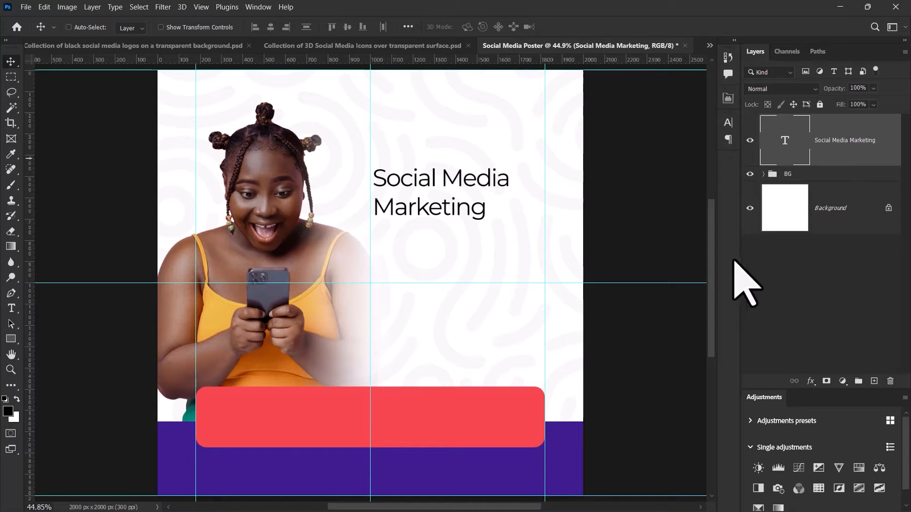
# Change the Social Media Marketing heading's font to RionaSansW01-Bold Regular
pyautogui.click(729, 124)
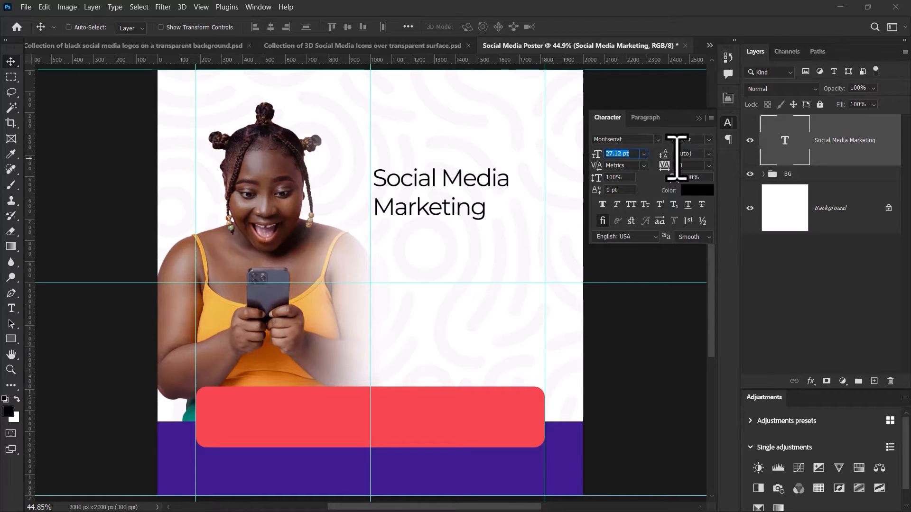
pyautogui.click(258, 7)
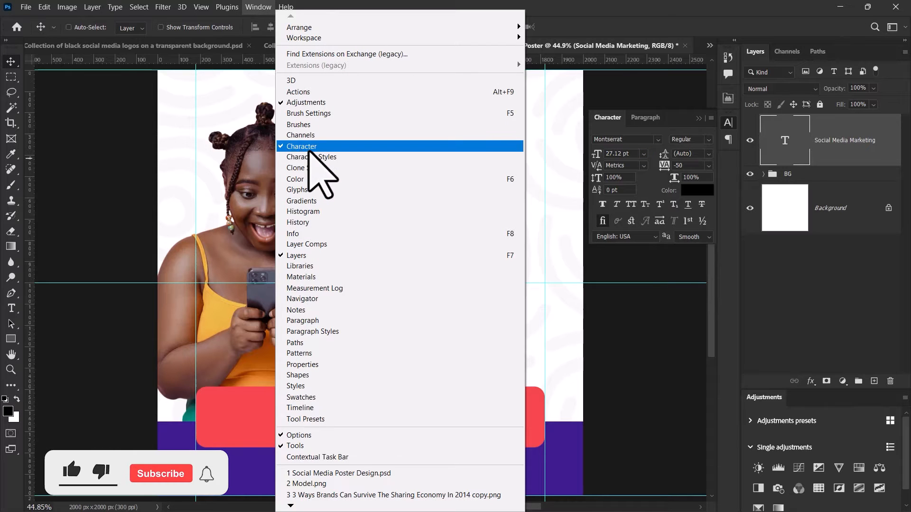
pyautogui.click(548, 74)
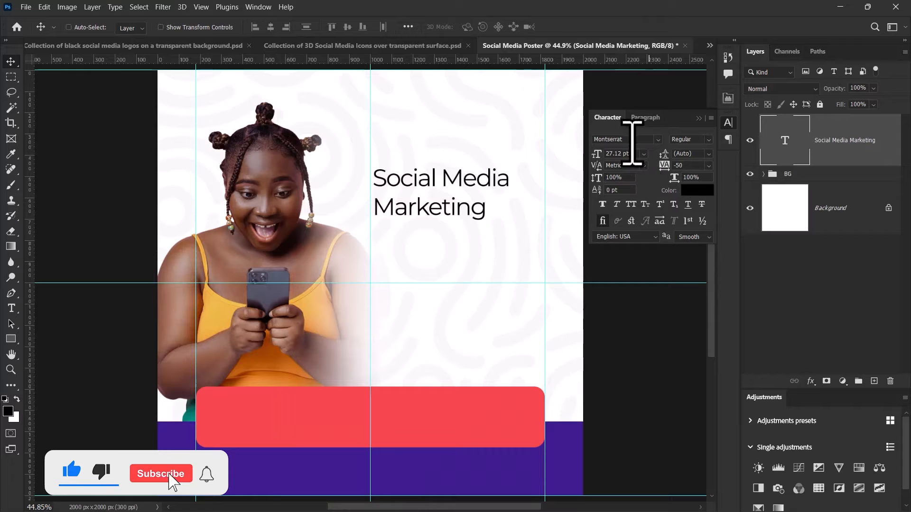
pyautogui.click(629, 140)
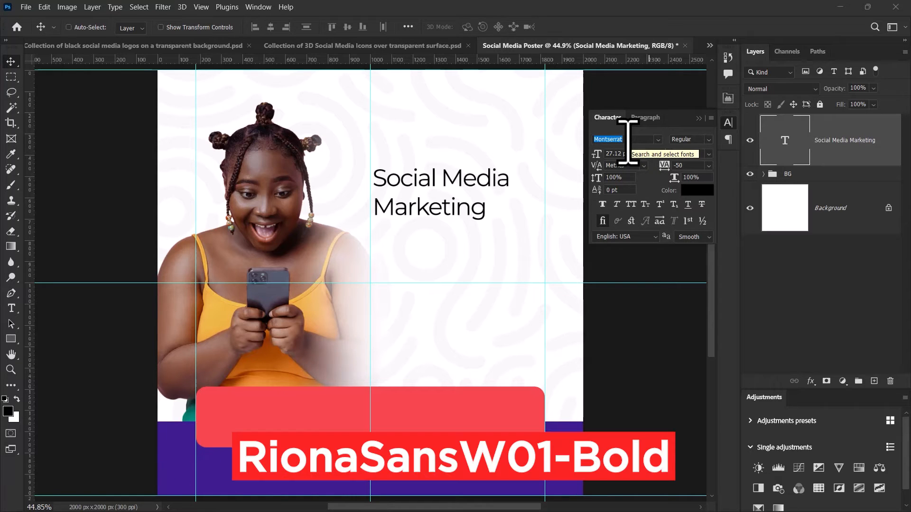
pyautogui.write('Rona')
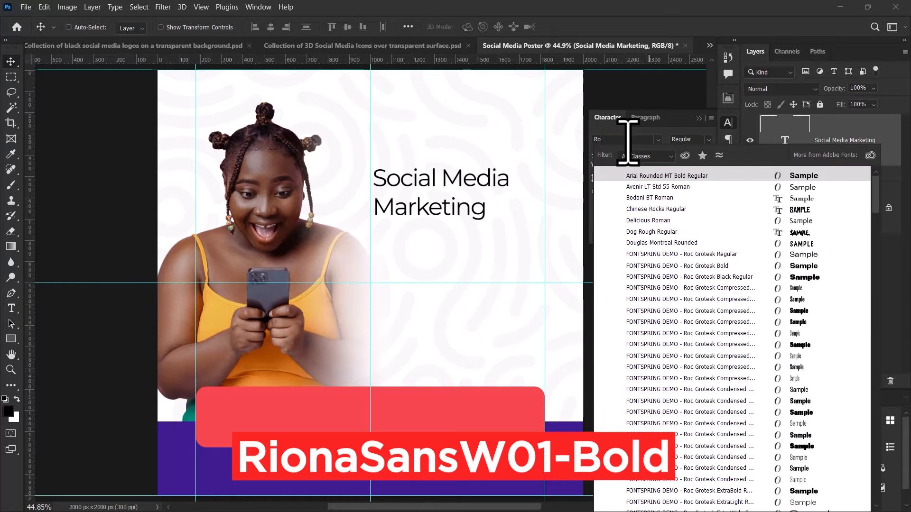
pyautogui.press('BackSpace')
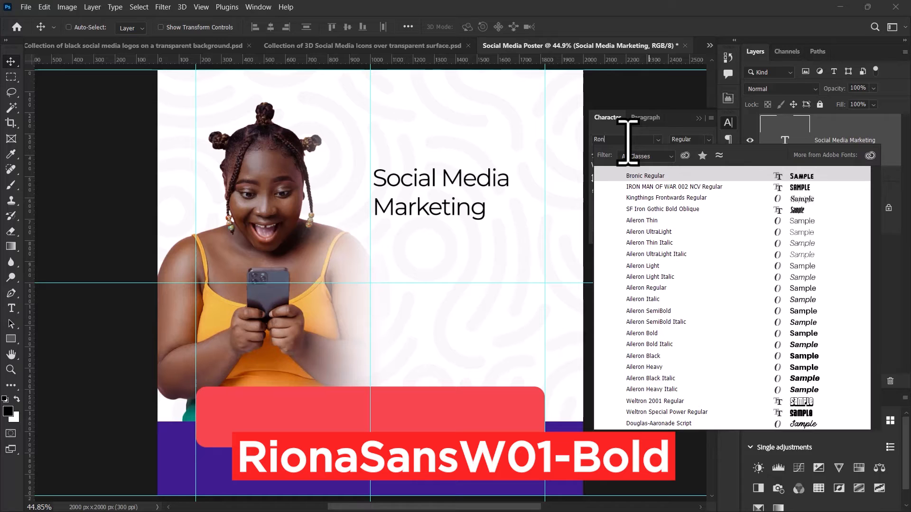
pyautogui.press('BackSpace')
pyautogui.press('BackSpace')
pyautogui.write('io')
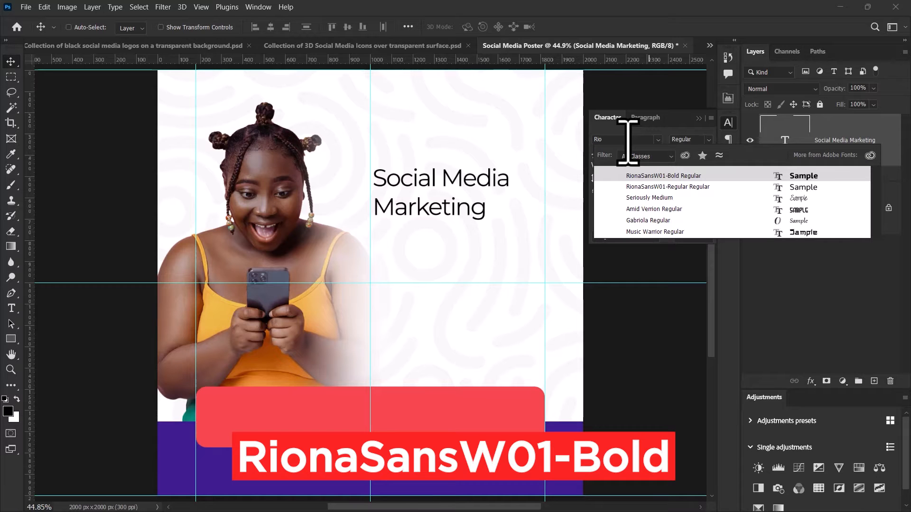
pyautogui.press('Down')
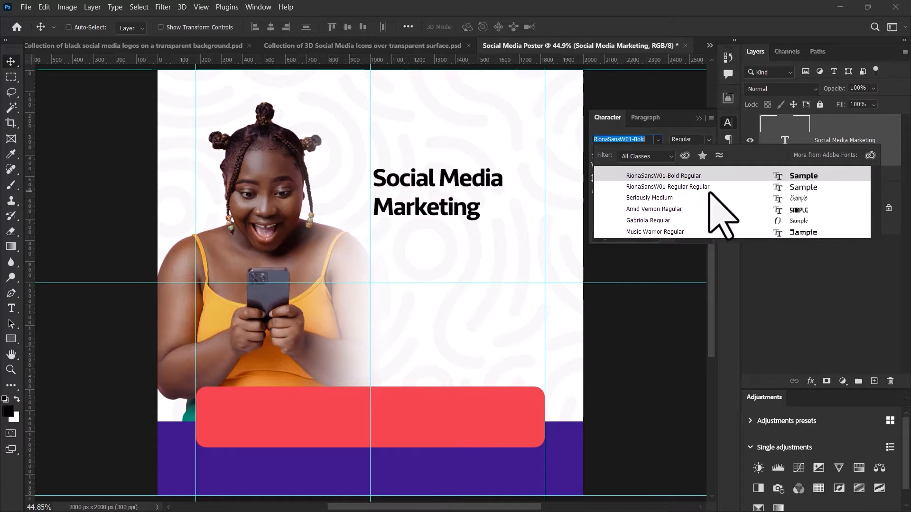
pyautogui.click(656, 175)
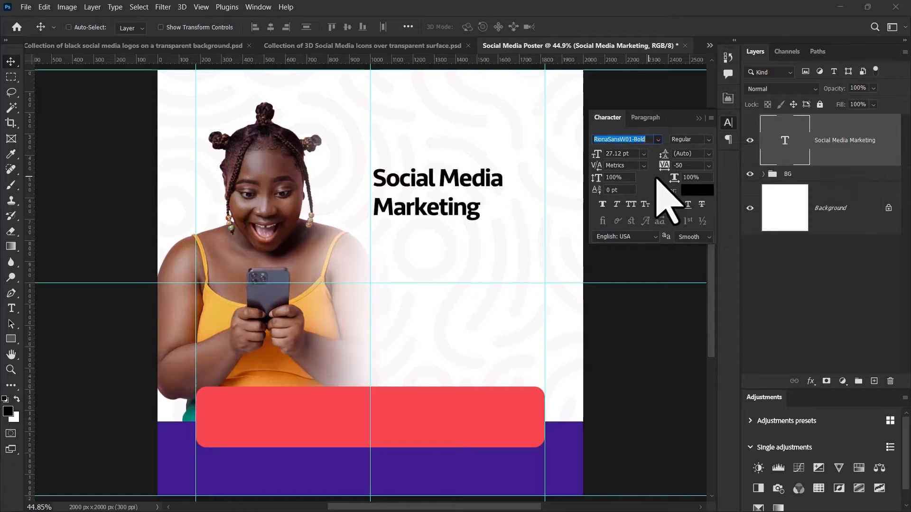
# Set the heading's font size to 36 pt and its leading to 30 pt
pyautogui.click(644, 154)
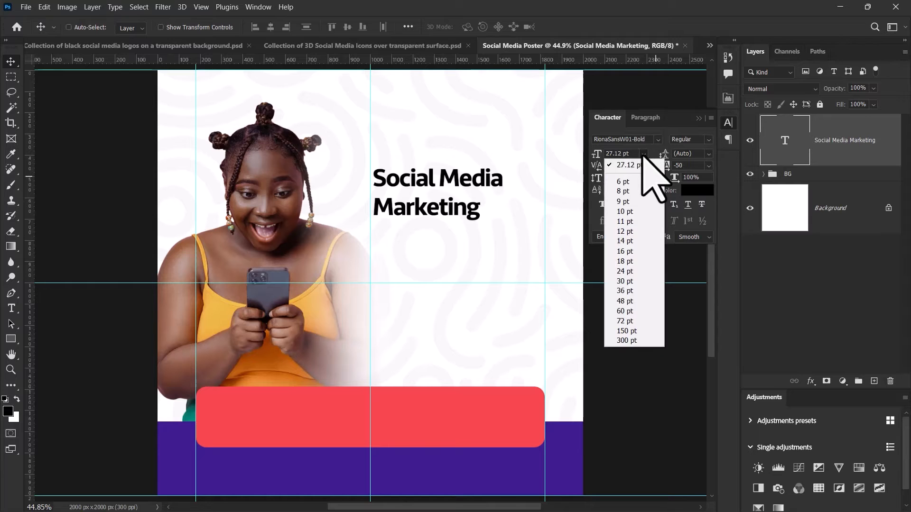
pyautogui.click(634, 292)
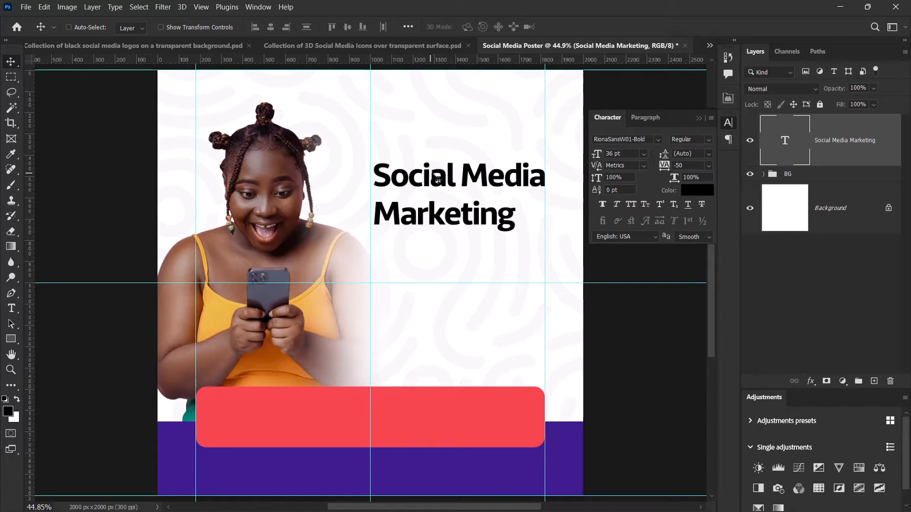
pyautogui.click(708, 154)
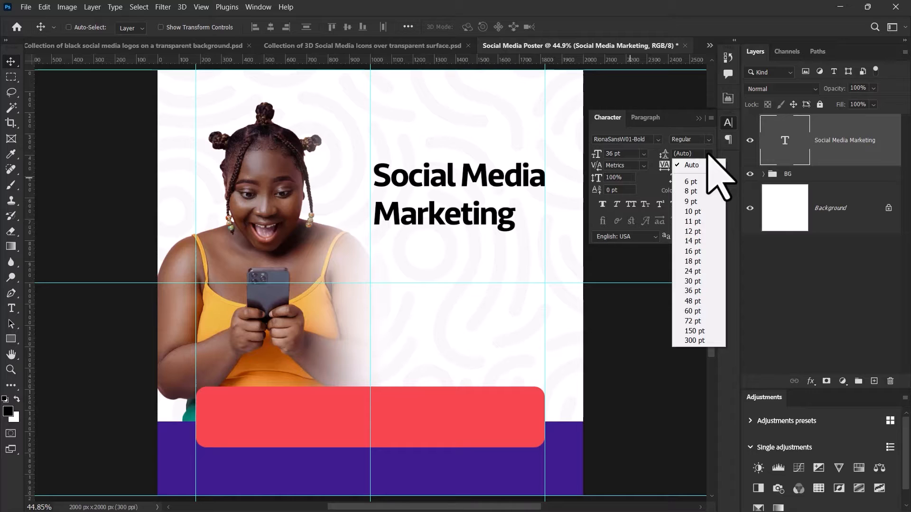
pyautogui.click(697, 281)
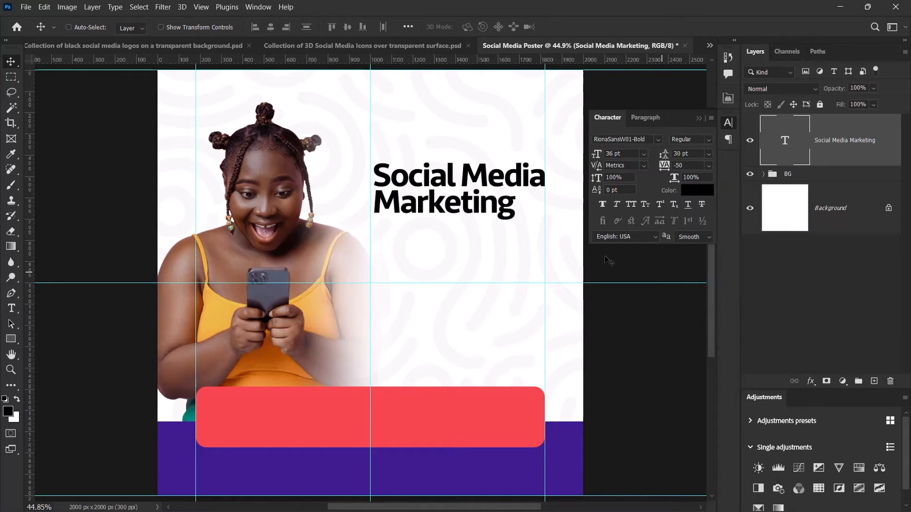
pyautogui.scroll(-3, 467, 190)
pyautogui.scroll(5, 468, 190)
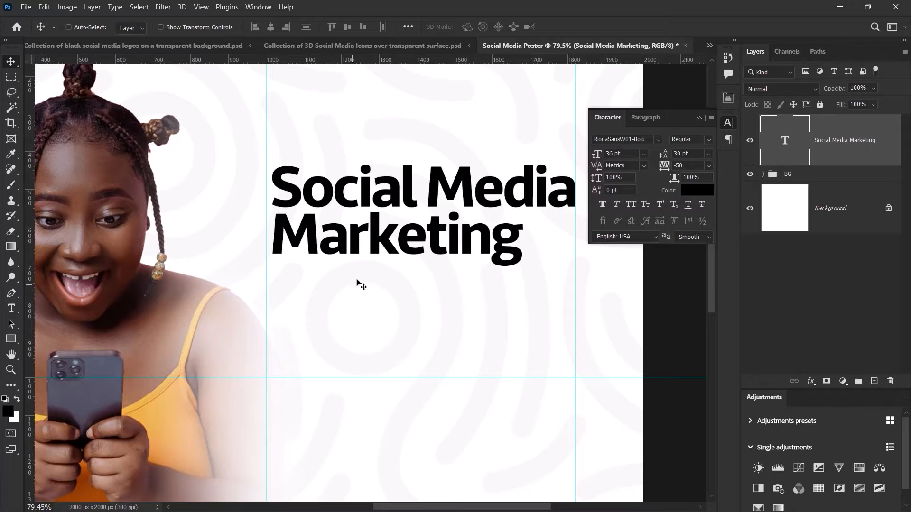
# Scale the Social Media Marketing heading to about 102% so it spans the space between the centre and right margin guides
pyautogui.hotkey('ctrl', 't')
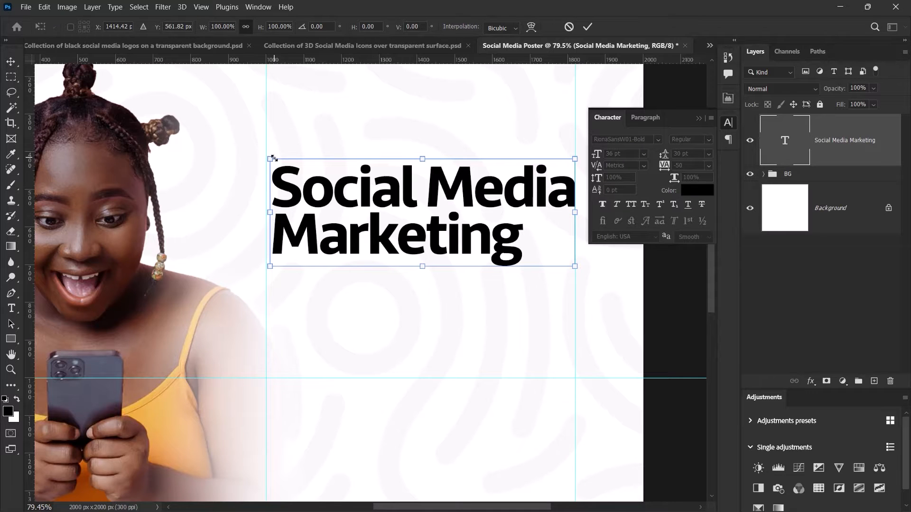
pyautogui.moveTo(269, 158); pyautogui.dragTo(267, 154)
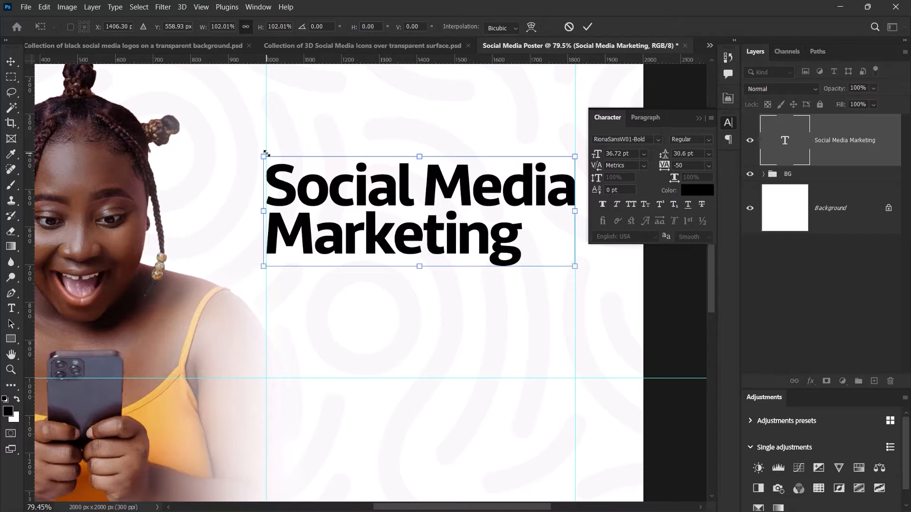
pyautogui.click(587, 26)
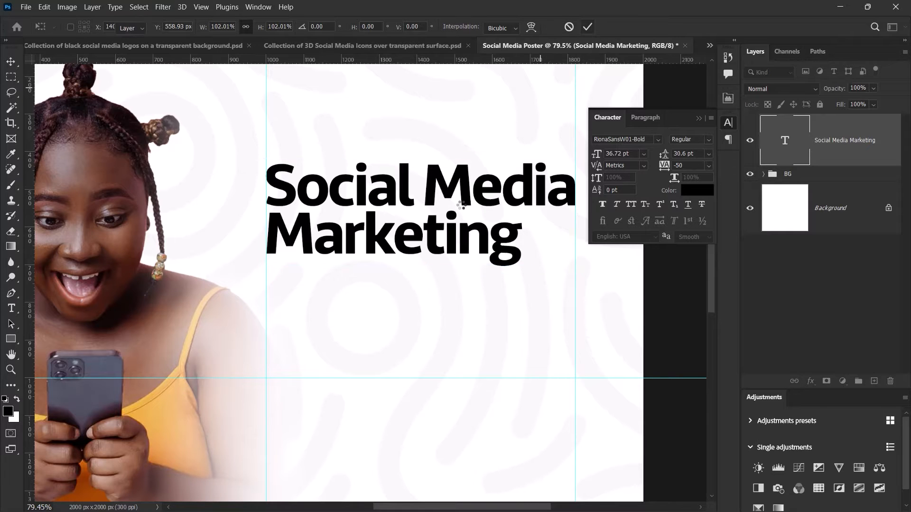
# Recolour the Social Media Marketing heading with purple 3e1c8d sampled from the band along the poster's lower edge
pyautogui.scroll(-5, 448, 235)
pyautogui.scroll(5, 445, 237)
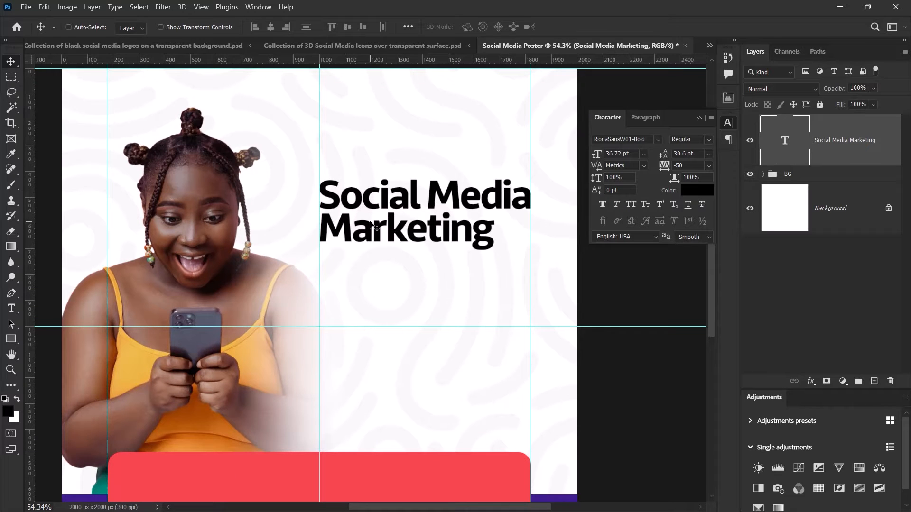
pyautogui.scroll(-2, 411, 261)
pyautogui.scroll(1, 501, 339)
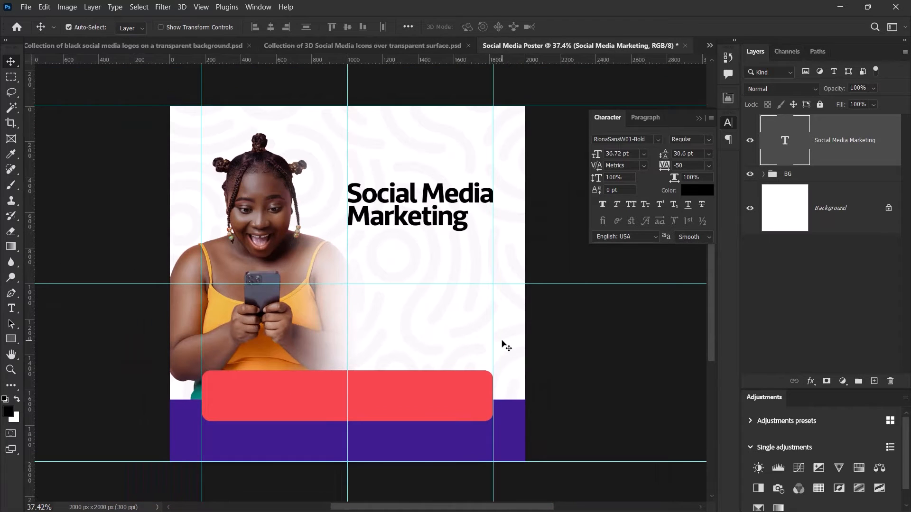
pyautogui.scroll(2, 503, 343)
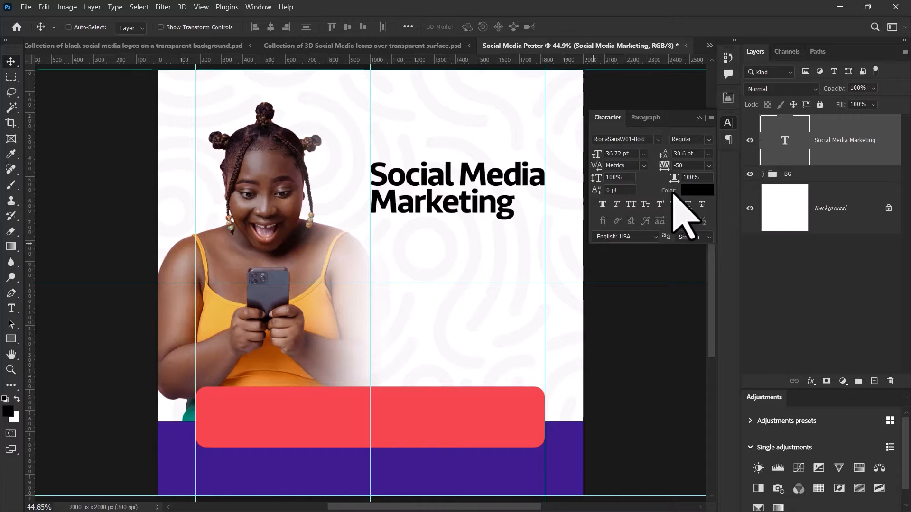
pyautogui.click(700, 191)
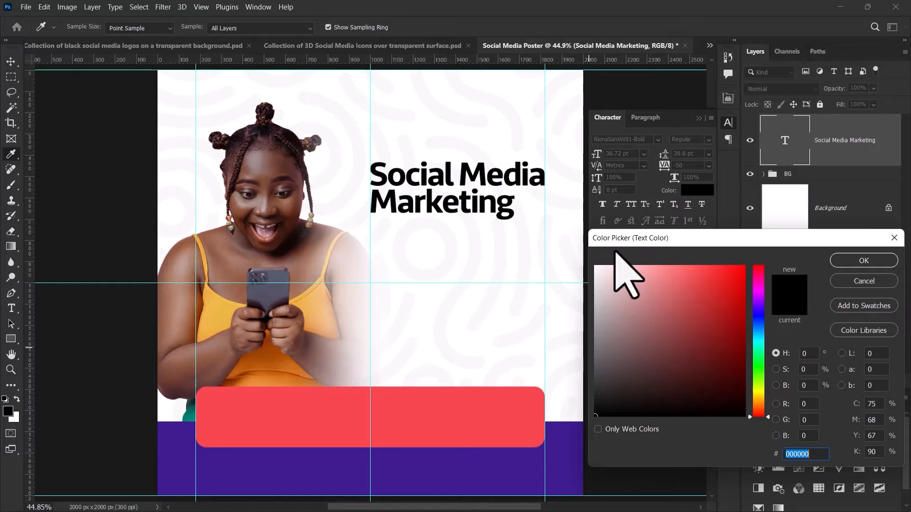
pyautogui.click(454, 462)
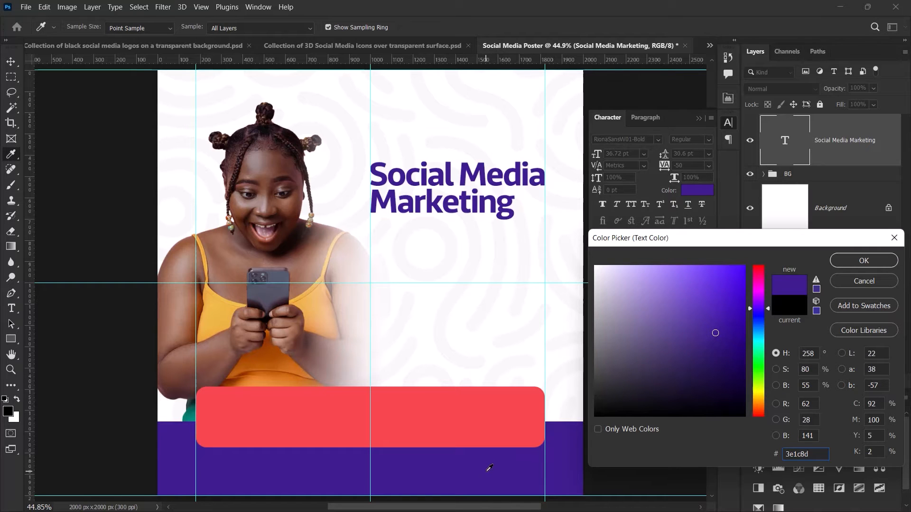
pyautogui.click(859, 262)
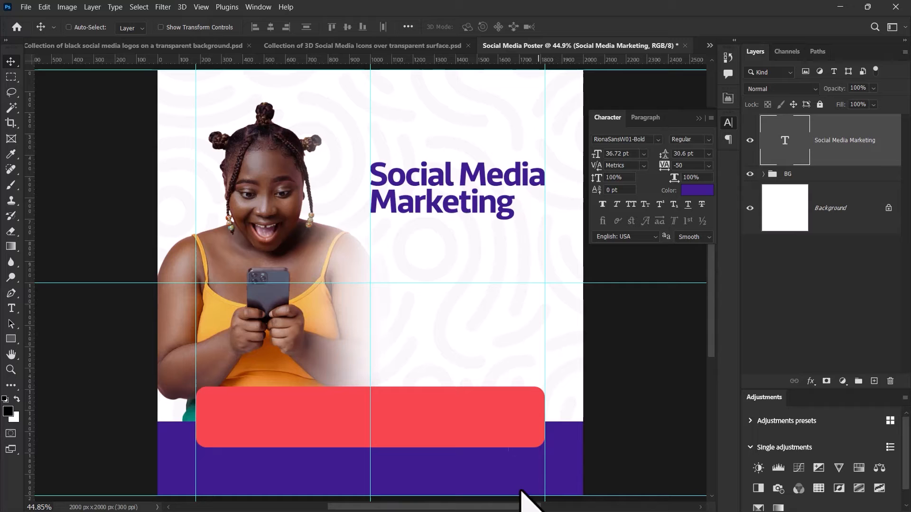
# Switch to the Word document, copy the six lines of tips below the heading and return to the poster in Photoshop
pyautogui.hotkey('alt', 'Tab')
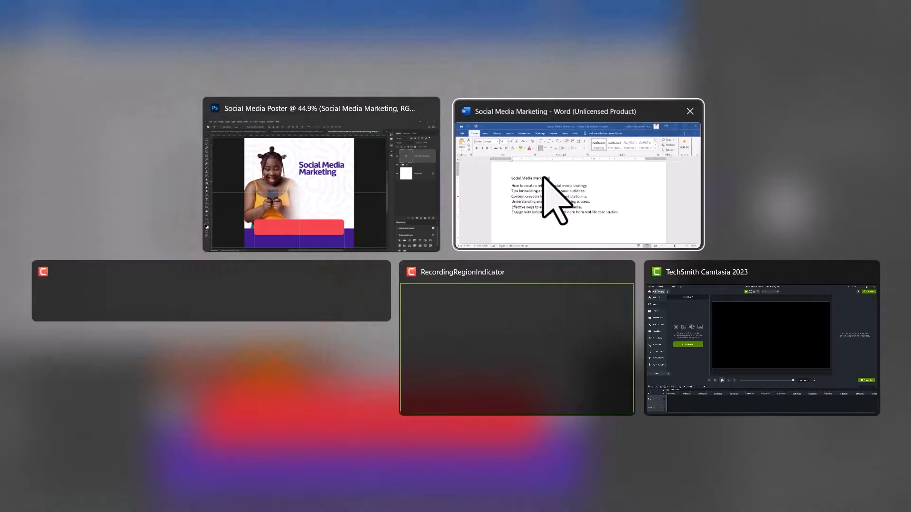
pyautogui.click(553, 204)
pyautogui.moveTo(463, 249); pyautogui.dragTo(155, 174)
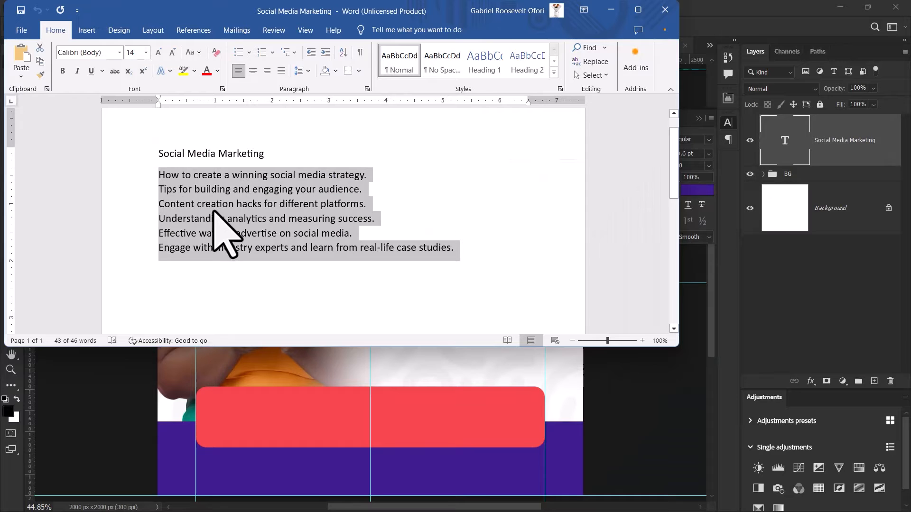
pyautogui.click(739, 3)
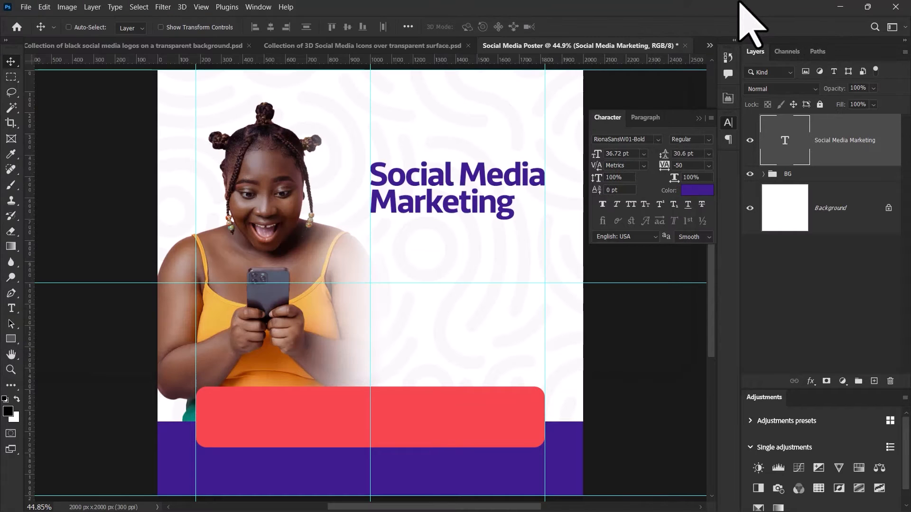
# Create a paragraph text box below the heading, between the centre and right margin guides, and paste the copied tips into it
pyautogui.click(11, 309)
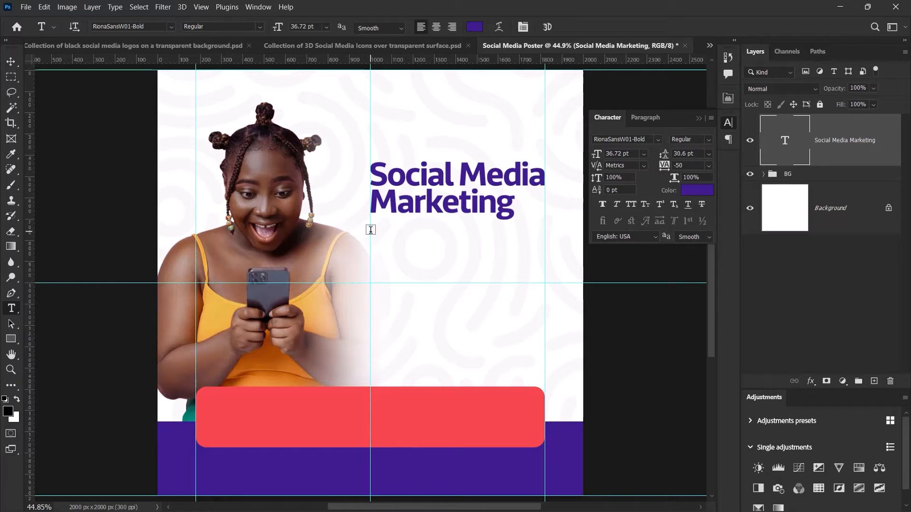
pyautogui.moveTo(370, 229); pyautogui.dragTo(545, 372)
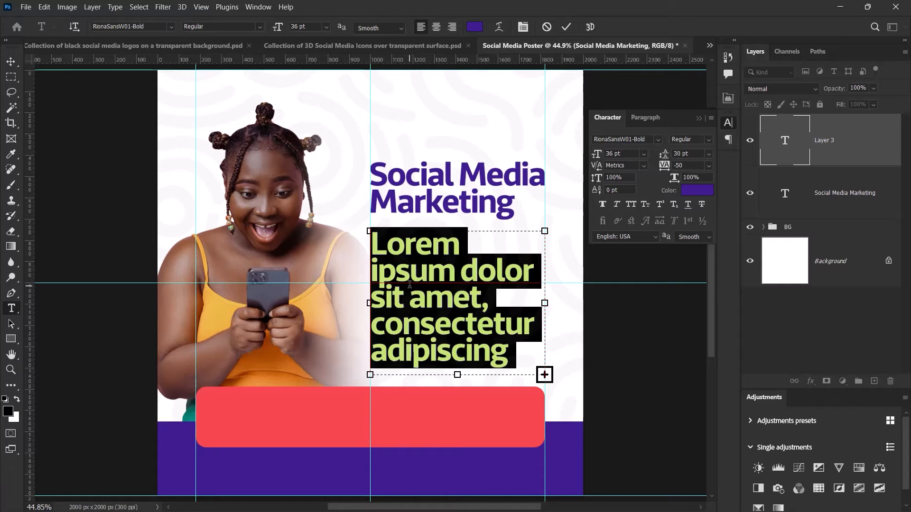
pyautogui.write('How to create a winning social media strategy.')
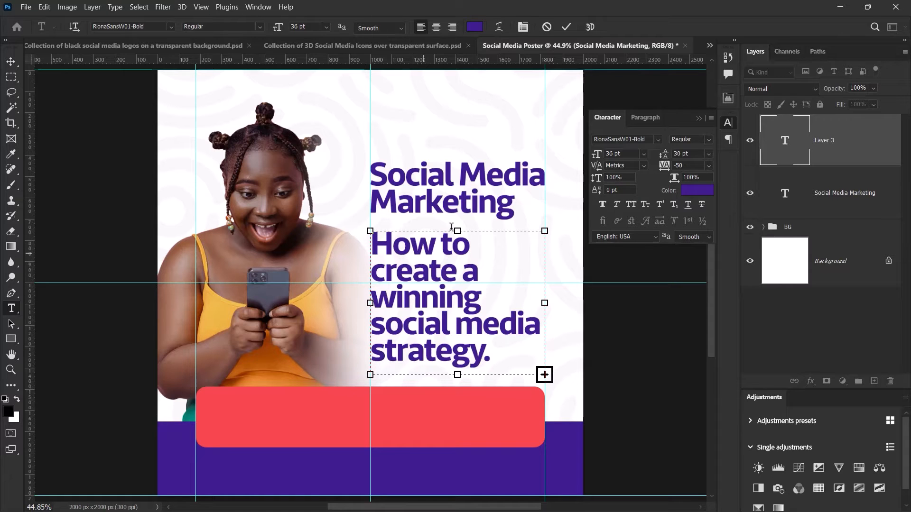
pyautogui.click(566, 26)
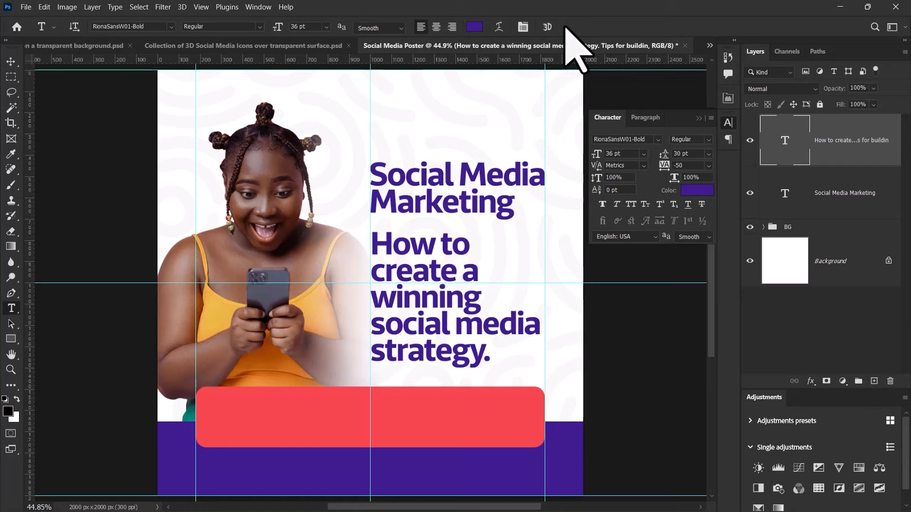
# Change the tips paragraph's text colour to dark grey 191919
pyautogui.click(696, 190)
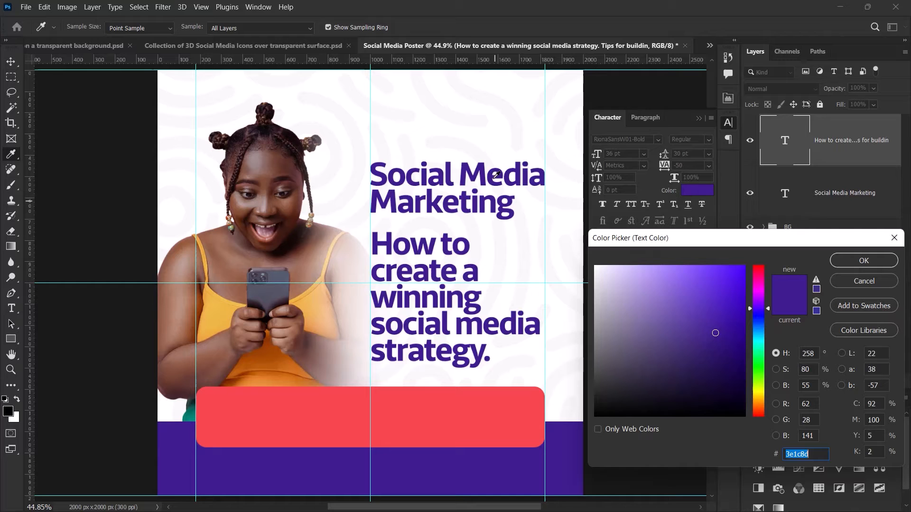
pyautogui.click(641, 84)
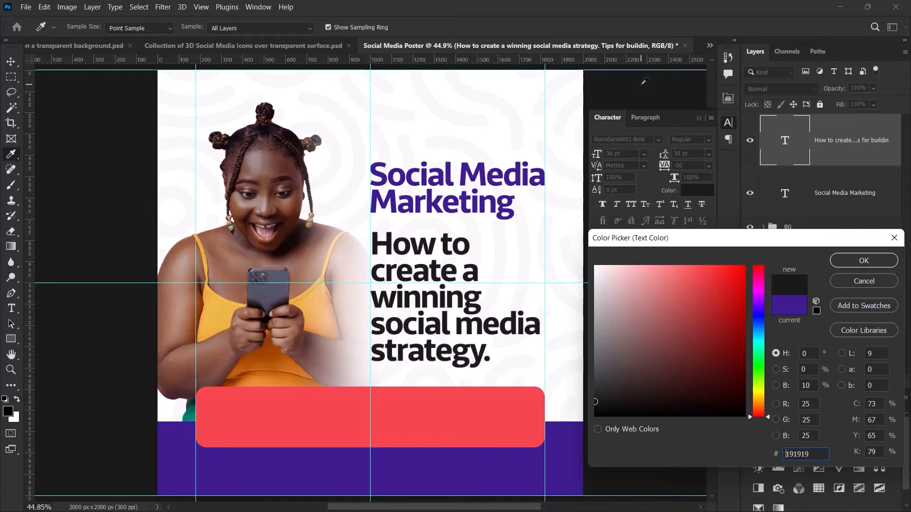
pyautogui.click(864, 260)
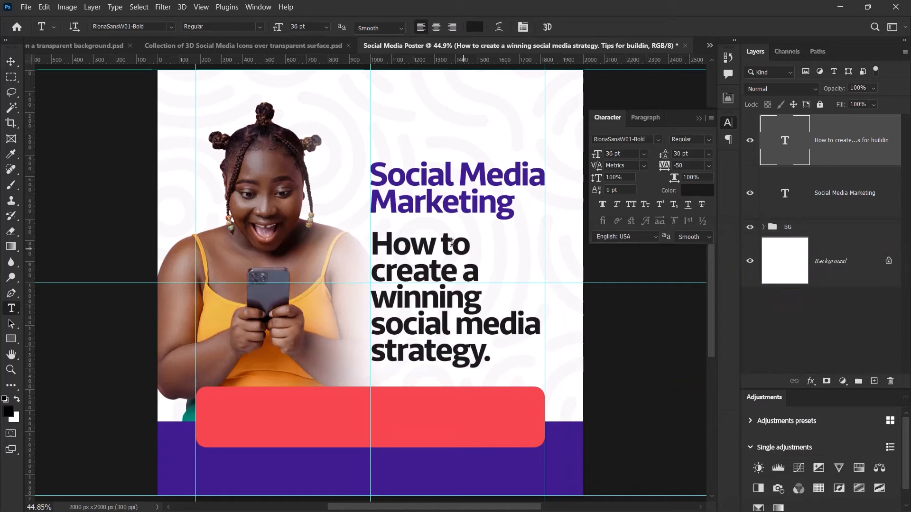
# Set the tips paragraph's font size to 13 pt and its font to Montserrat Regular
pyautogui.click(635, 153)
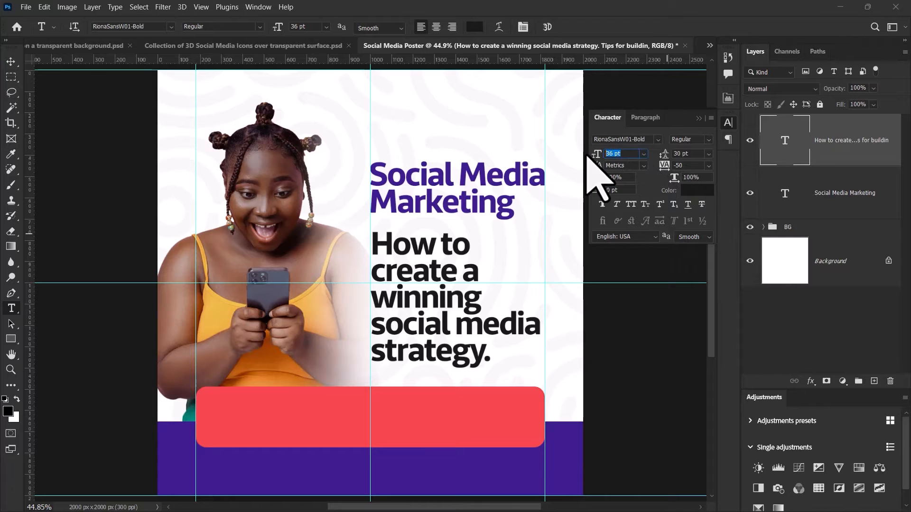
pyautogui.write('13')
pyautogui.press('Return')
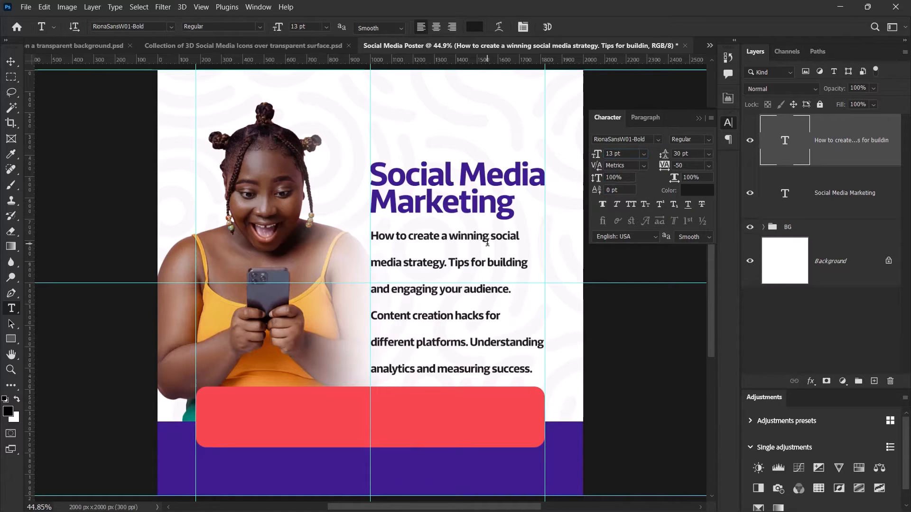
pyautogui.click(647, 140)
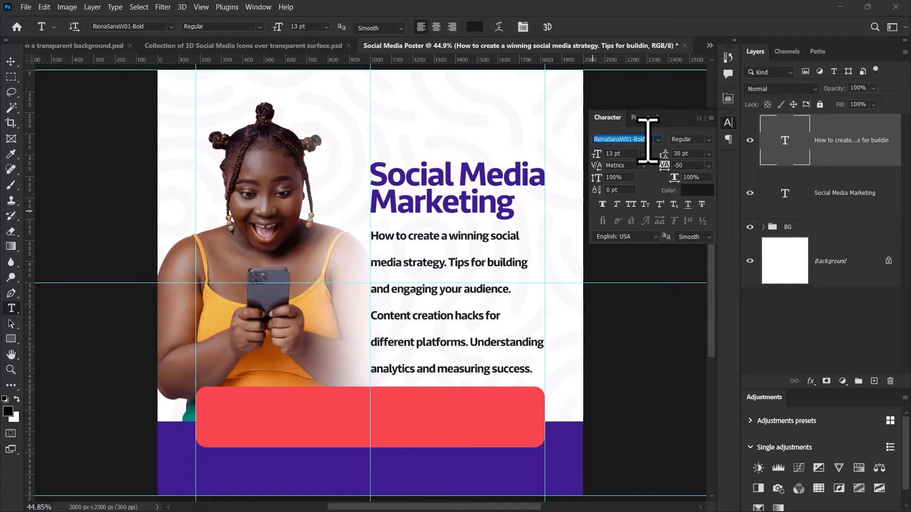
pyautogui.write('montserrat')
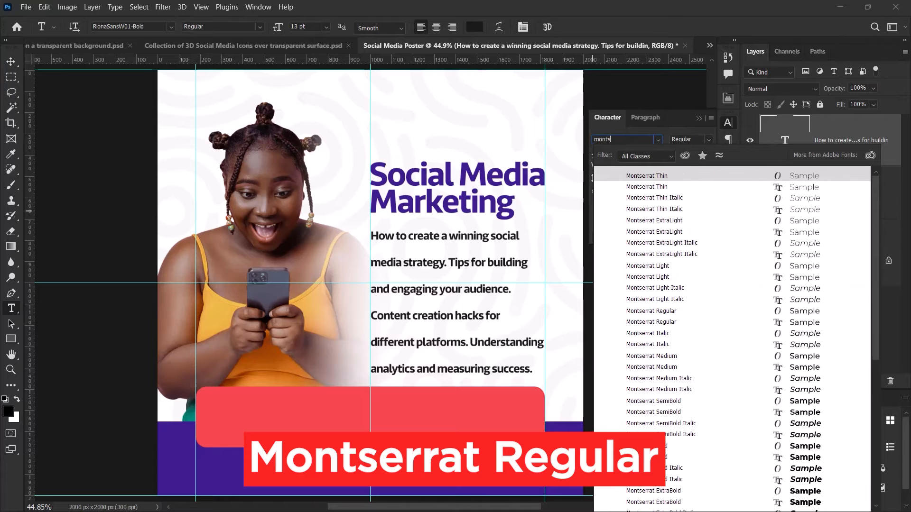
pyautogui.click(674, 311)
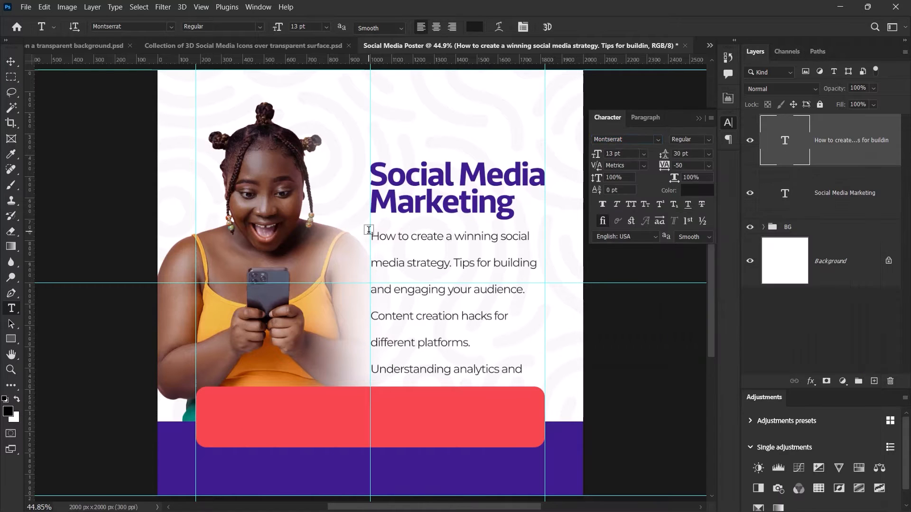
pyautogui.click(11, 62)
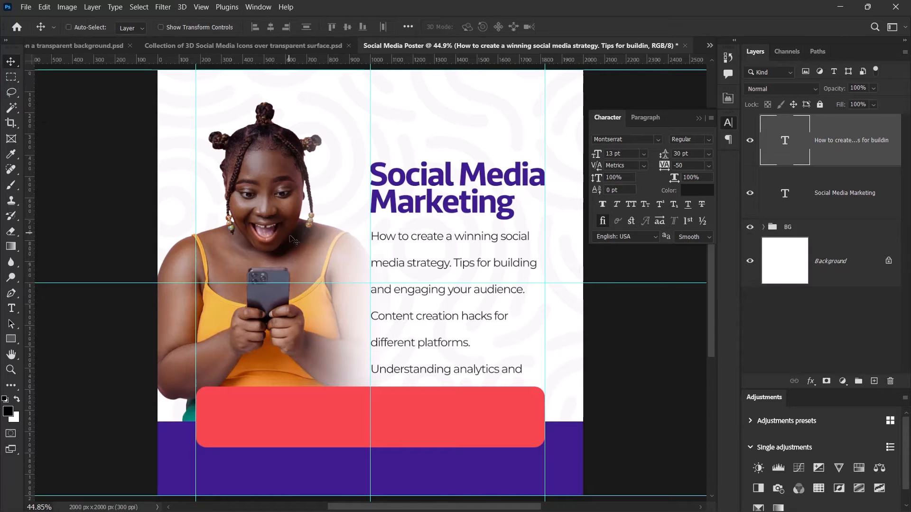
# Reduce the tips paragraph's leading to 15 pt so all of its text fits in the box
pyautogui.scroll(3, 459, 300)
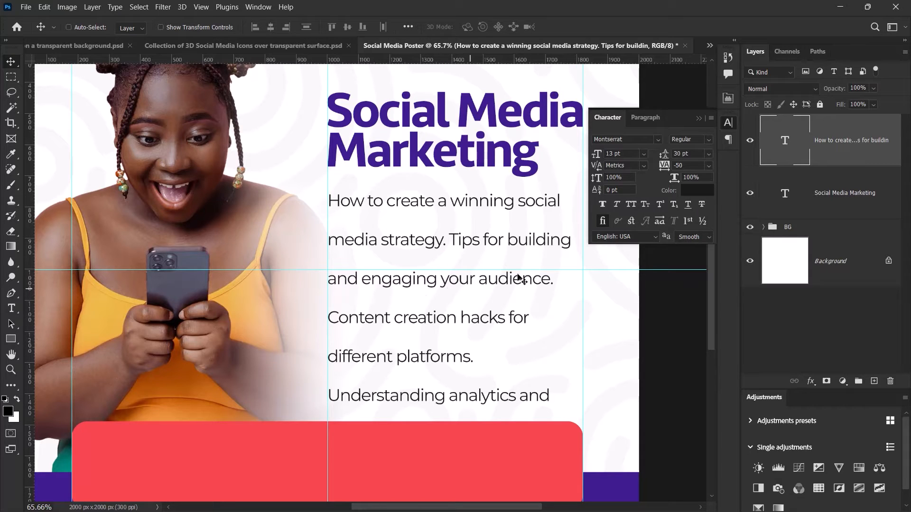
pyautogui.moveTo(665, 156); pyautogui.dragTo(656, 153)
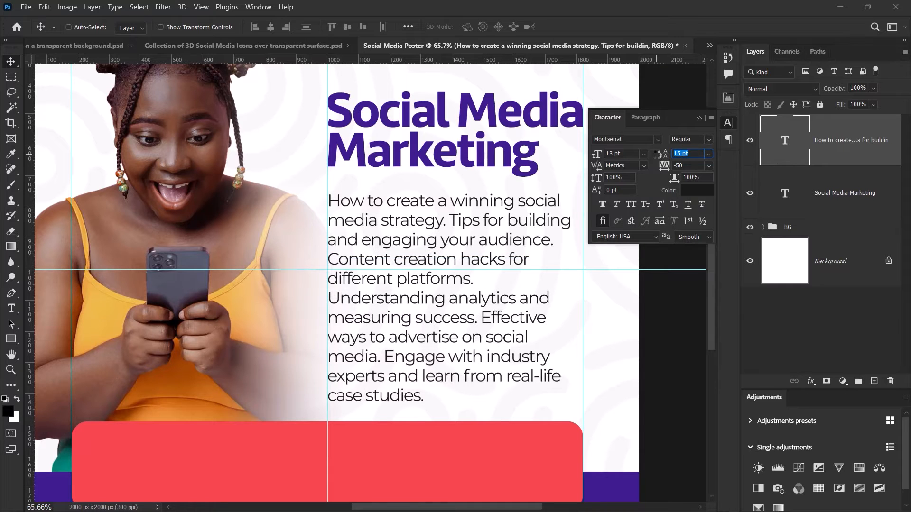
pyautogui.doubleClick(408, 315)
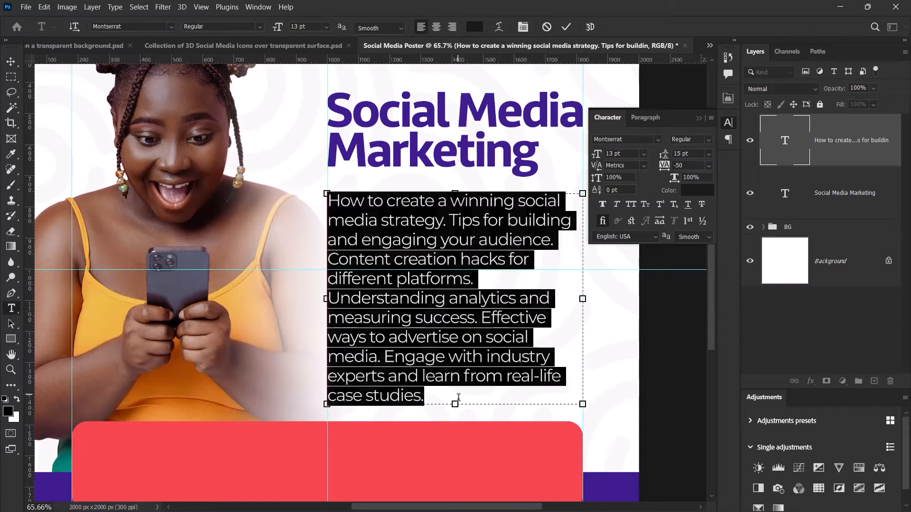
pyautogui.click(566, 27)
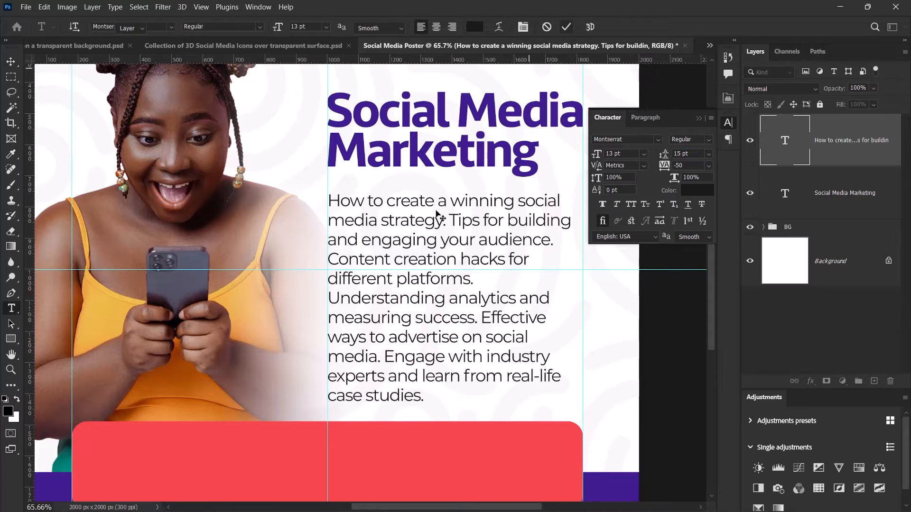
# Move the tips text layer below the Social Media Marketing heading layer and collapse the character settings
pyautogui.moveTo(849, 139); pyautogui.dragTo(848, 190)
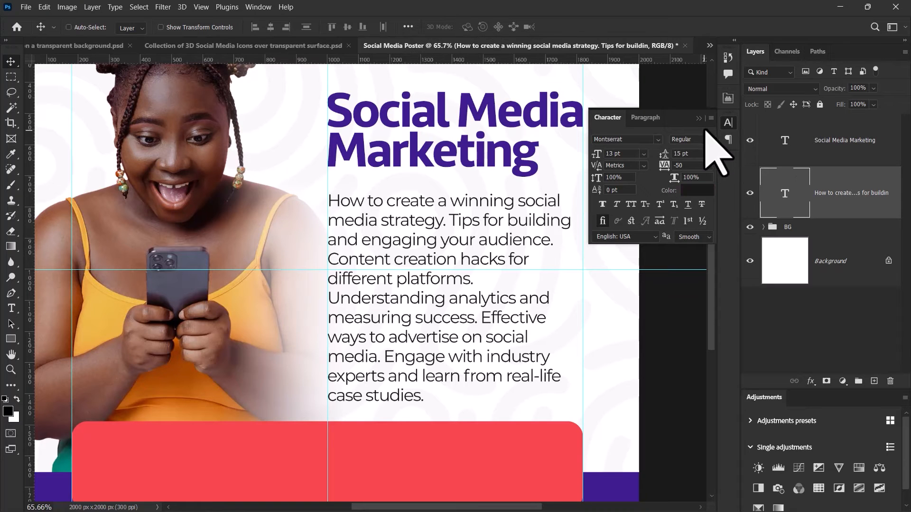
pyautogui.click(699, 118)
pyautogui.scroll(-6, 440, 234)
pyautogui.scroll(5, 439, 234)
pyautogui.scroll(-3, 439, 234)
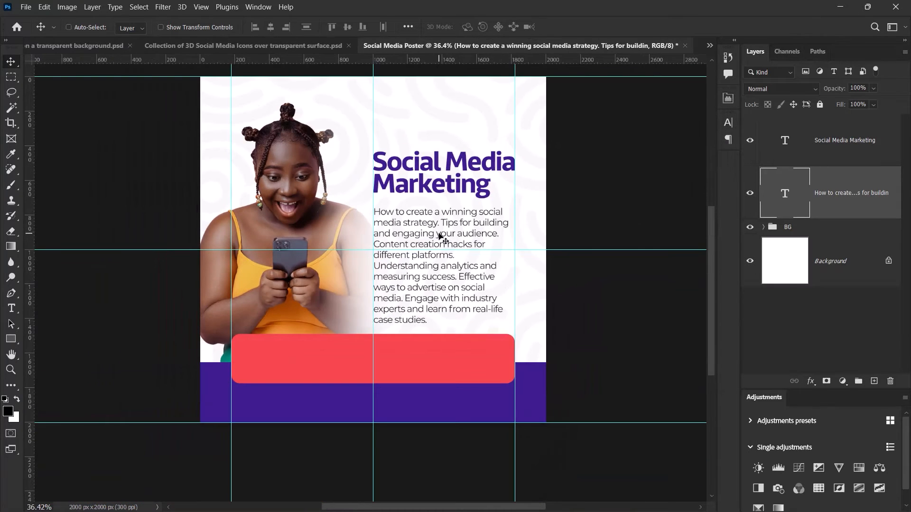
# Nudge the tips paragraph straight up by about 26 px to bring it closer to the heading
pyautogui.scroll(2, 434, 217)
pyautogui.moveTo(434, 214); pyautogui.dragTo(433, 207)
pyautogui.hotkey('ctrl', 'z')
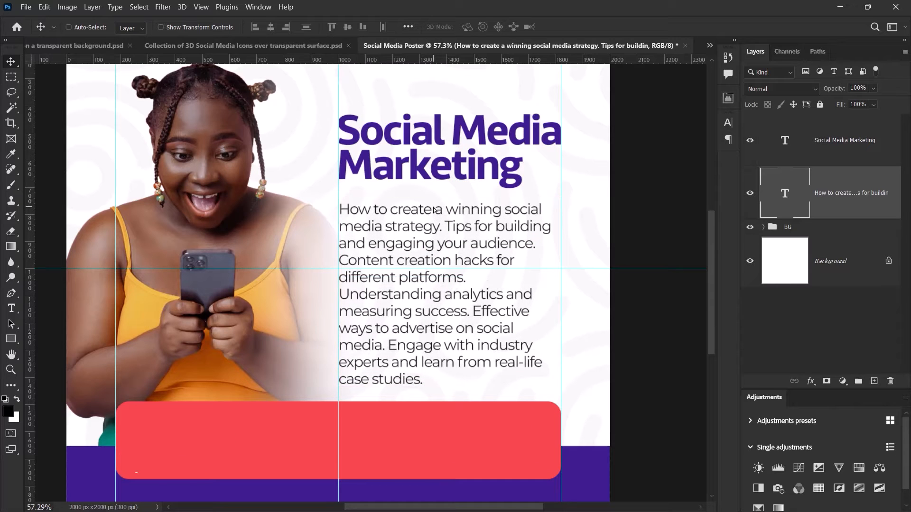
pyautogui.press('Up')
pyautogui.press('Up')
pyautogui.press('Up')
pyautogui.press('Up')
pyautogui.press('Up')
pyautogui.press('Up')
pyautogui.press('Up')
pyautogui.press('Up')
pyautogui.press('Up')
pyautogui.press('Up')
pyautogui.press('Up')
pyautogui.press('Up')
pyautogui.press('Up')
pyautogui.press('Up')
pyautogui.press('Up')
pyautogui.press('Up')
pyautogui.press('Up')
pyautogui.press('Up')
pyautogui.press('Up')
pyautogui.press('Up')
pyautogui.press('Up')
pyautogui.press('Up')
pyautogui.press('Up')
pyautogui.press('Up')
pyautogui.press('Up')
pyautogui.press('Up')
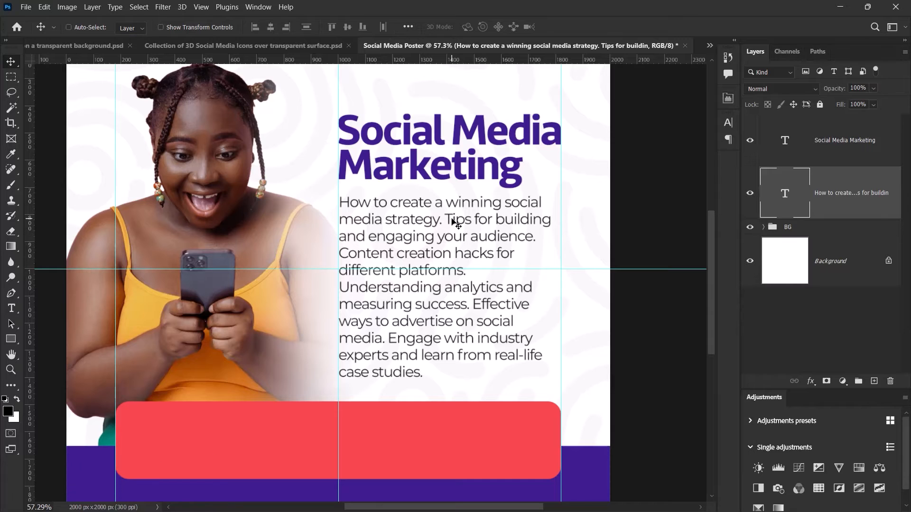
# Break the tips paragraph into separate lines so each sentence, from "Tips for building" to "Engage with industry experts", starts on its own line
pyautogui.doubleClick(454, 223)
pyautogui.click(451, 219)
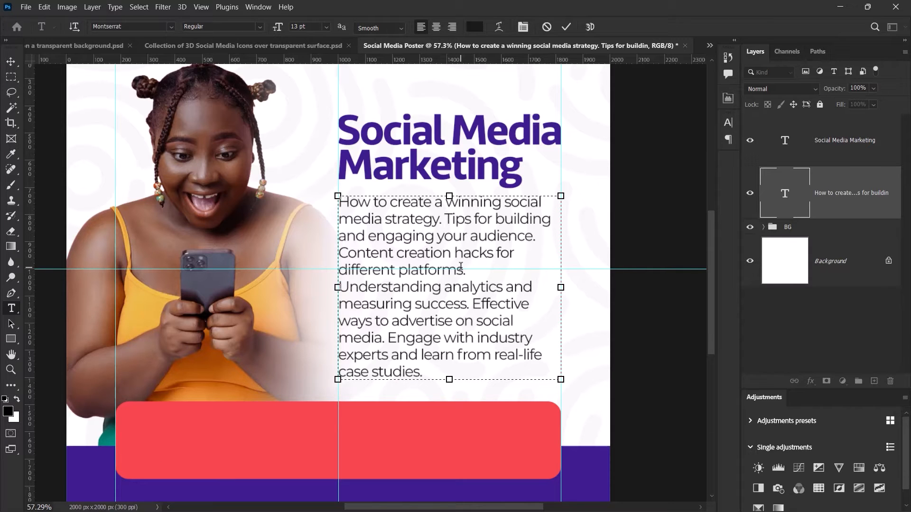
pyautogui.press('BackSpace')
pyautogui.press('BackSpace')
pyautogui.press('Return')
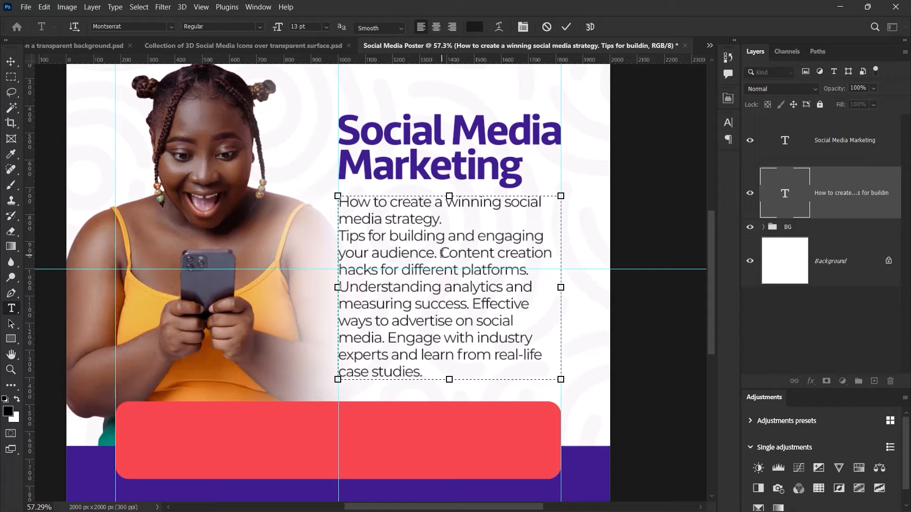
pyautogui.click(442, 253)
pyautogui.press('Return')
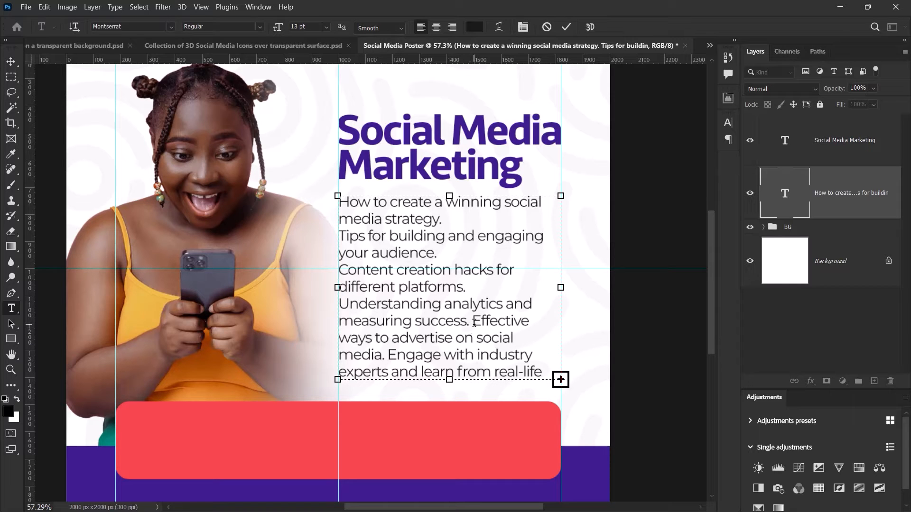
pyautogui.press('Delete')
pyautogui.press('Return')
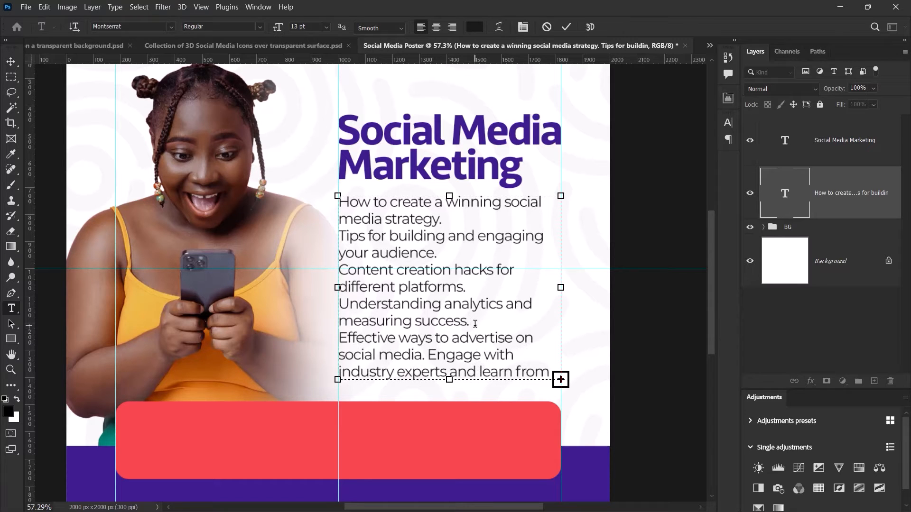
pyautogui.click(429, 356)
pyautogui.press('Delete')
pyautogui.press('Return')
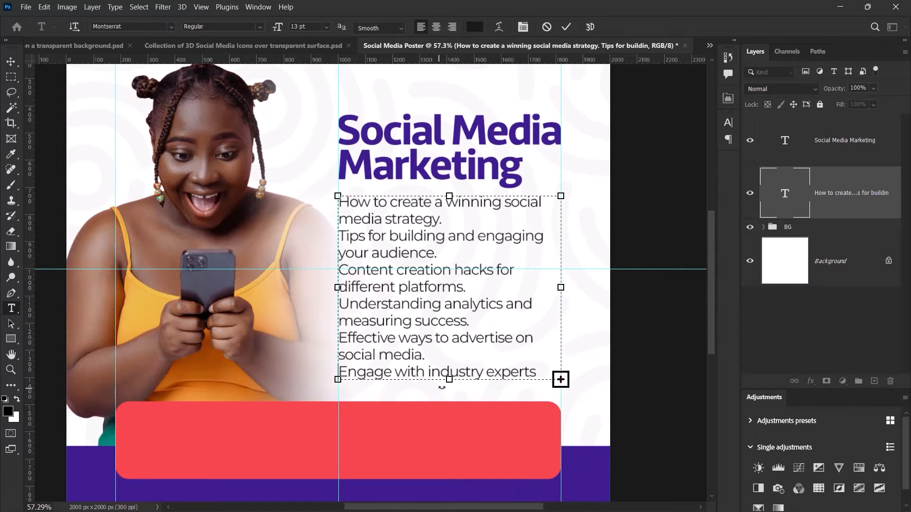
# Extend the tips text box downward to about 820 × 808 px so all of its text fits, and commit the edit
pyautogui.moveTo(448, 379); pyautogui.dragTo(447, 416)
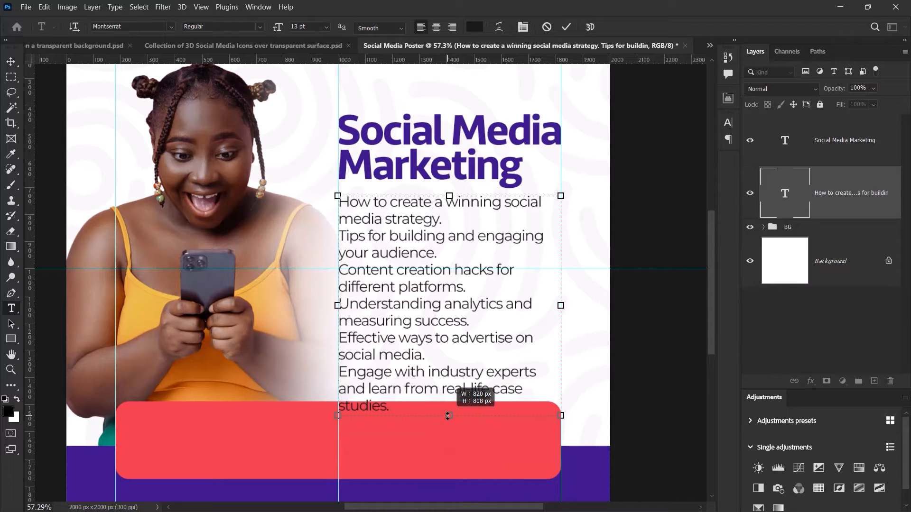
pyautogui.click(564, 24)
pyautogui.press('v')
# Move the Social Media Marketing heading straight up to open a gap above the tips paragraph
pyautogui.scroll(-5, 440, 268)
pyautogui.click(844, 147)
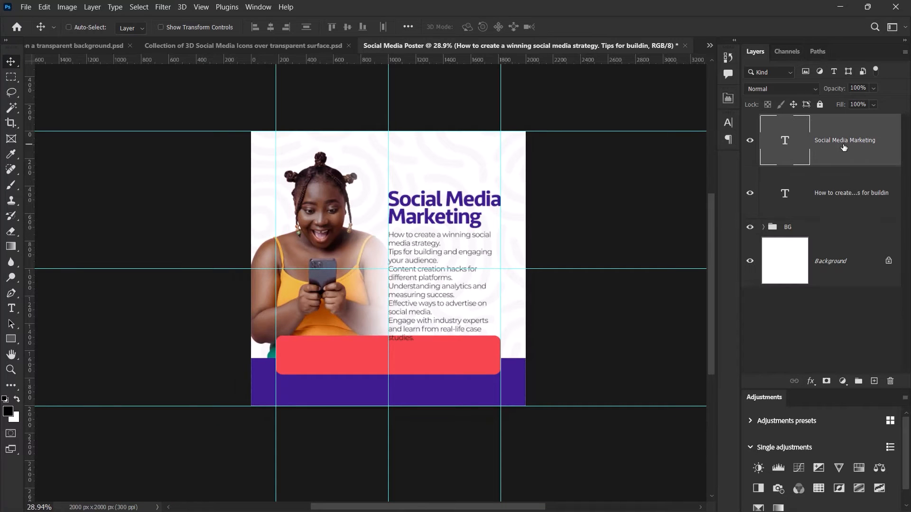
pyautogui.moveTo(428, 207); pyautogui.dragTo(427, 194)
pyautogui.scroll(2, 429, 220)
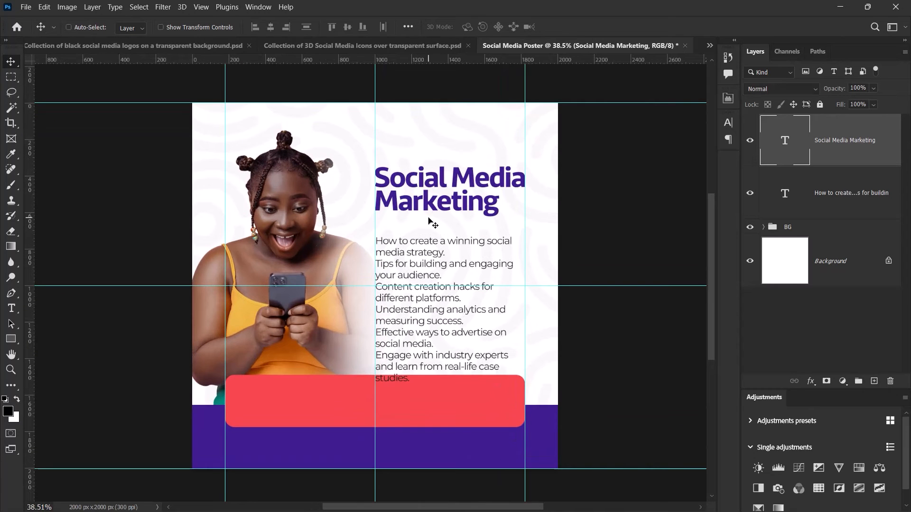
# Move the tips paragraph up clear of the red rectangle and indent it slightly to the right of the vertical centre guide
pyautogui.click(857, 198)
pyautogui.scroll(3, 420, 334)
pyautogui.moveTo(422, 335); pyautogui.dragTo(430, 306)
pyautogui.moveTo(398, 224); pyautogui.dragTo(414, 224)
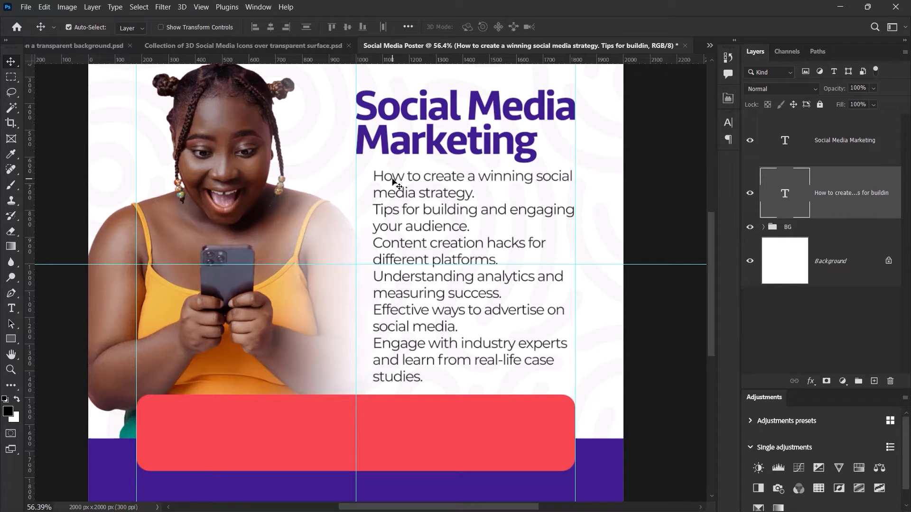
# Scale the tips paragraph proportionally to 101.30% from its lower-left corner
pyautogui.hotkey('ctrl', 't')
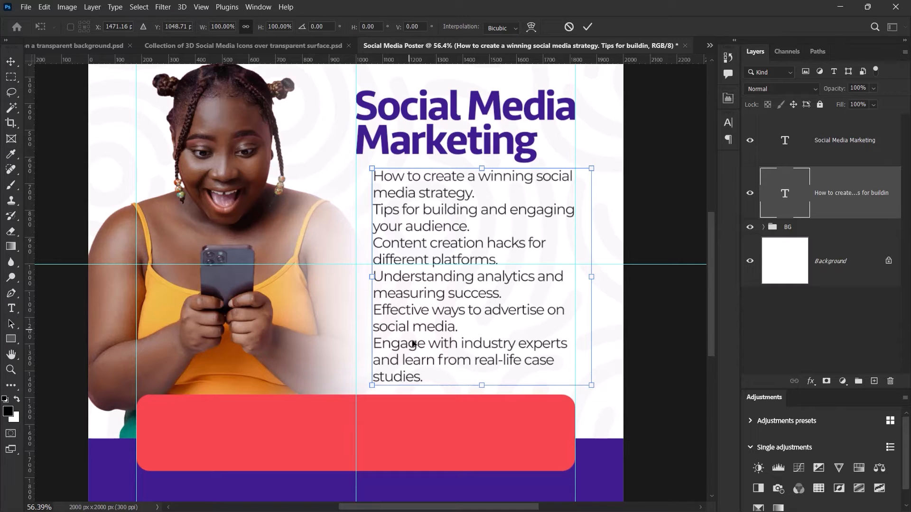
pyautogui.moveTo(373, 387); pyautogui.dragTo(369, 389)
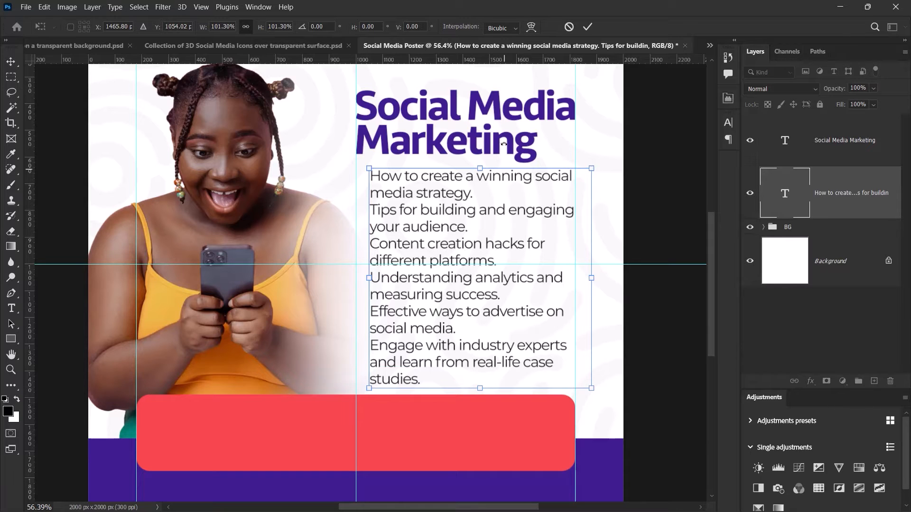
pyautogui.click(587, 28)
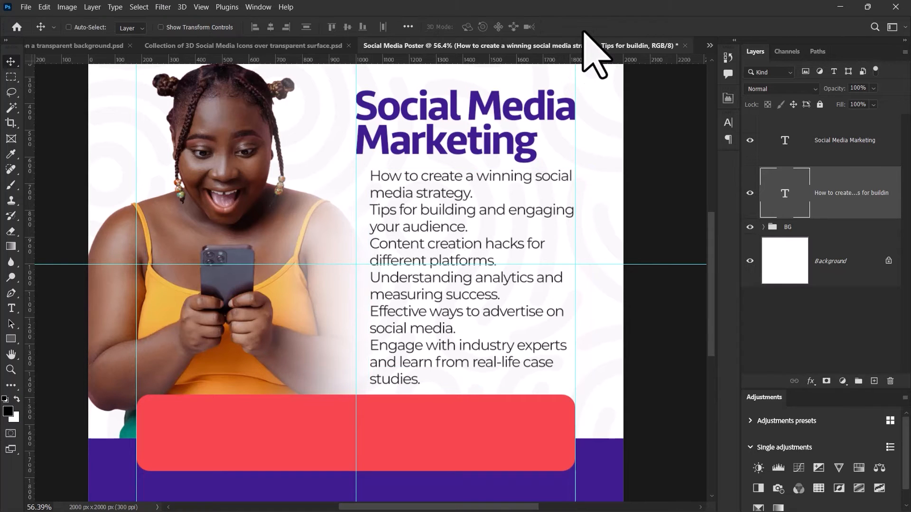
# Expand the BG group and reduce the red rectangle's height to 86.32% about its centre, keeping its width
pyautogui.scroll(-4, 432, 362)
pyautogui.scroll(3, 420, 393)
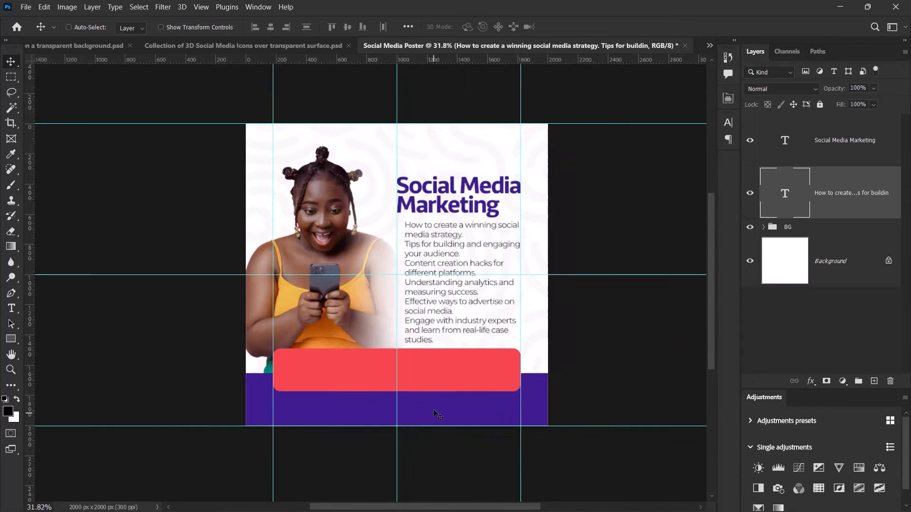
pyautogui.scroll(2, 420, 392)
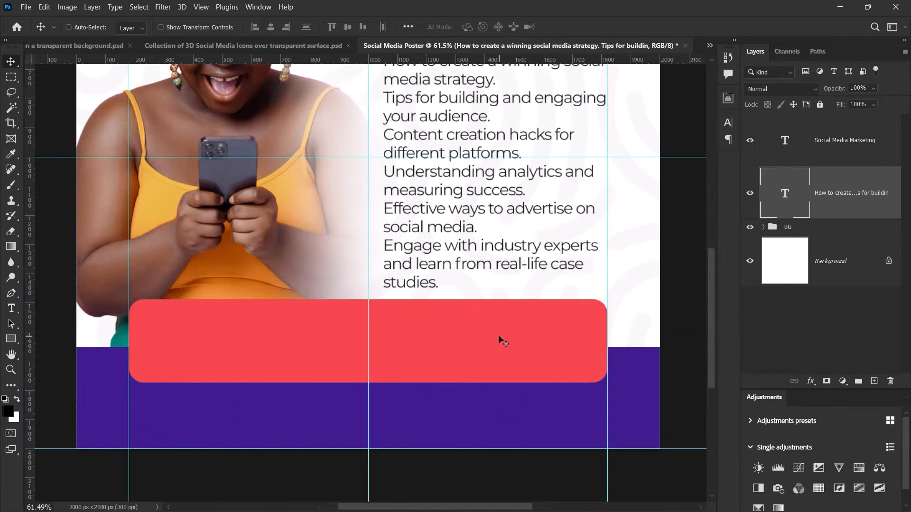
pyautogui.click(764, 228)
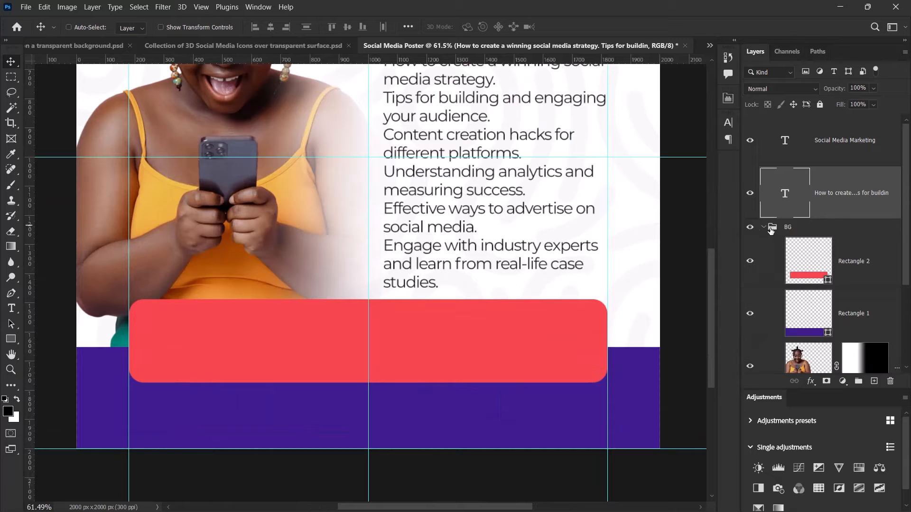
pyautogui.click(866, 269)
pyautogui.scroll(-3, 416, 373)
pyautogui.scroll(2, 416, 382)
pyautogui.hotkey('ctrl', 't')
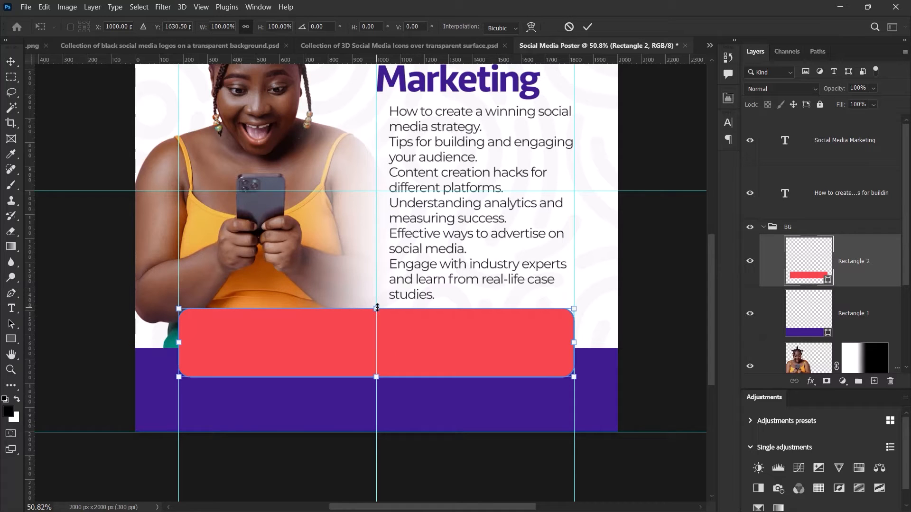
pyautogui.moveTo(377, 309); pyautogui.dragTo(378, 314)
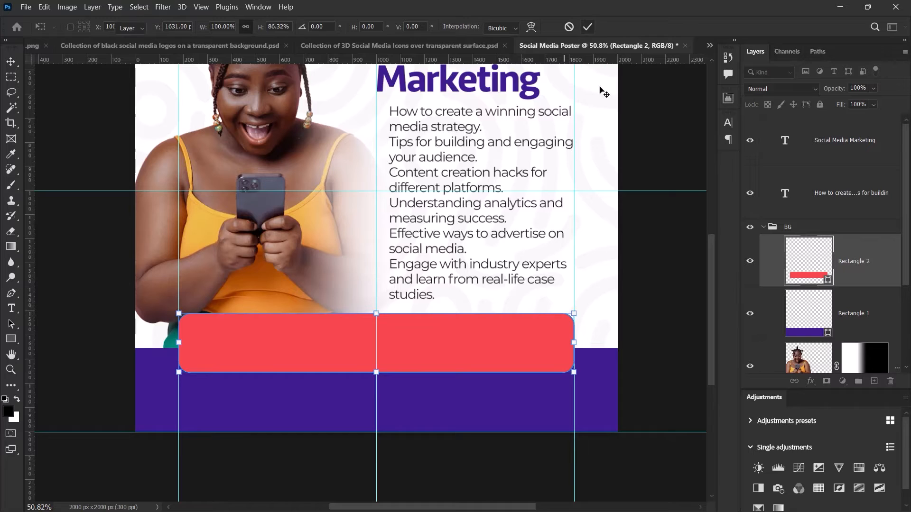
pyautogui.click(587, 27)
# Reduce the purple rectangle's height to 83.67% by lowering its top edge, keeping its width
pyautogui.click(867, 328)
pyautogui.hotkey('ctrl', 't')
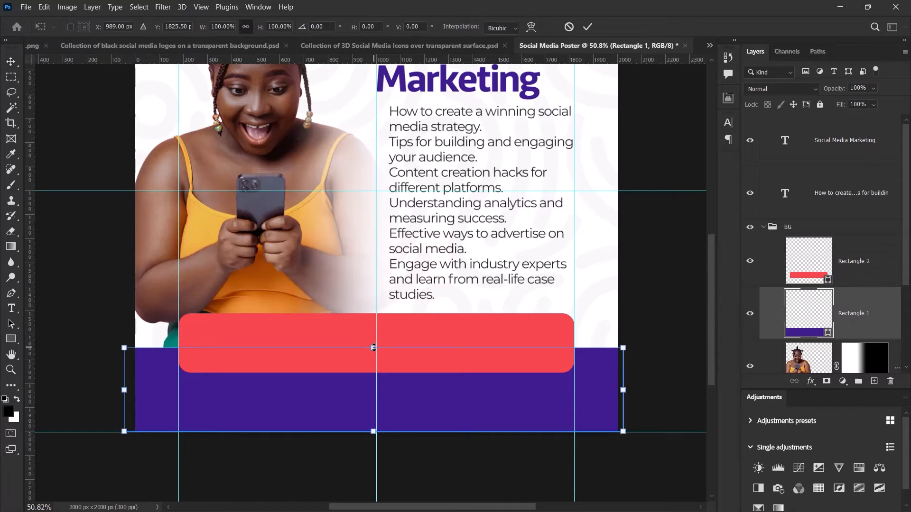
pyautogui.moveTo(374, 348); pyautogui.dragTo(381, 365)
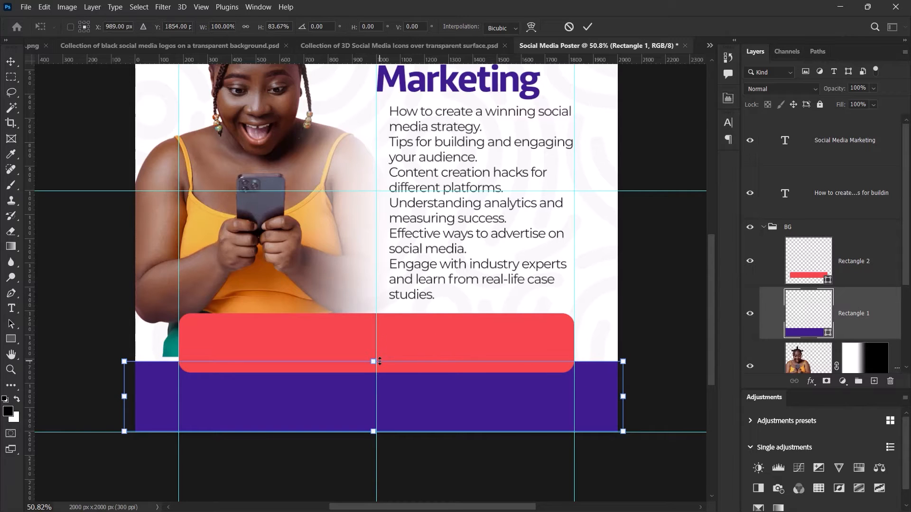
pyautogui.click(588, 27)
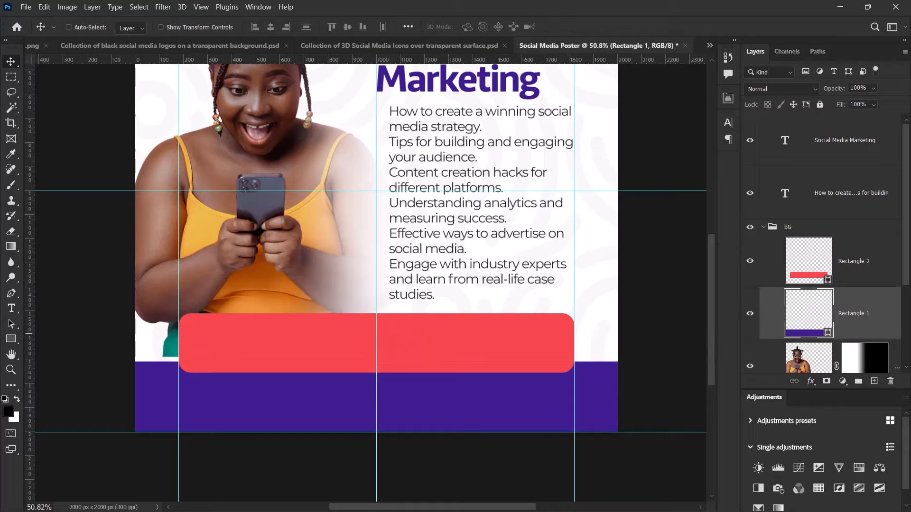
# Move the red rectangle straight down so that it straddles the top edge of the purple band
pyautogui.click(849, 264)
pyautogui.scroll(3, 308, 361)
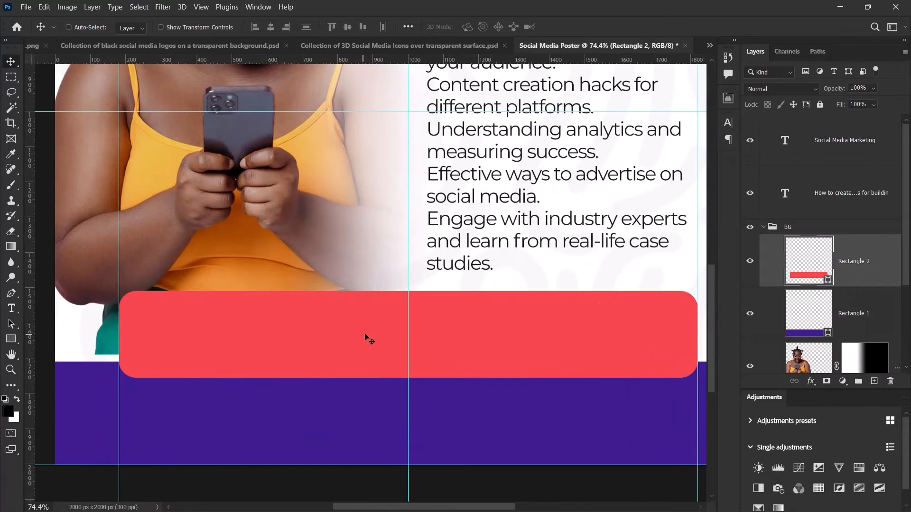
pyautogui.moveTo(366, 326); pyautogui.dragTo(374, 354)
pyautogui.scroll(-5, 372, 358)
pyautogui.scroll(2, 370, 379)
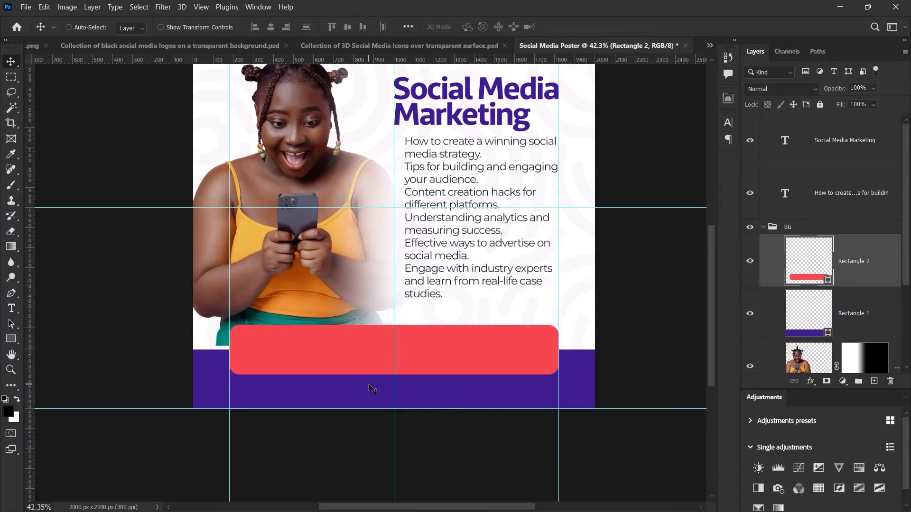
# Move the tips paragraph straight down closer to the red rectangle
pyautogui.scroll(1, 372, 389)
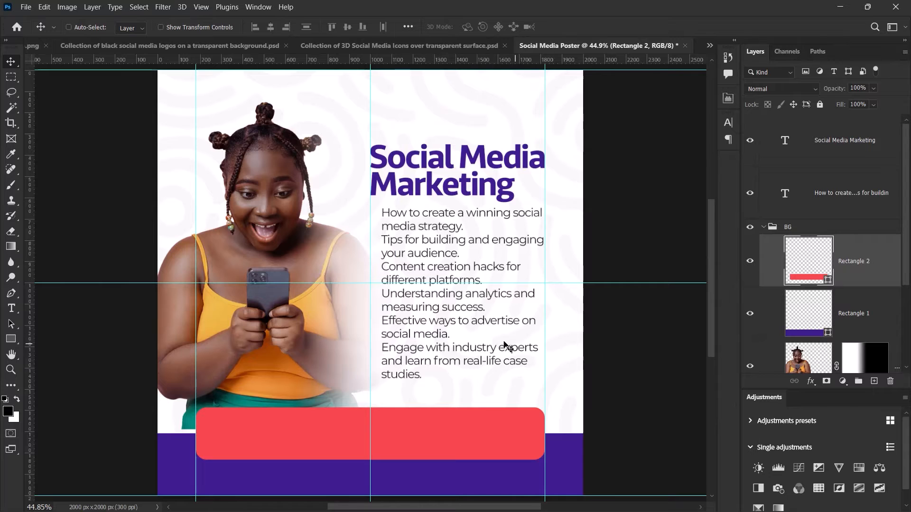
pyautogui.scroll(3, 451, 377)
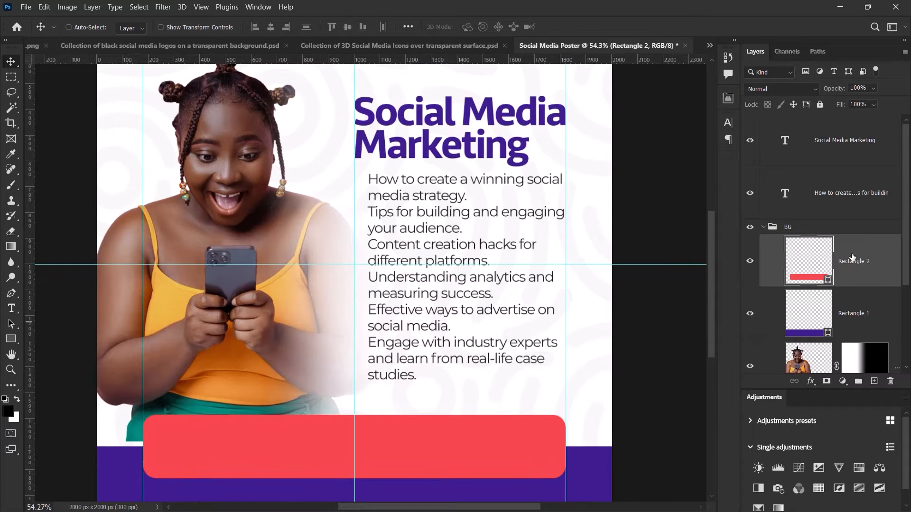
pyautogui.click(836, 201)
pyautogui.moveTo(437, 197); pyautogui.dragTo(437, 212)
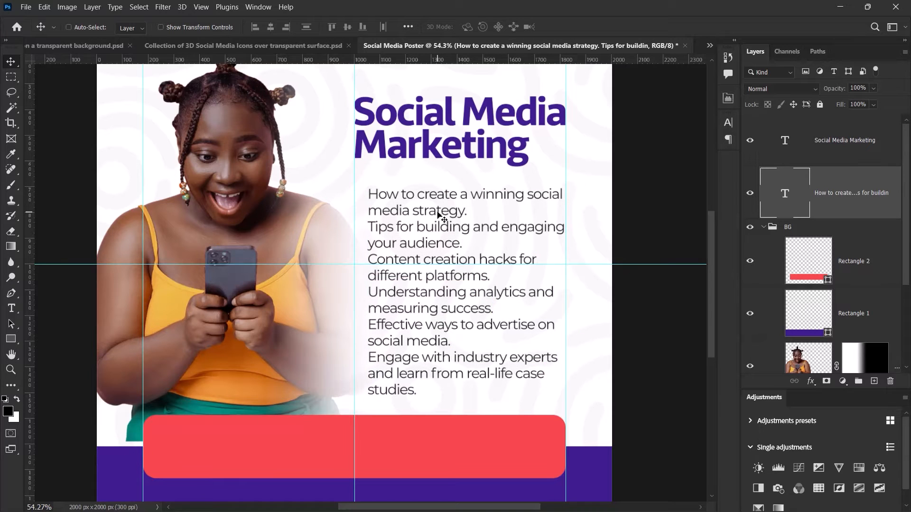
# Nudge the Social Media Marketing heading straight down by about 25 px toward the tips paragraph
pyautogui.click(837, 146)
pyautogui.scroll(-3, 467, 178)
pyautogui.scroll(2, 473, 159)
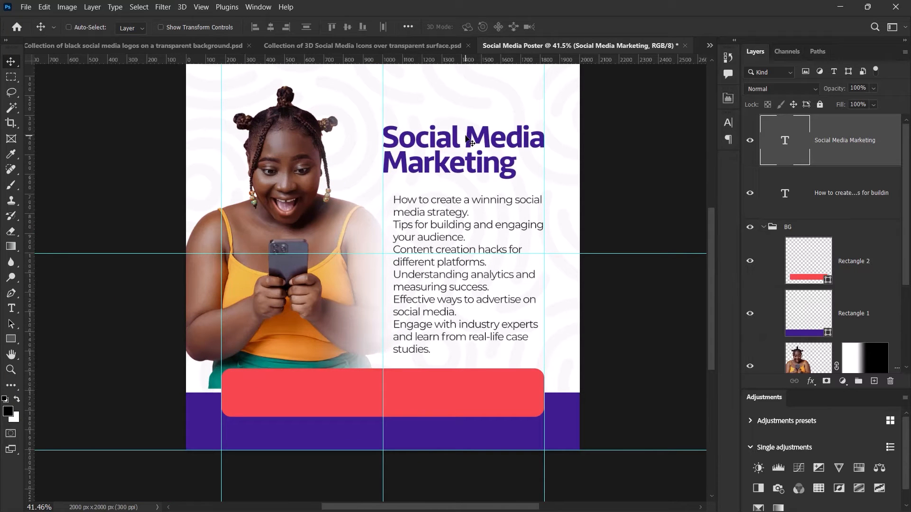
pyautogui.press('Down')
pyautogui.press('Down')
pyautogui.press('Down')
pyautogui.press('Down')
pyautogui.press('Down')
pyautogui.press('Down')
pyautogui.press('Down')
pyautogui.press('Down')
pyautogui.press('Down')
pyautogui.press('Down')
pyautogui.press('Down')
pyautogui.press('Down')
pyautogui.press('Down')
pyautogui.press('Down')
pyautogui.press('Down')
pyautogui.press('Down')
pyautogui.press('Down')
pyautogui.press('Down')
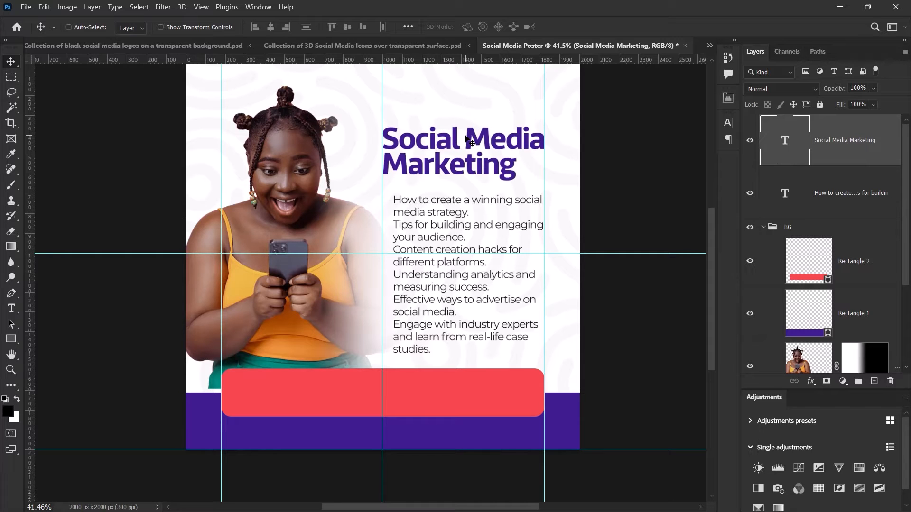
pyautogui.press('Down')
pyautogui.press('Down')
pyautogui.press('Down')
pyautogui.press('Down')
pyautogui.press('Down')
pyautogui.press('Down')
pyautogui.press('Down')
pyautogui.press('Down')
pyautogui.press('Down')
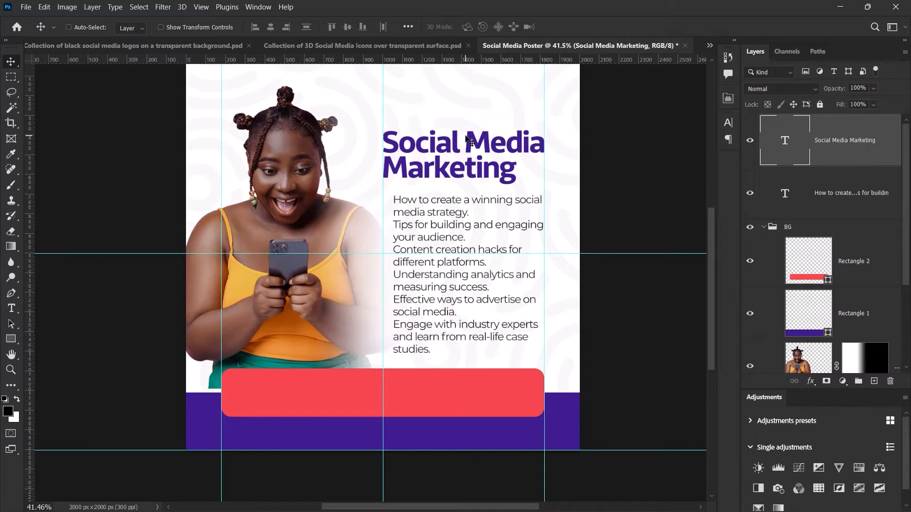
pyautogui.press('Up')
pyautogui.press('Up')
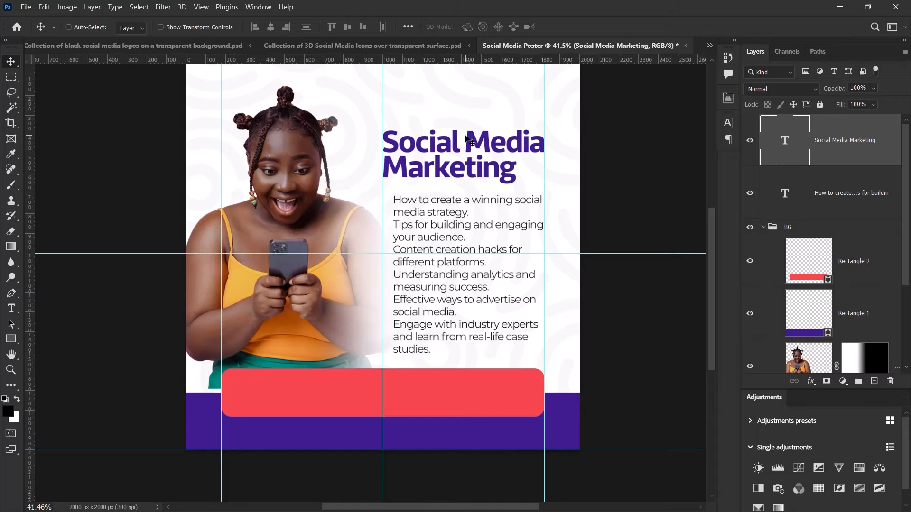
# Draw a 29 × 29 px square bullet on the vertical centre guide beside the first tip, above the tips text layer
pyautogui.scroll(-3, 422, 183)
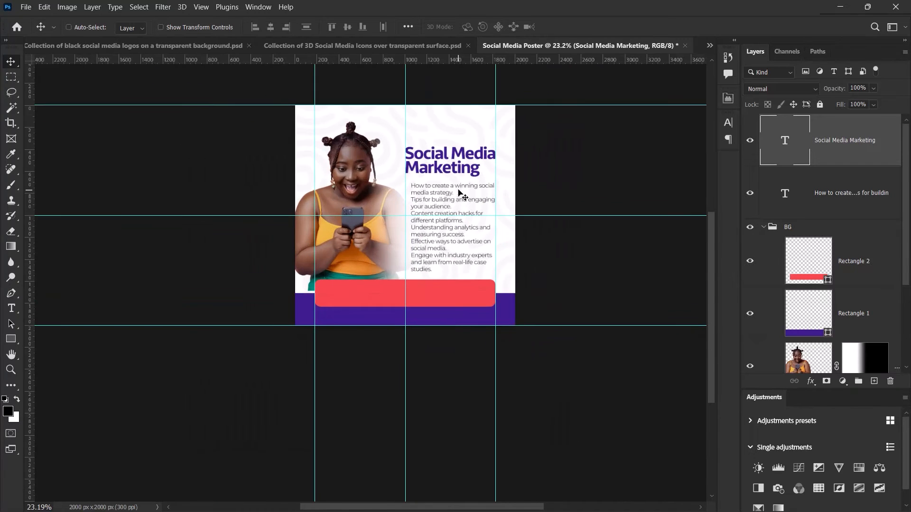
pyautogui.scroll(3, 463, 203)
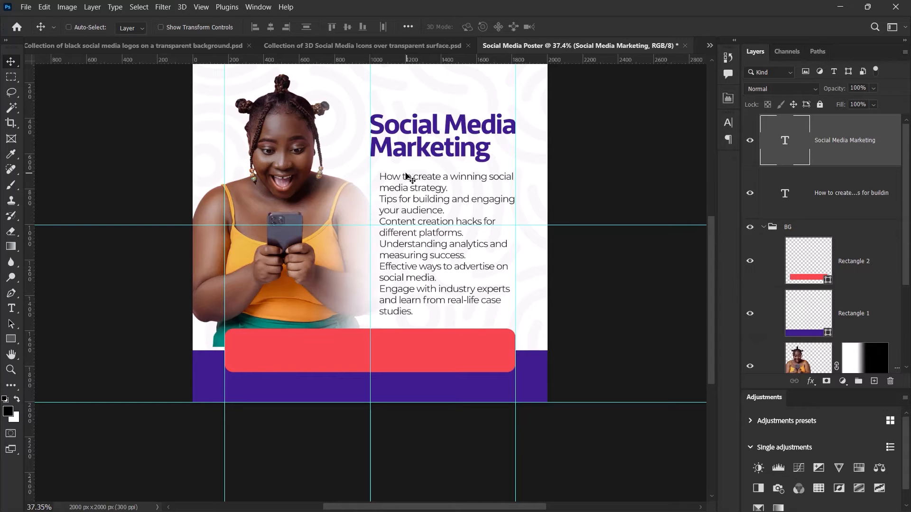
pyautogui.scroll(1, 404, 179)
pyautogui.scroll(5, 407, 181)
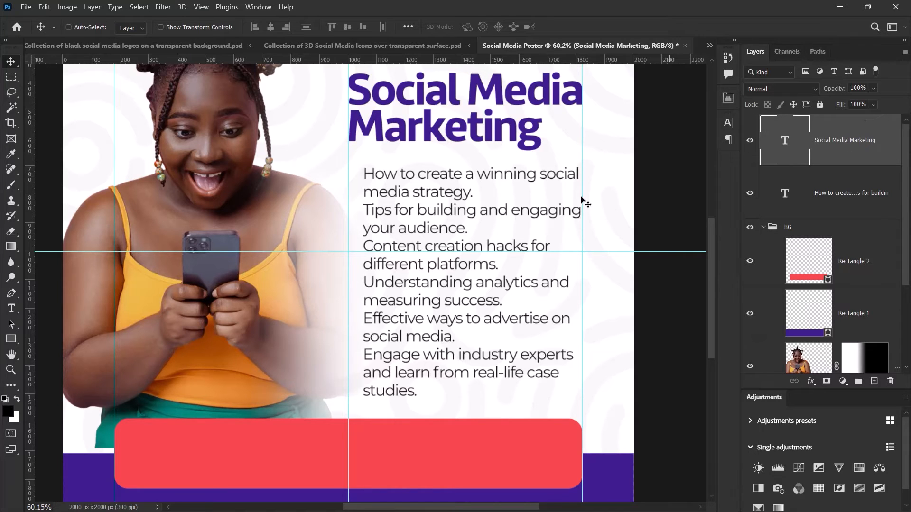
pyautogui.click(841, 194)
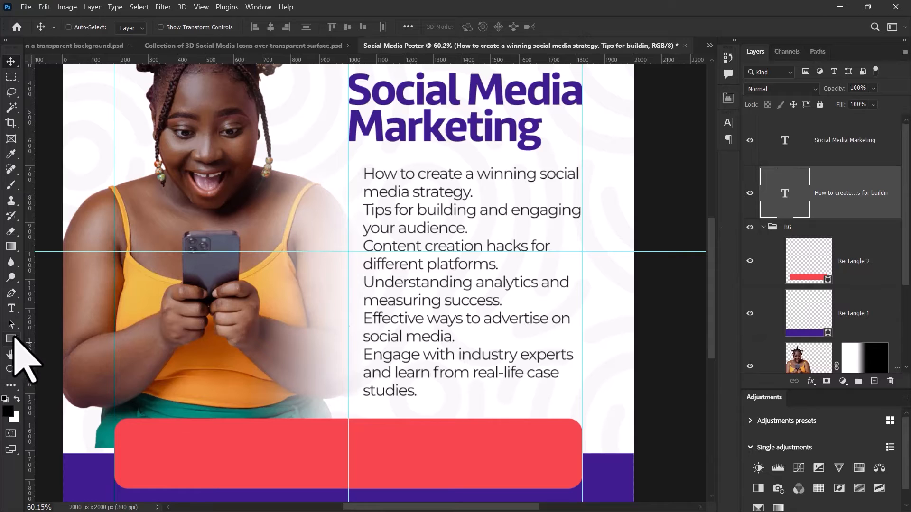
pyautogui.click(11, 339)
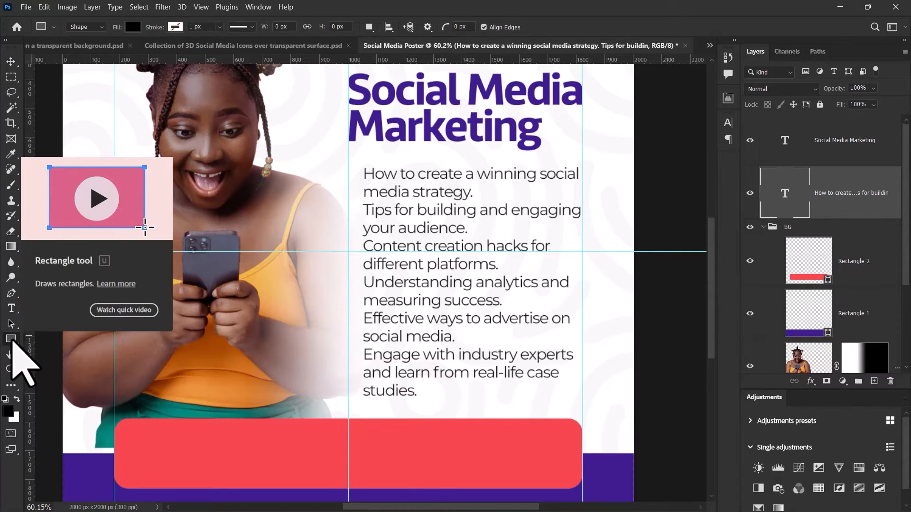
pyautogui.scroll(3, 369, 184)
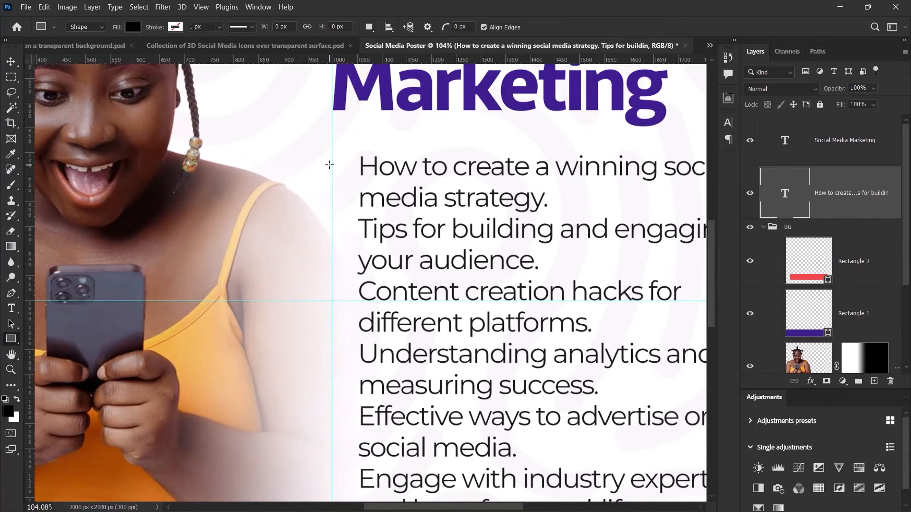
pyautogui.moveTo(333, 160); pyautogui.dragTo(349, 174)
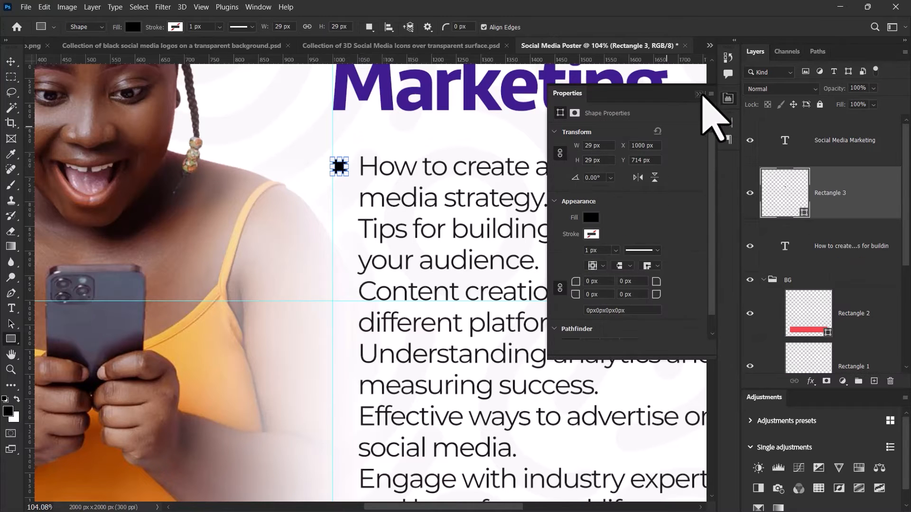
pyautogui.click(701, 94)
pyautogui.click(11, 62)
# Recolour the small bullet square to f5464d by sampling the large red rectangle
pyautogui.scroll(-5, 380, 242)
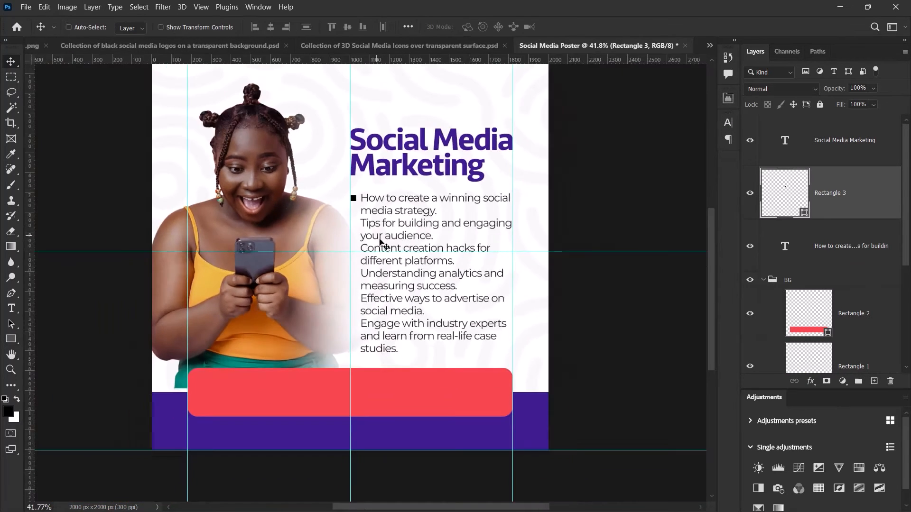
pyautogui.scroll(1, 379, 242)
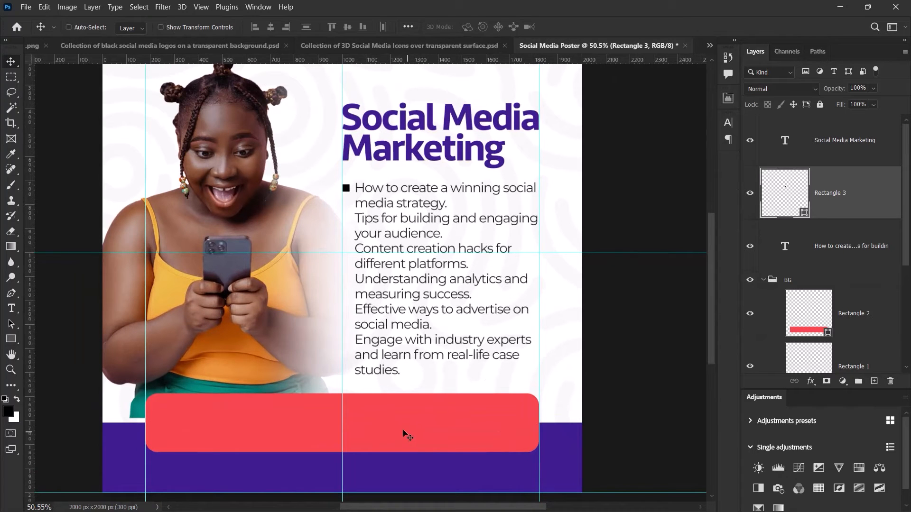
pyautogui.doubleClick(803, 215)
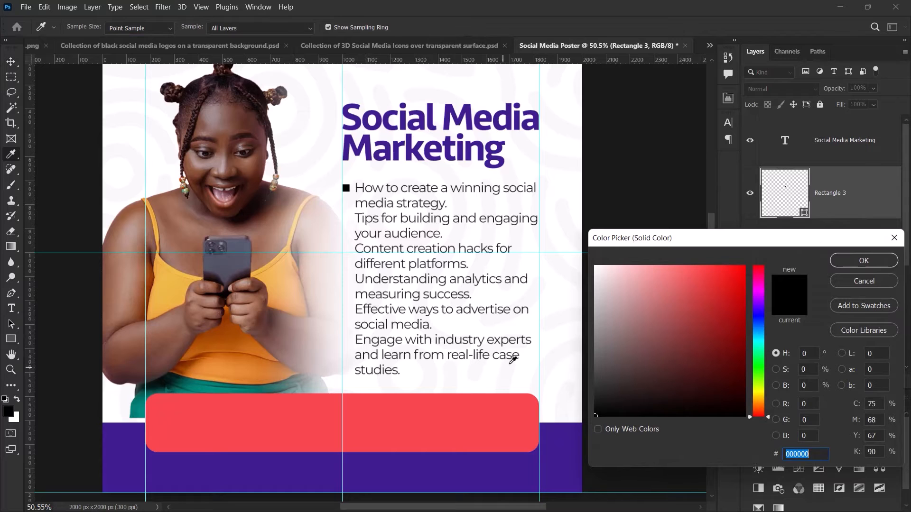
pyautogui.click(304, 407)
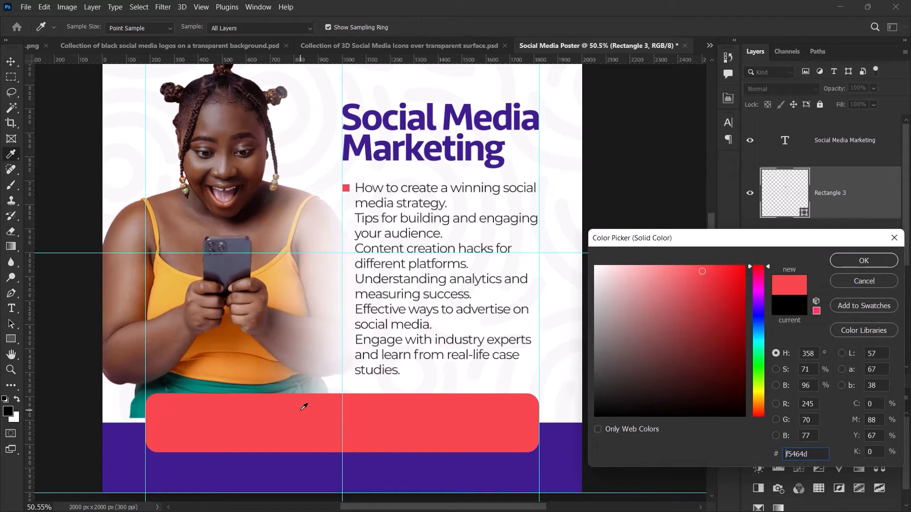
pyautogui.click(864, 261)
# Duplicate the red bullet twice, placing the copies straight below it beside the Tips for building and Content creation hacks lines
pyautogui.scroll(5, 399, 224)
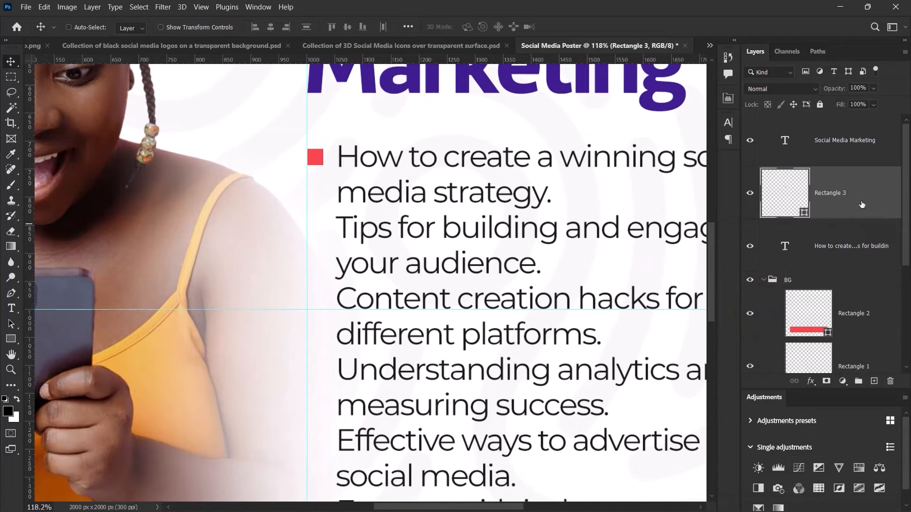
pyautogui.hotkey('ctrl', 'j')
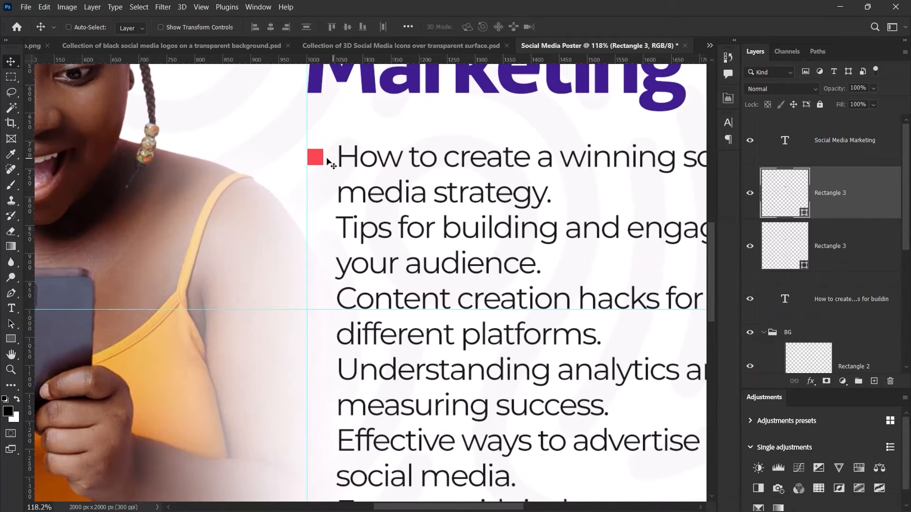
pyautogui.moveTo(316, 159); pyautogui.dragTo(328, 227)
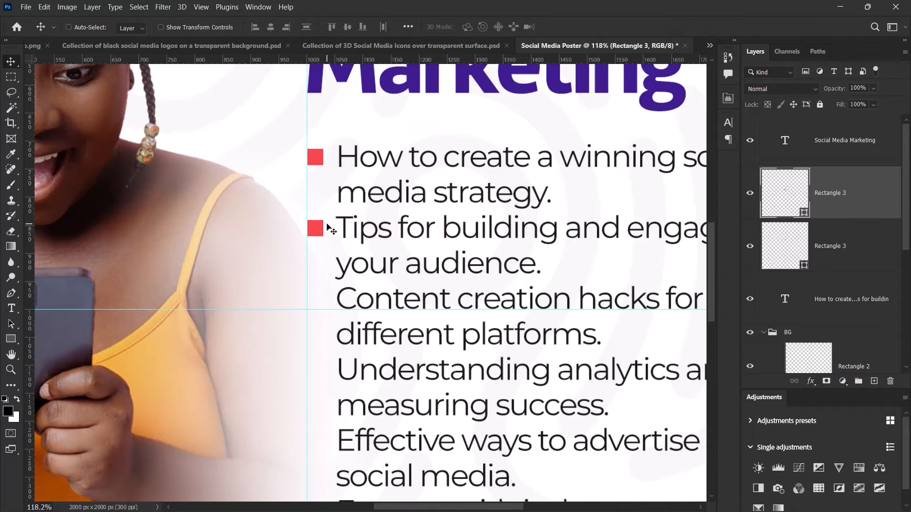
pyautogui.hotkey('ctrl', 'j')
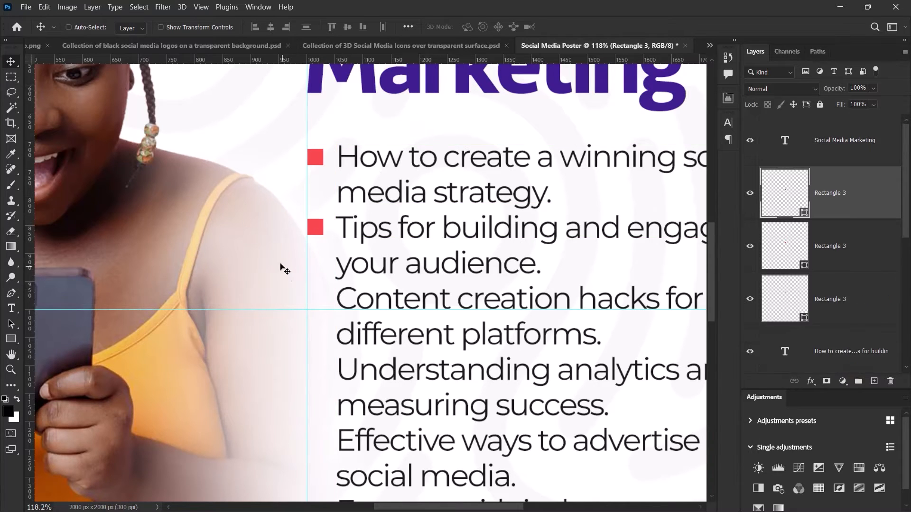
pyautogui.moveTo(313, 228); pyautogui.dragTo(321, 297)
pyautogui.scroll(-5, 387, 321)
pyautogui.scroll(5, 380, 372)
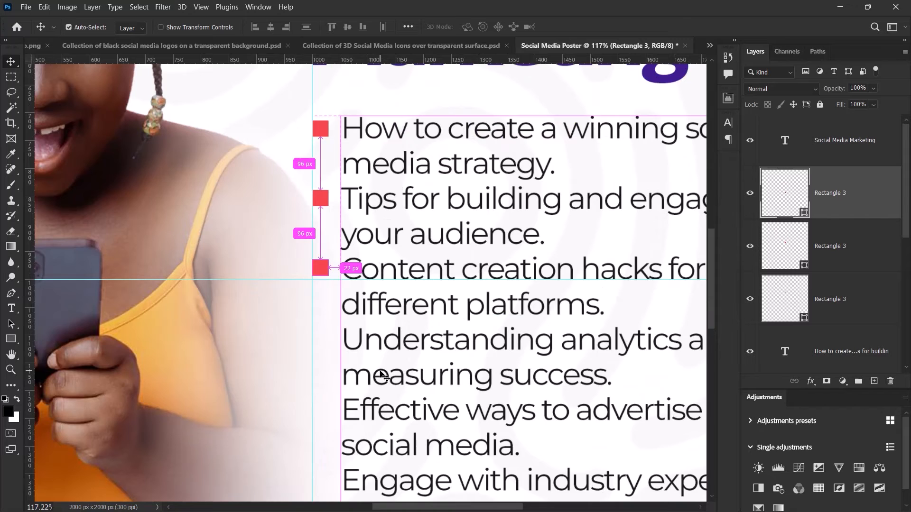
# Duplicate the bullet three more times, aligning the copies with the Understanding analytics, Effective ways and Engage with industry experts lines
pyautogui.hotkey('ctrl', 'j')
pyautogui.moveTo(325, 269); pyautogui.dragTo(333, 408)
pyautogui.hotkey('ctrl', 'j')
pyautogui.moveTo(711, 291); pyautogui.dragTo(711, 334)
pyautogui.hotkey('ctrl', 'j')
pyautogui.moveTo(327, 230); pyautogui.dragTo(328, 304)
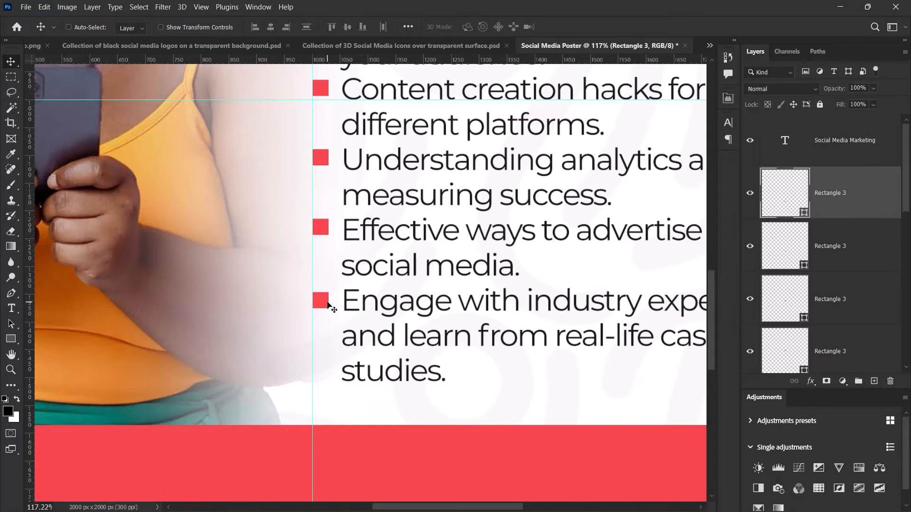
# Examine the alignment and spacing of the red bullets against the tips and the overall poster layout
pyautogui.hotkey('ctrl', '0')
pyautogui.scroll(-2, 425, 292)
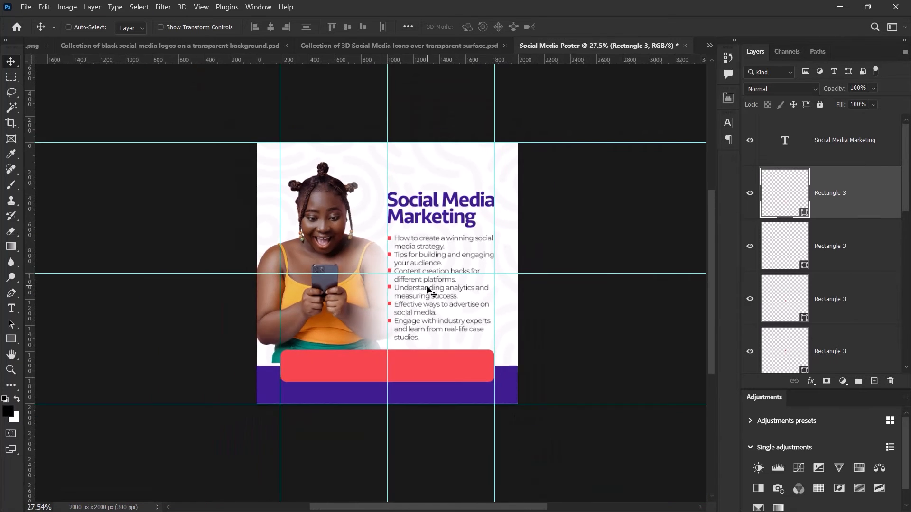
pyautogui.scroll(2, 427, 290)
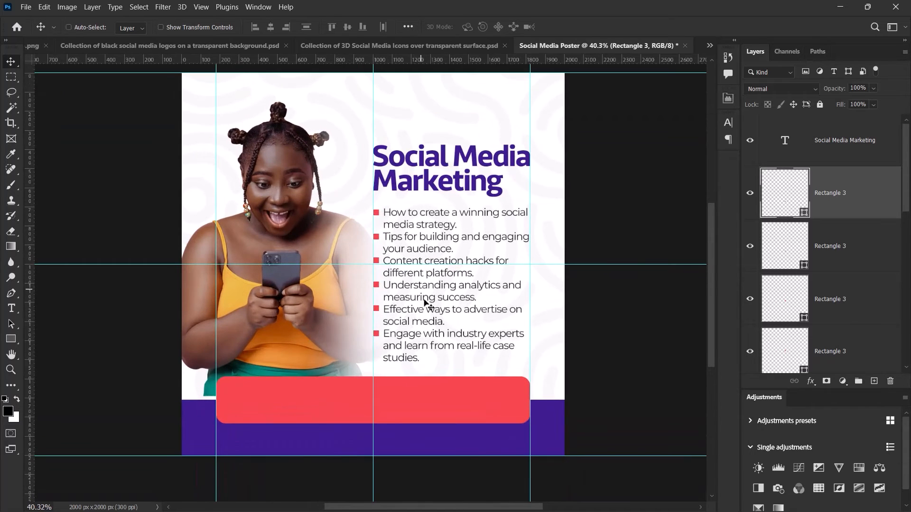
pyautogui.scroll(2, 421, 291)
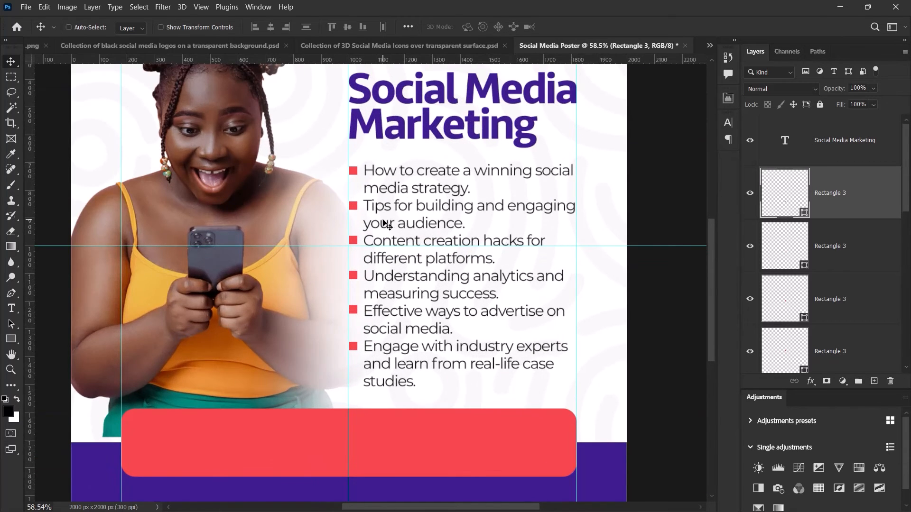
pyautogui.scroll(-2, 399, 242)
pyautogui.scroll(3, 429, 209)
pyautogui.scroll(-2, 474, 223)
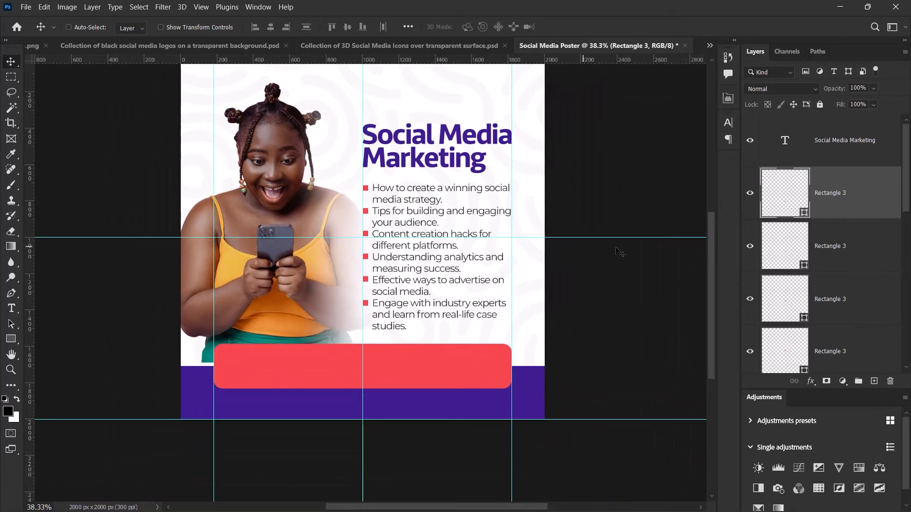
# Group all six bullet square layers and name the group Bullets
pyautogui.scroll(-3, 848, 206)
pyautogui.keyDown('shift'); pyautogui.click(848, 207); pyautogui.keyUp('shift')
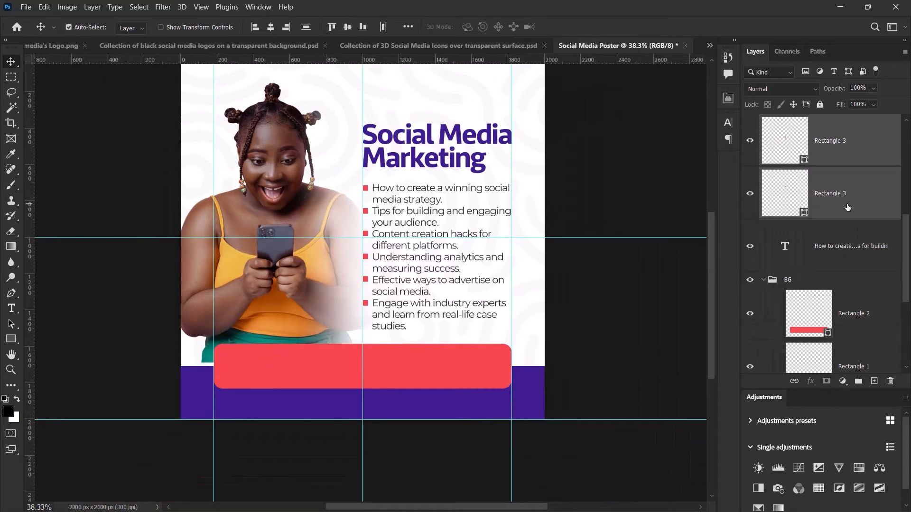
pyautogui.hotkey('ctrl', 'g')
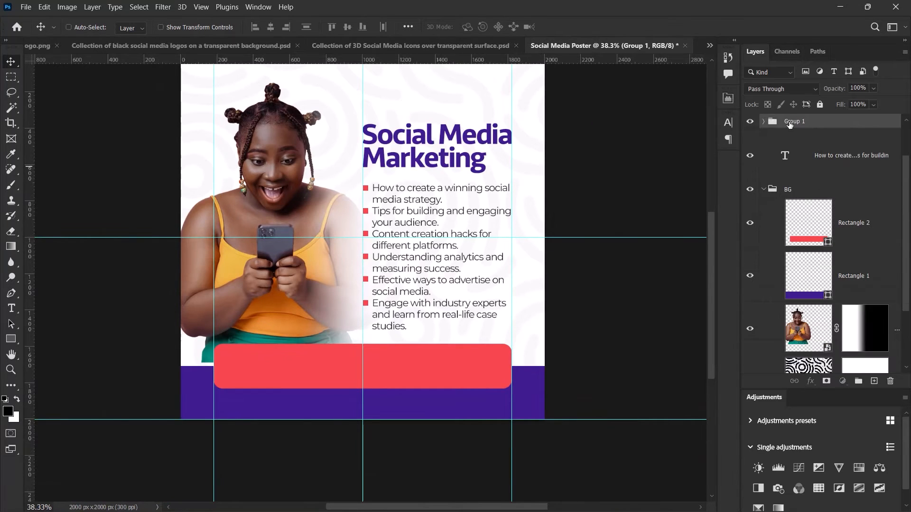
pyautogui.doubleClick(790, 122)
pyautogui.write('Bullets')
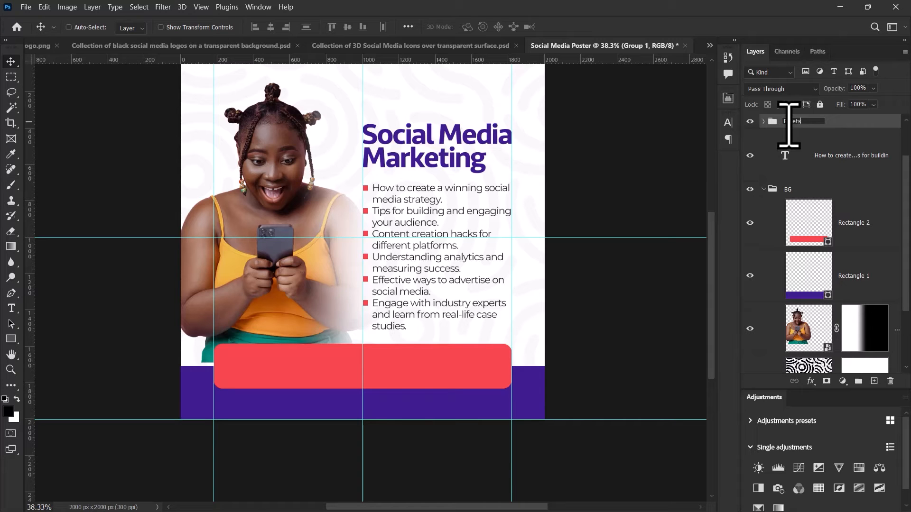
pyautogui.press('Return')
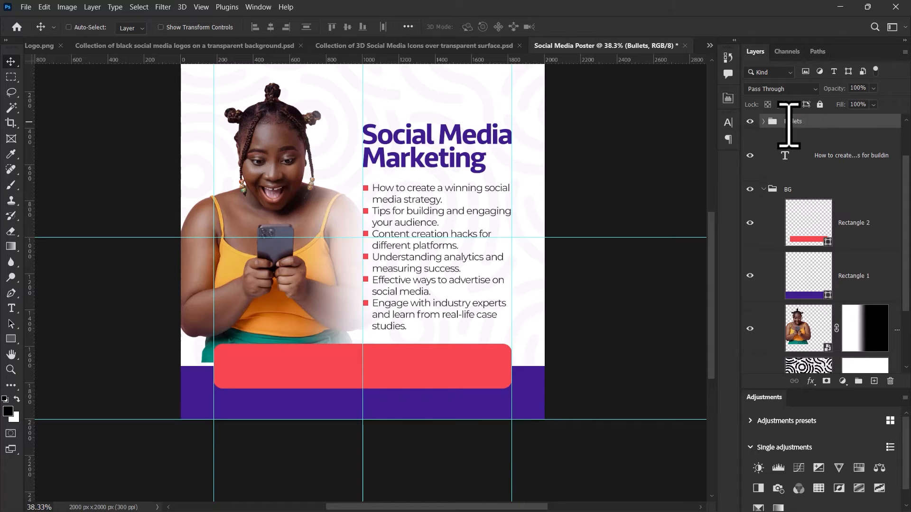
# Combine the Bullets group and the tips text layer into a new group
pyautogui.scroll(-5, 393, 264)
pyautogui.scroll(3, 390, 265)
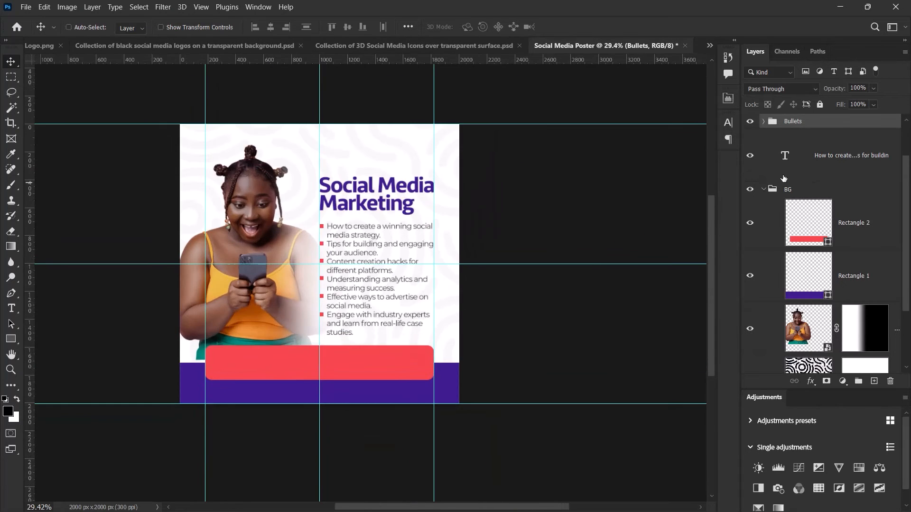
pyautogui.click(824, 158)
pyautogui.press('ctrl')
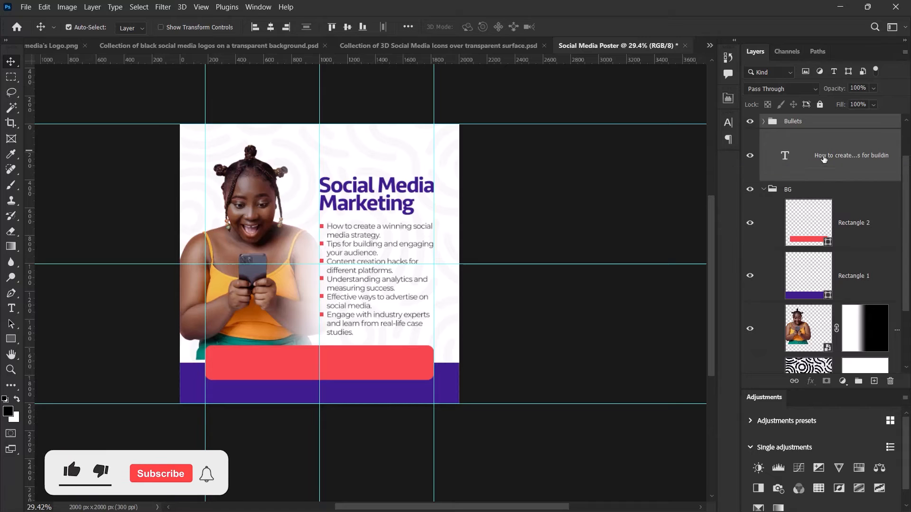
pyautogui.hotkey('ctrl', 'g')
pyautogui.scroll(1, 803, 121)
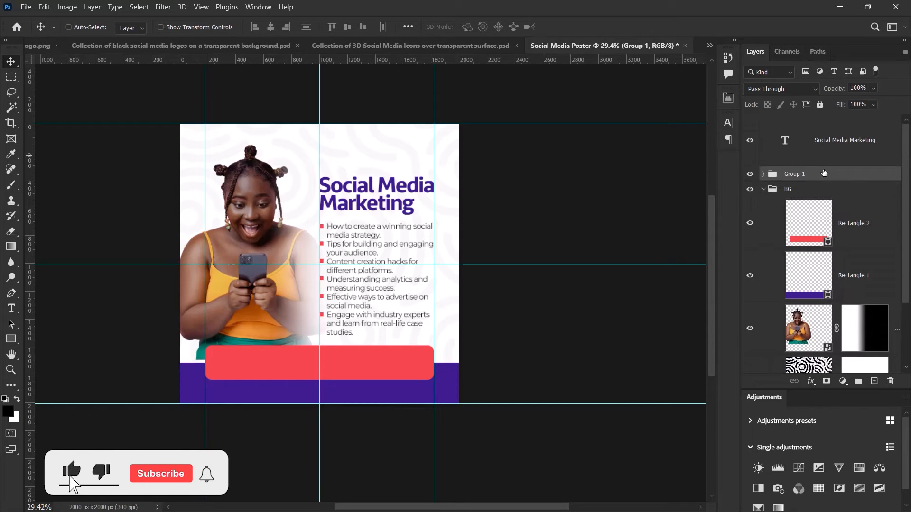
# Name the group containing the bullets and tips text Points
pyautogui.doubleClick(798, 175)
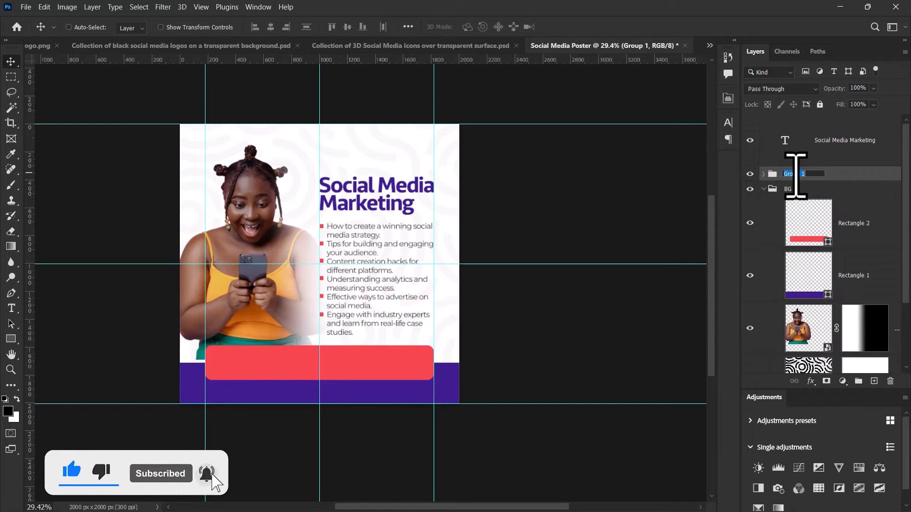
pyautogui.write('Pion')
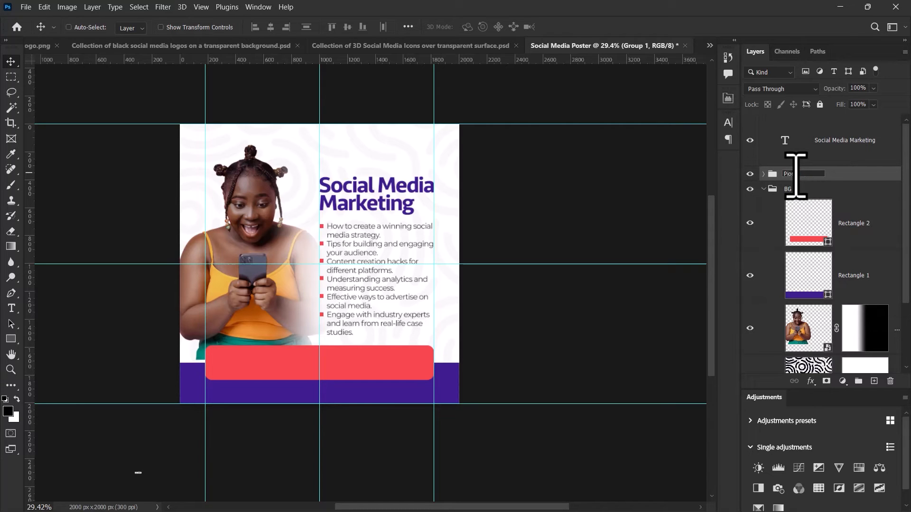
pyautogui.write('ts')
pyautogui.press('Return')
pyautogui.scroll(-3, 448, 210)
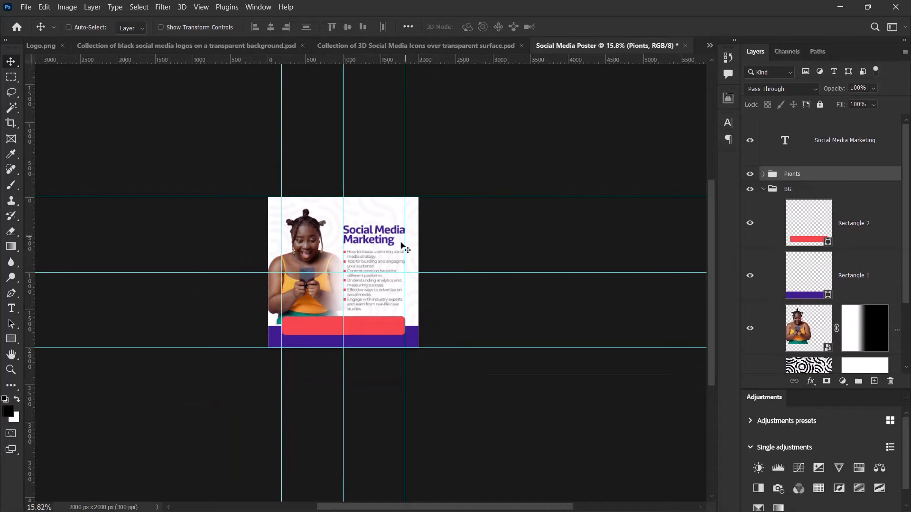
pyautogui.doubleClick(790, 174)
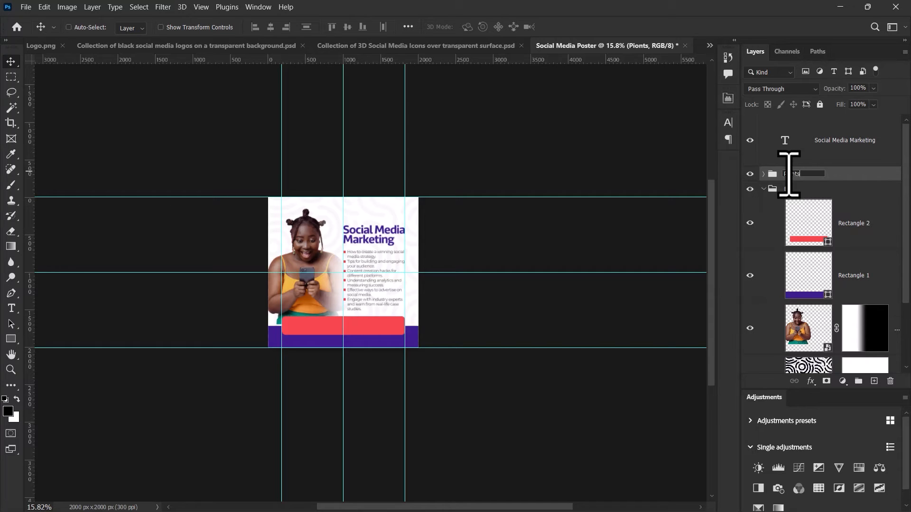
pyautogui.press('Return')
pyautogui.scroll(2, 465, 252)
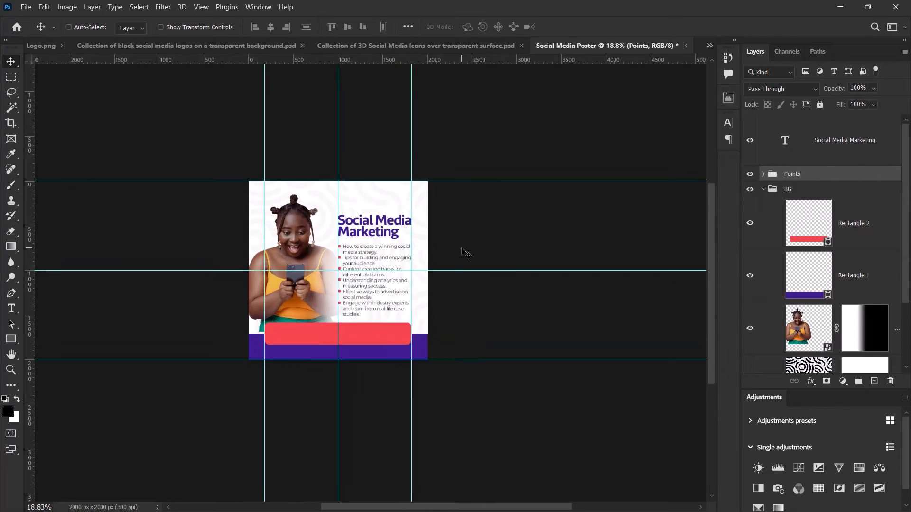
pyautogui.scroll(3, 463, 254)
pyautogui.scroll(-2, 392, 260)
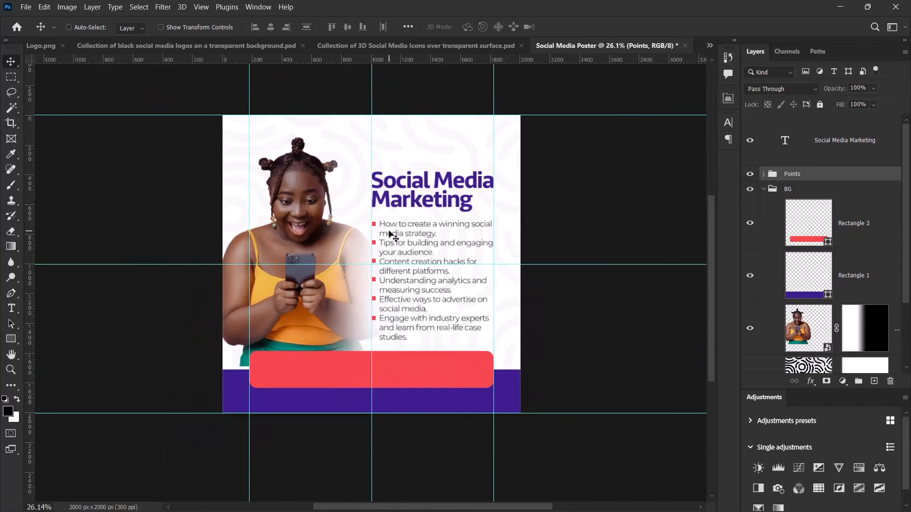
pyautogui.scroll(3, 403, 242)
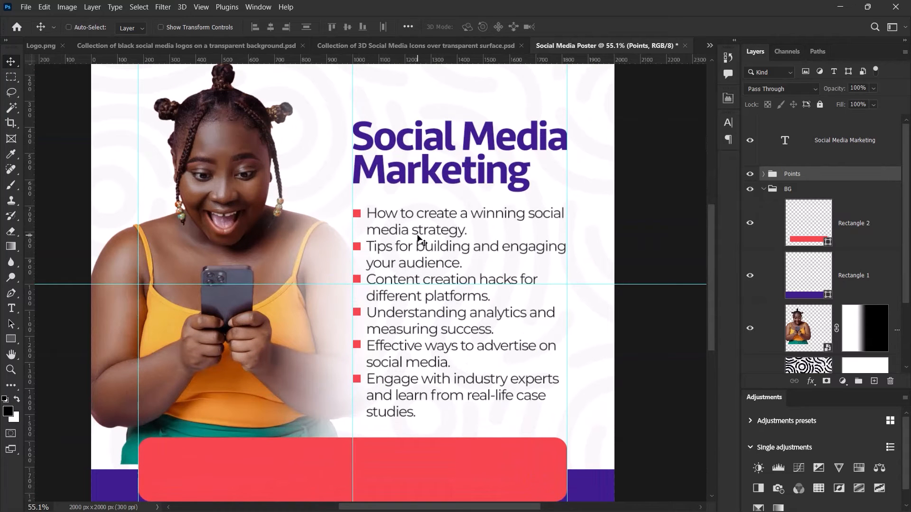
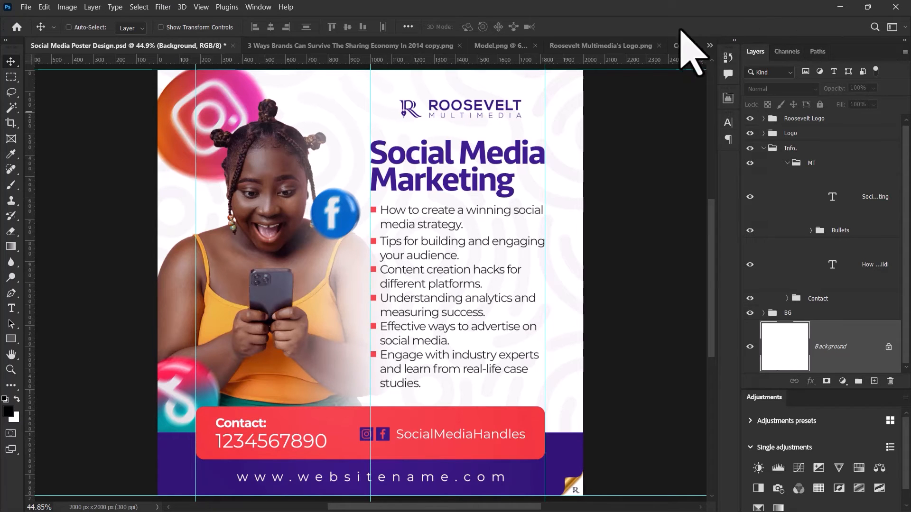
# Switch to the Social Media Poster document and place the Roosevelt Multimedia logo layer in a collapsed group named Logo
pyautogui.click(711, 45)
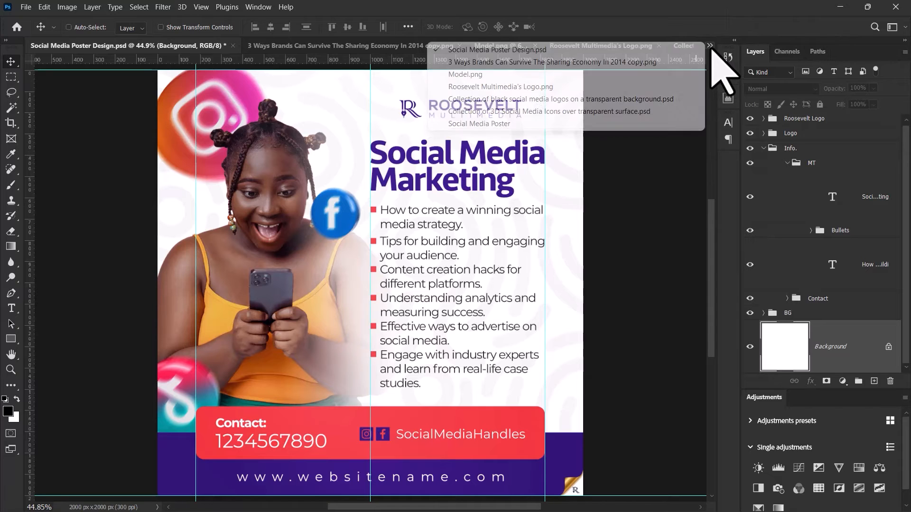
pyautogui.click(493, 125)
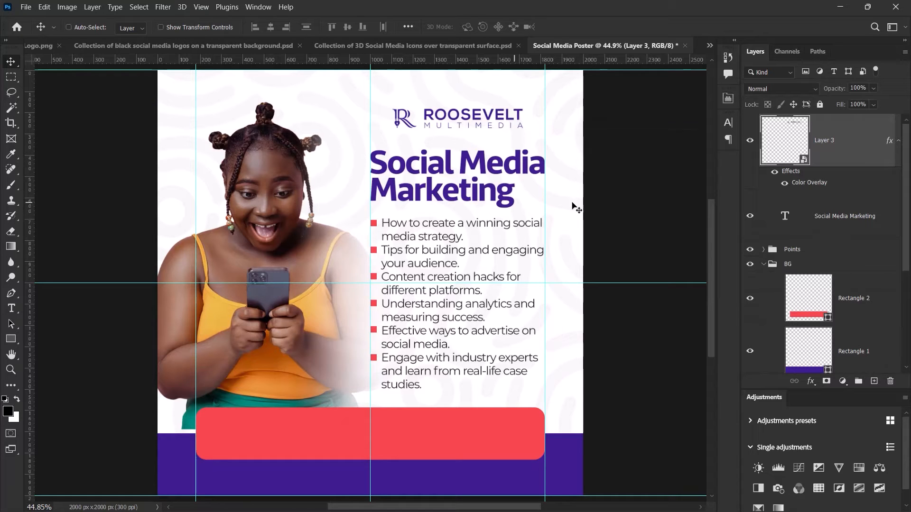
pyautogui.click(899, 141)
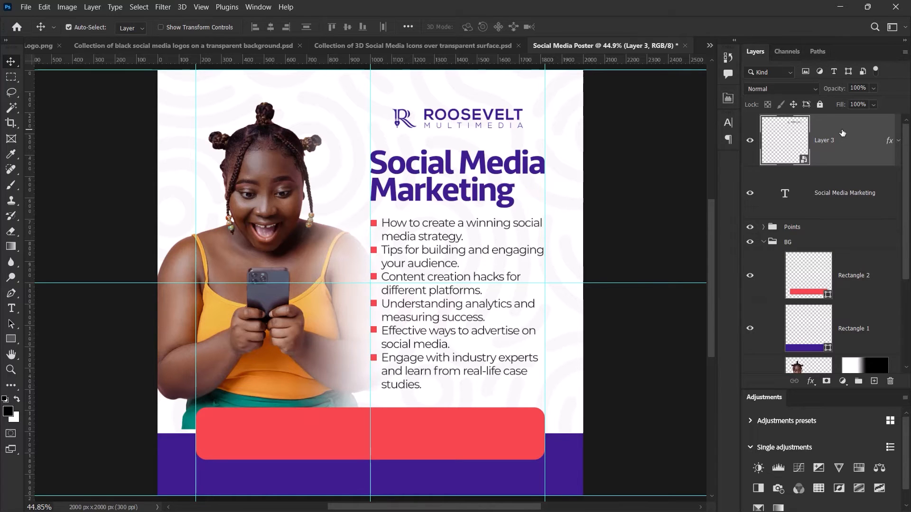
pyautogui.hotkey('ctrl', 'g')
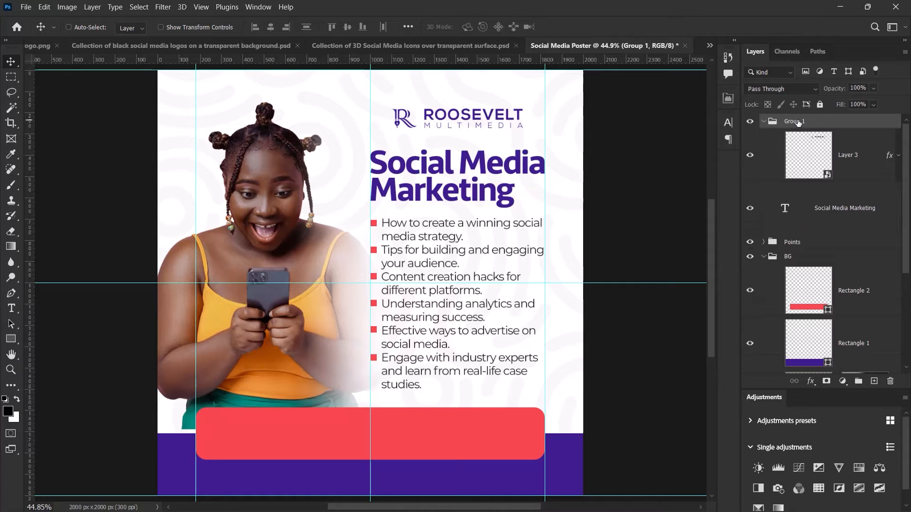
pyautogui.doubleClick(798, 122)
pyautogui.write('Logo')
pyautogui.click(763, 122)
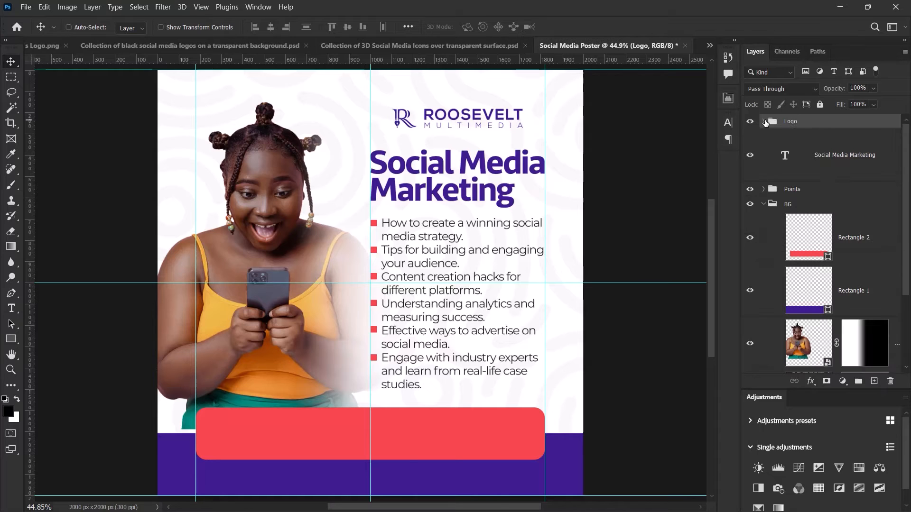
# Check the Logo group by hiding and showing it, and look through the heading layer and the Points and BG groups
pyautogui.click(750, 122)
pyautogui.click(749, 121)
pyautogui.click(749, 122)
pyautogui.click(749, 122)
pyautogui.click(836, 163)
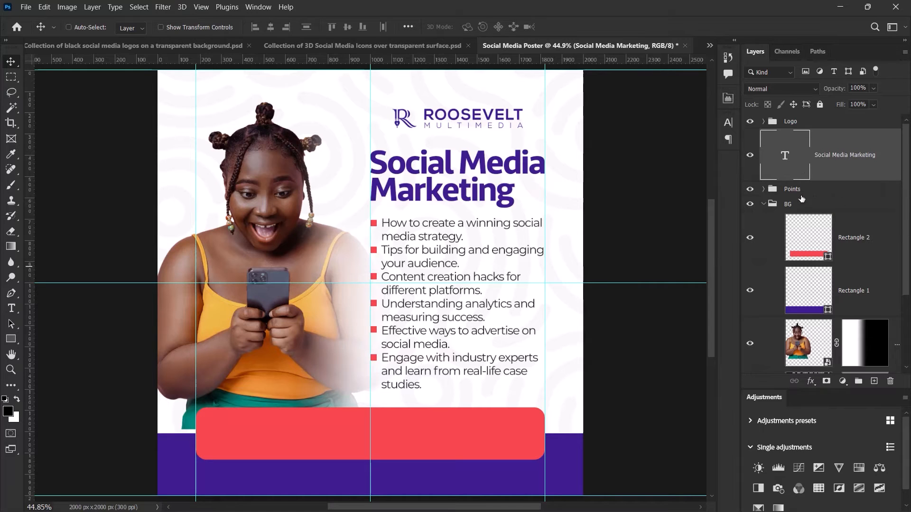
pyautogui.click(816, 190)
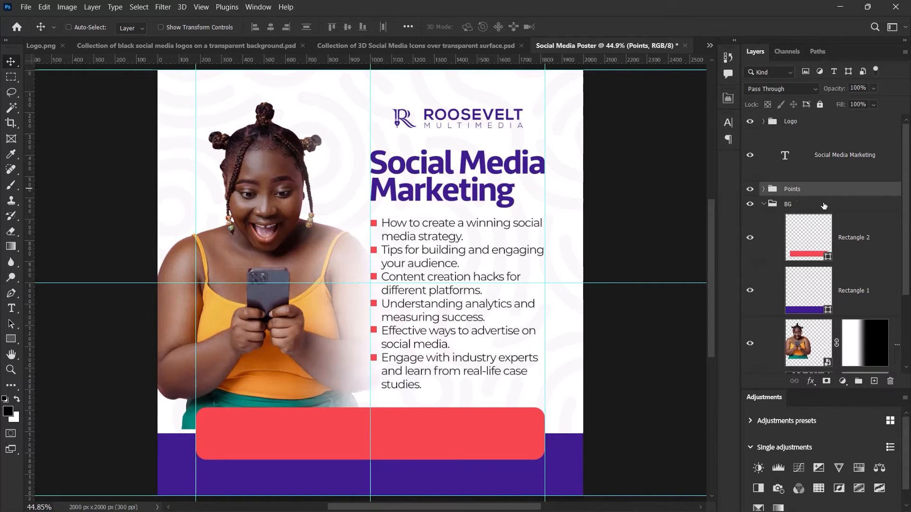
pyautogui.click(818, 208)
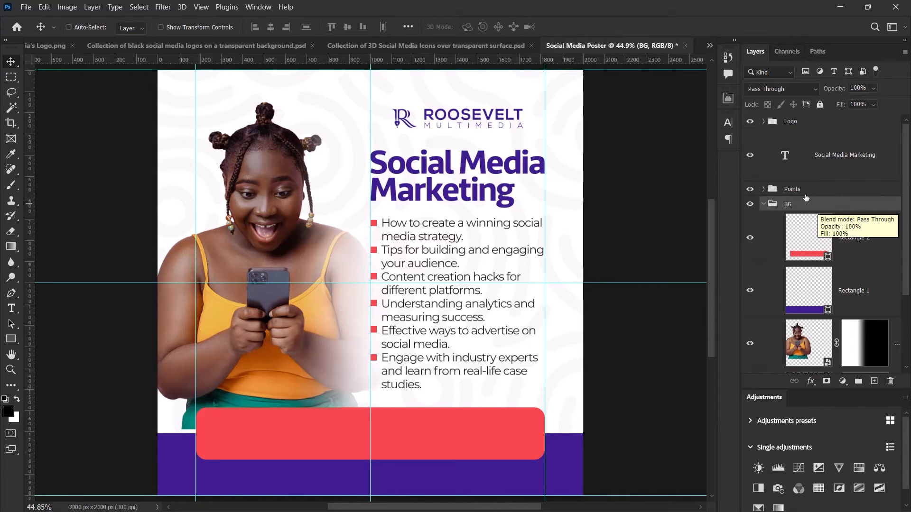
# Add a text layer on the red rounded box reading "Contact:" with the phone number on a second line
pyautogui.click(11, 308)
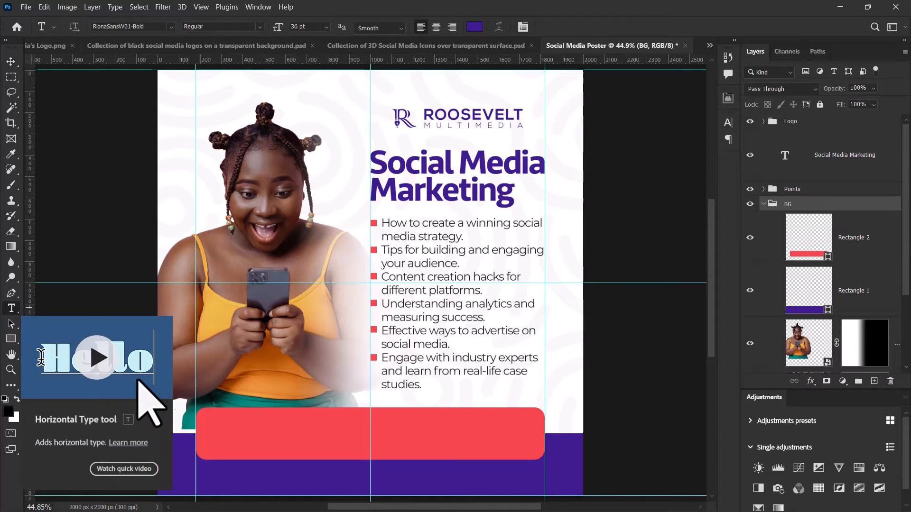
pyautogui.click(218, 427)
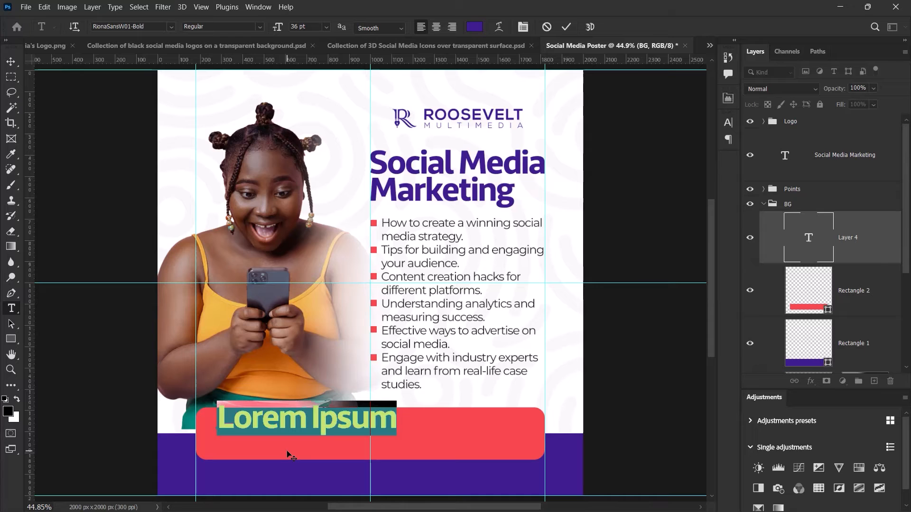
pyautogui.click(547, 28)
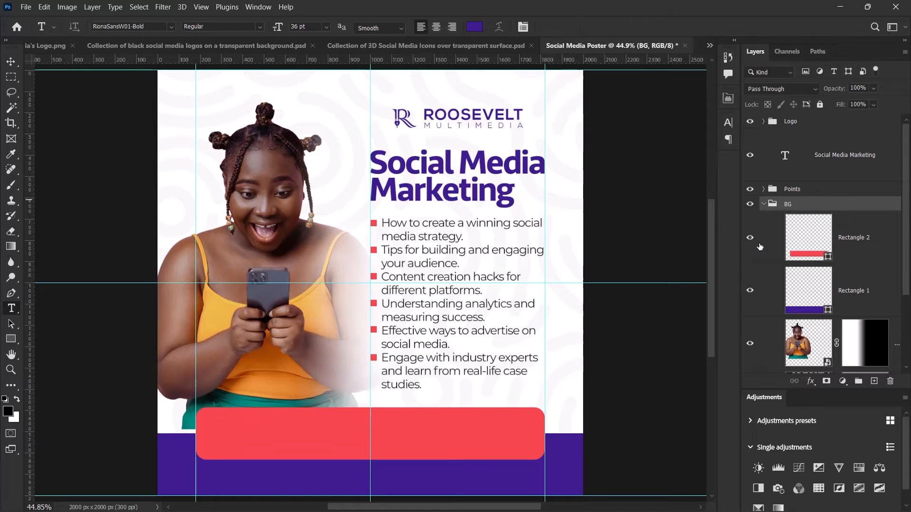
pyautogui.click(211, 422)
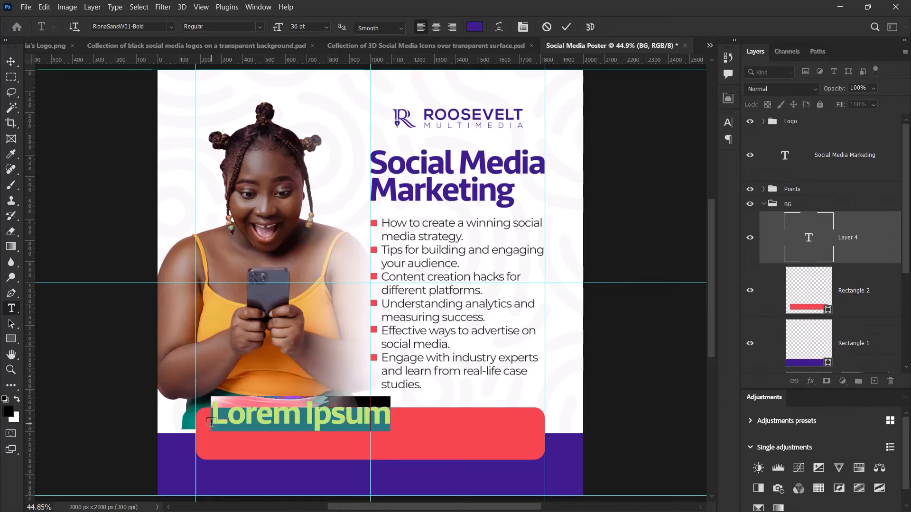
pyautogui.write('Contact:')
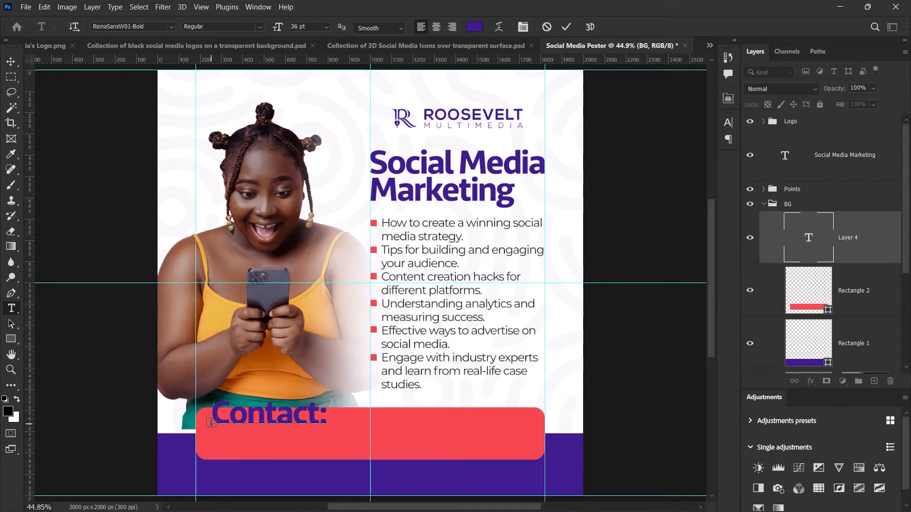
pyautogui.write('1234')
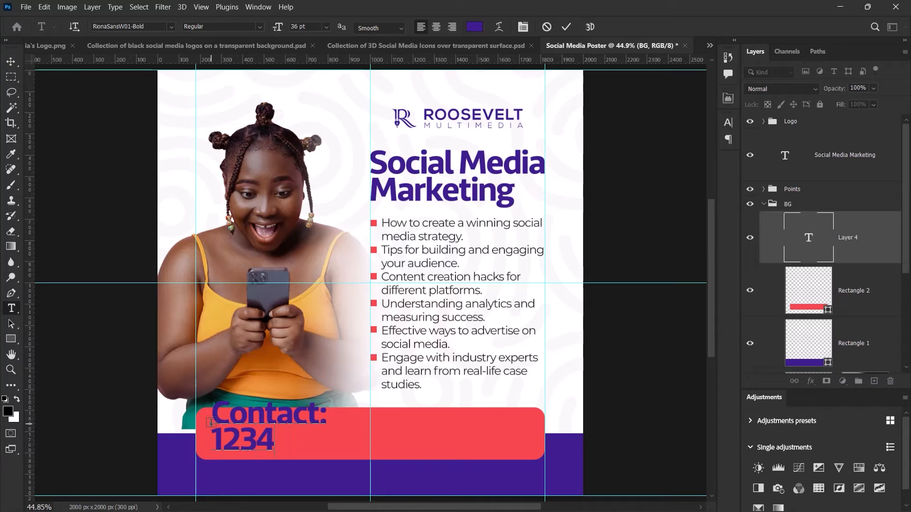
pyautogui.write('56789')
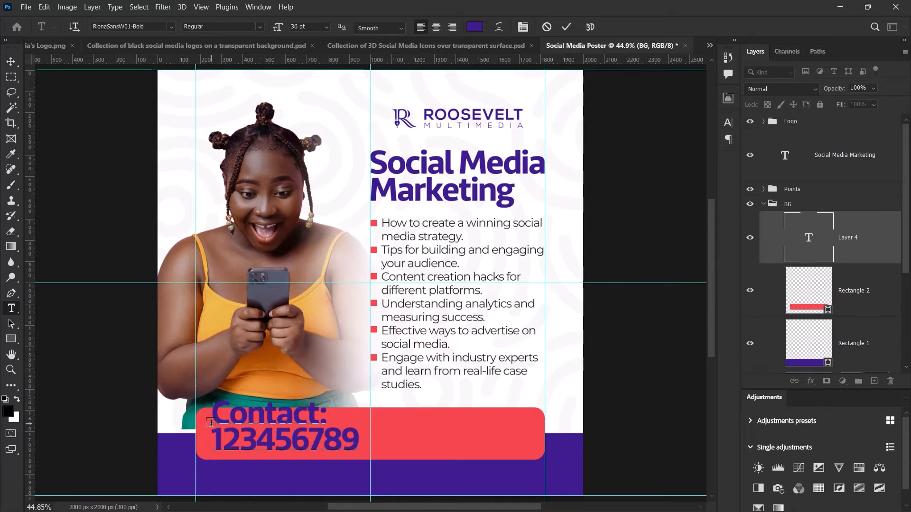
pyautogui.write('0')
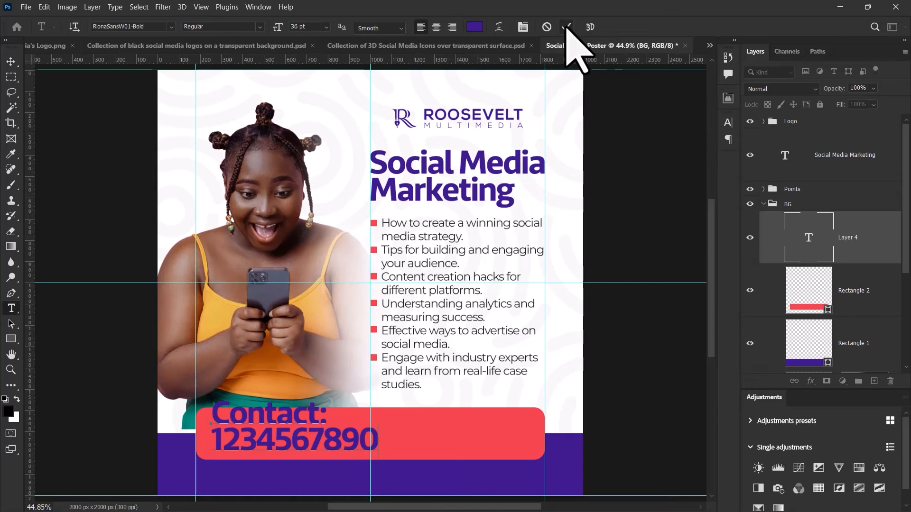
# Move the contact text layer out of the BG group to just below the Points group, and collapse BG
pyautogui.click(853, 235)
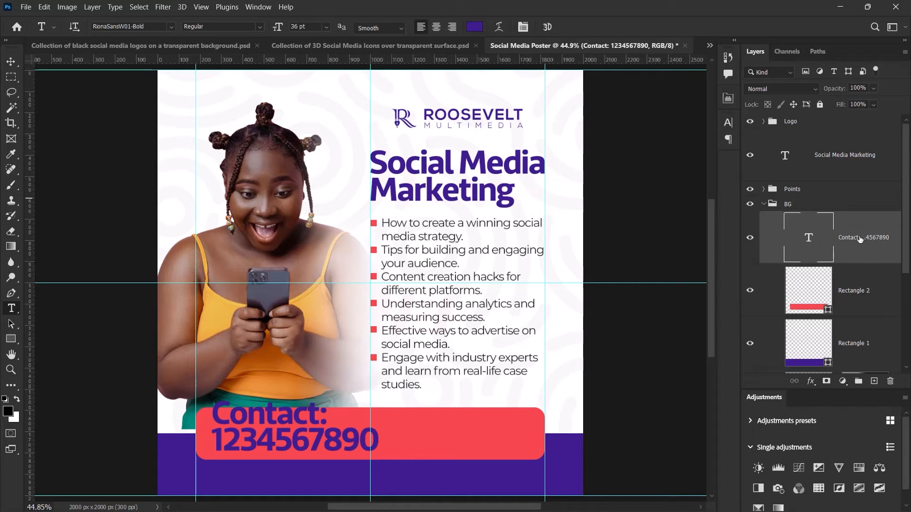
pyautogui.moveTo(857, 255); pyautogui.dragTo(839, 196)
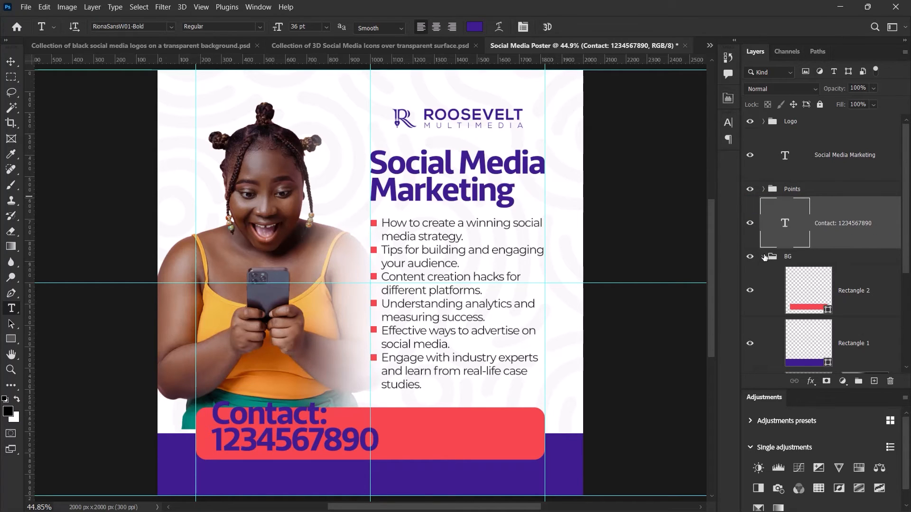
pyautogui.click(763, 257)
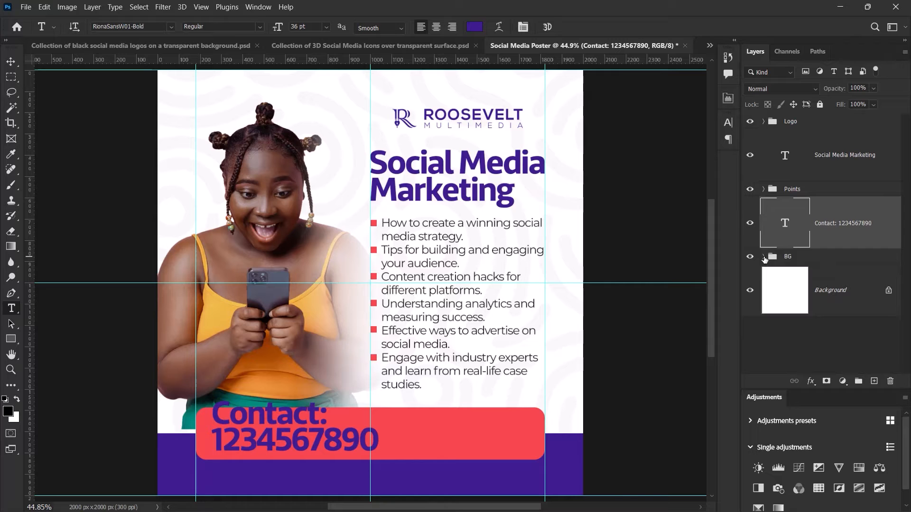
# Change the contact text's font to Montserrat Regular
pyautogui.scroll(5, 299, 455)
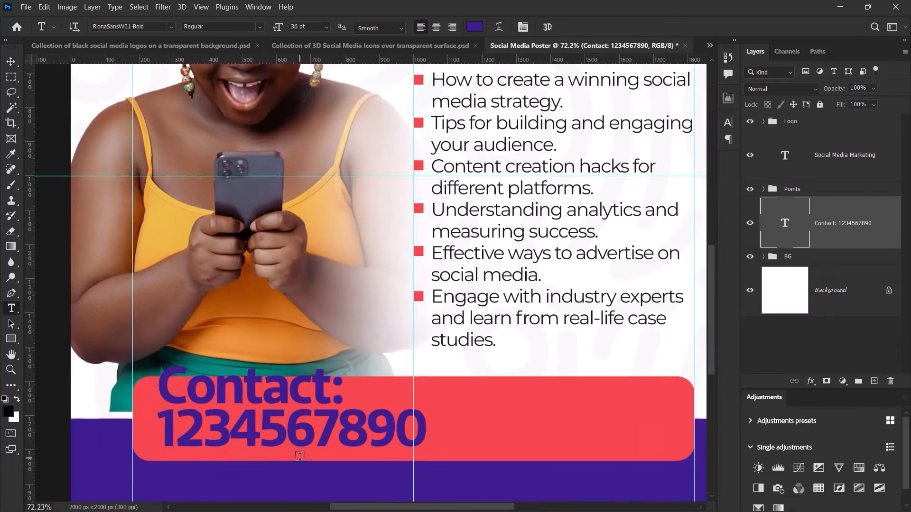
pyautogui.scroll(-5, 268, 418)
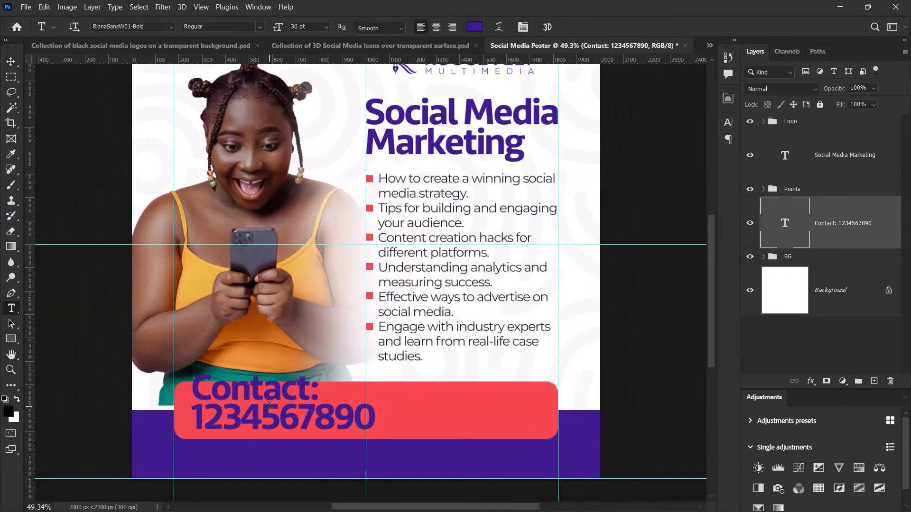
pyautogui.click(10, 62)
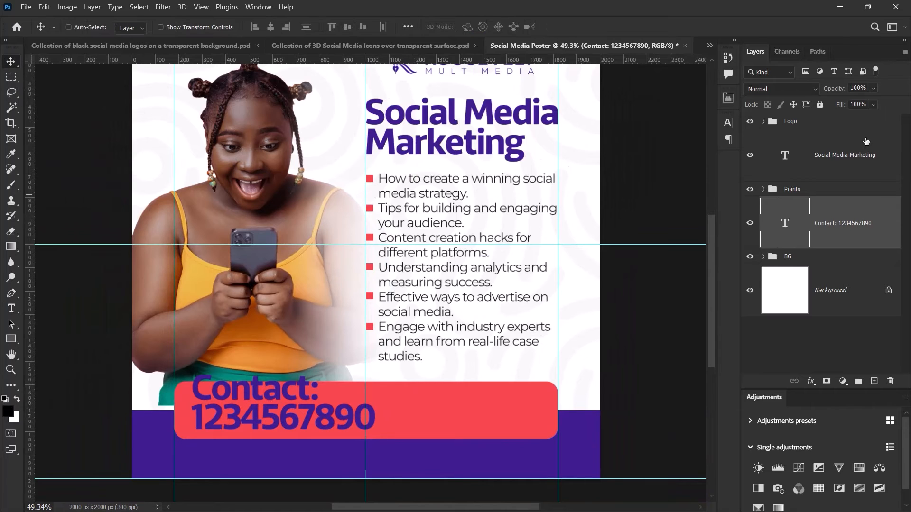
pyautogui.click(728, 123)
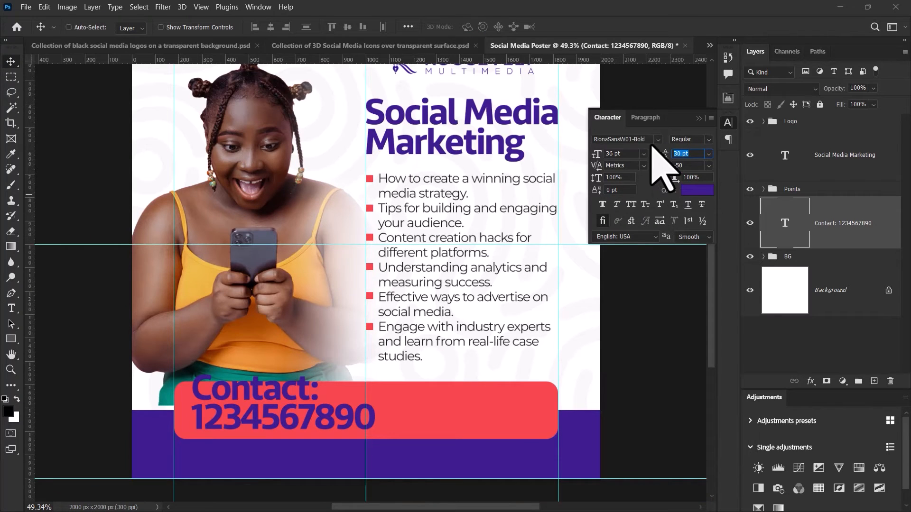
pyautogui.click(647, 140)
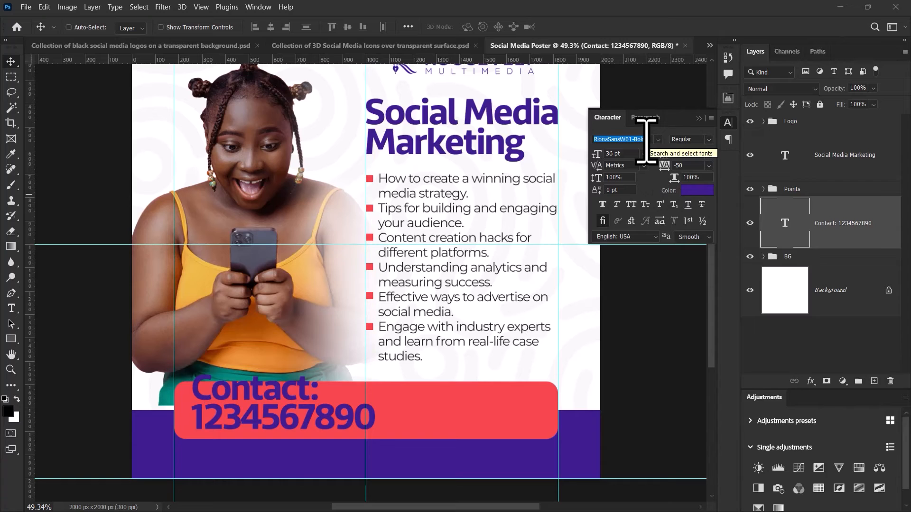
pyautogui.write('mot')
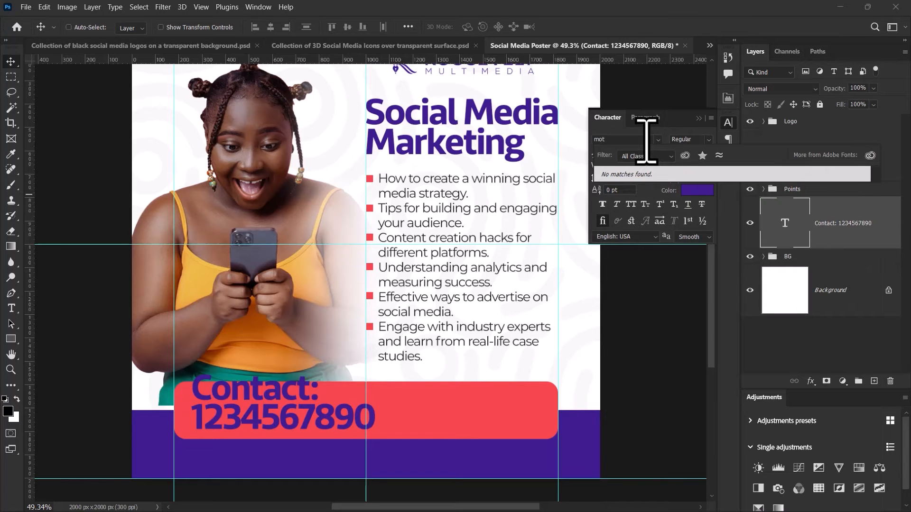
pyautogui.press('BackSpace')
pyautogui.write('ntserrat')
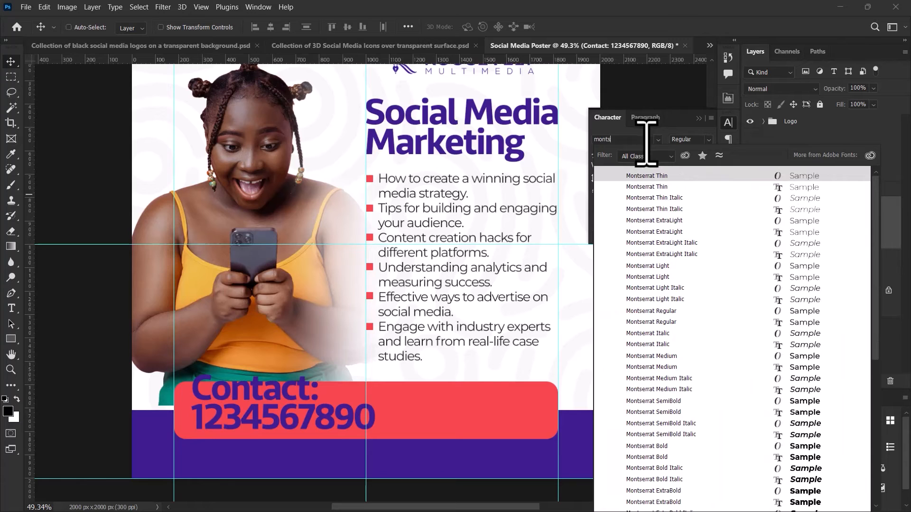
pyautogui.click(657, 313)
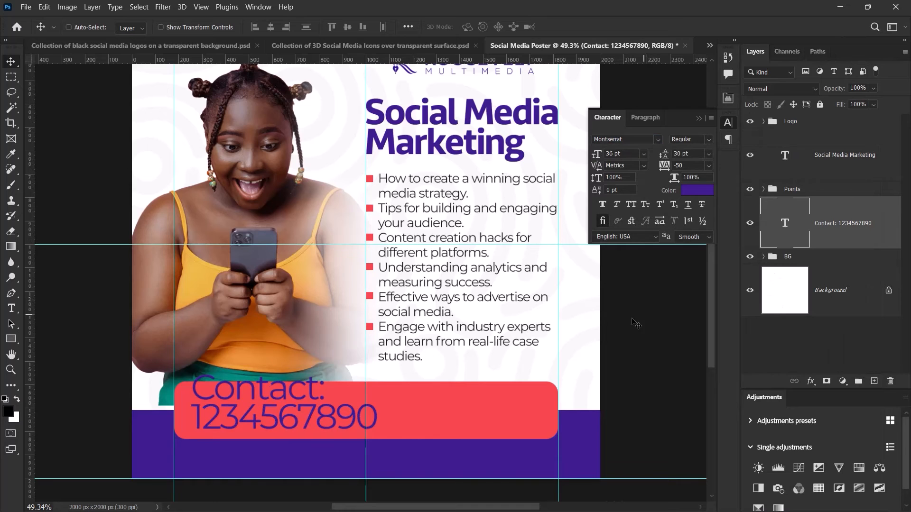
# Set only the "Contact:" line of the contact text to Montserrat Bold
pyautogui.scroll(-3, 287, 398)
pyautogui.scroll(7, 288, 397)
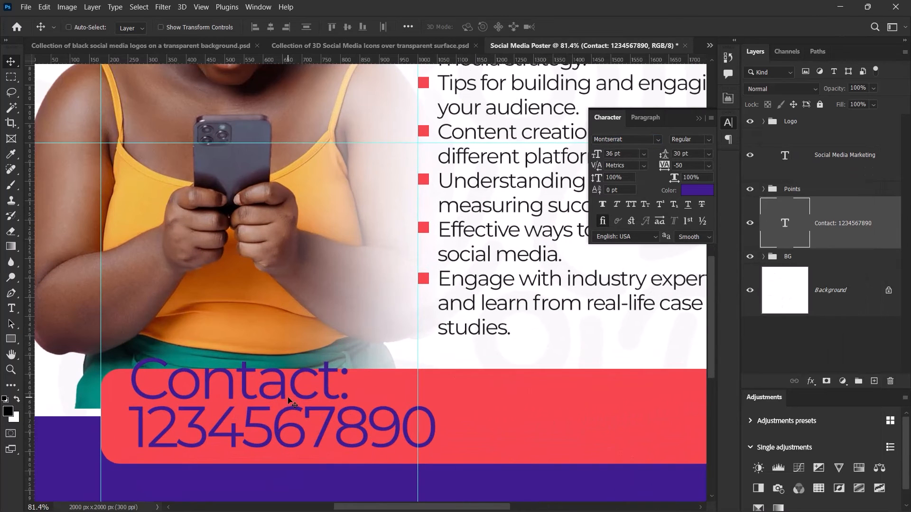
pyautogui.doubleClick(313, 392)
pyautogui.moveTo(346, 384); pyautogui.dragTo(138, 367)
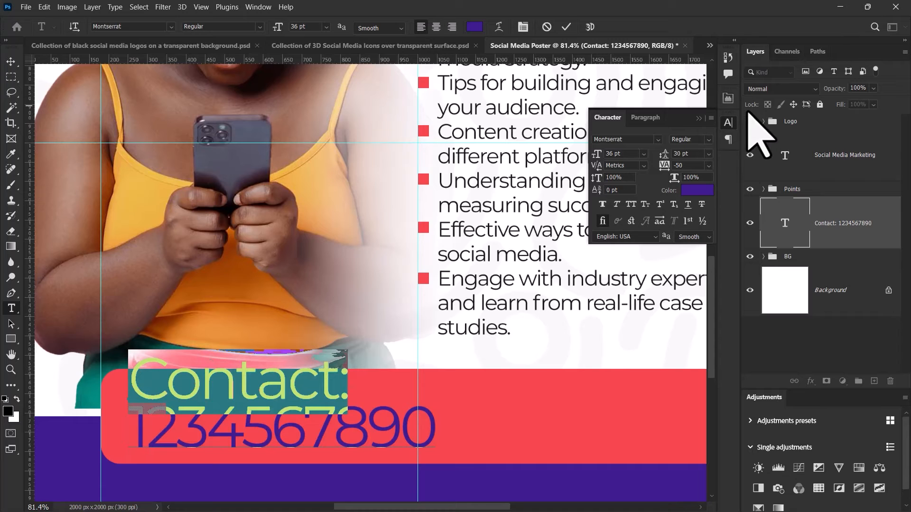
pyautogui.click(709, 140)
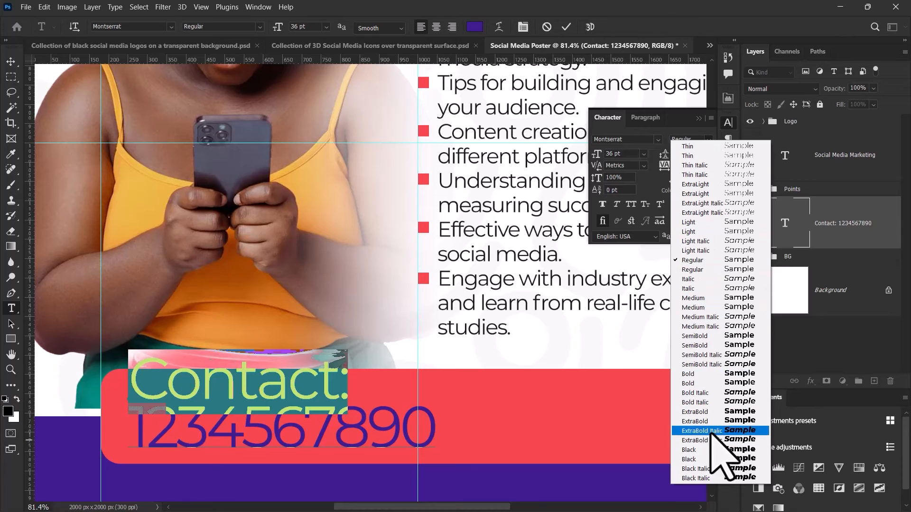
pyautogui.click(701, 374)
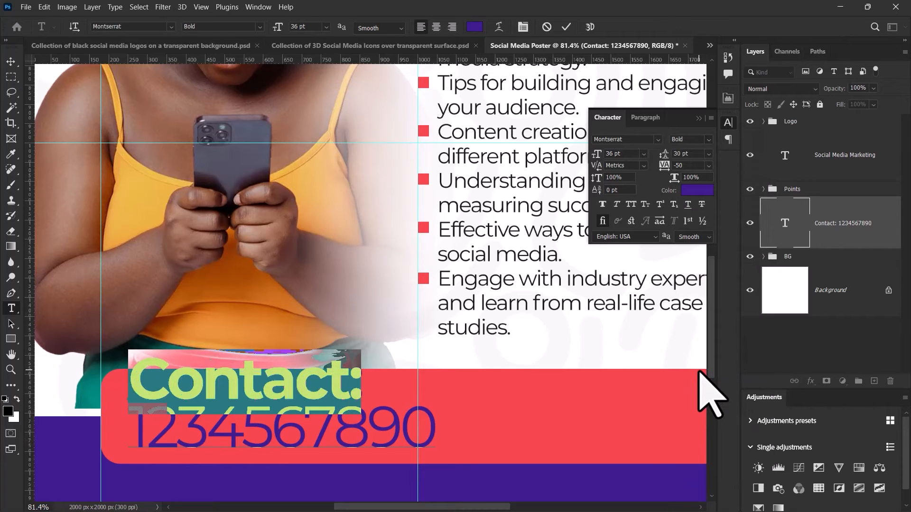
pyautogui.click(567, 27)
# Reduce the contact text's font size to 23 pt and set its leading to Auto
pyautogui.press('v')
pyautogui.moveTo(597, 154)
pyautogui.mouseDown()
pyautogui.moveTo(576, 155)
pyautogui.moveTo(588, 158)
pyautogui.mouseUp()
pyautogui.press('Return')
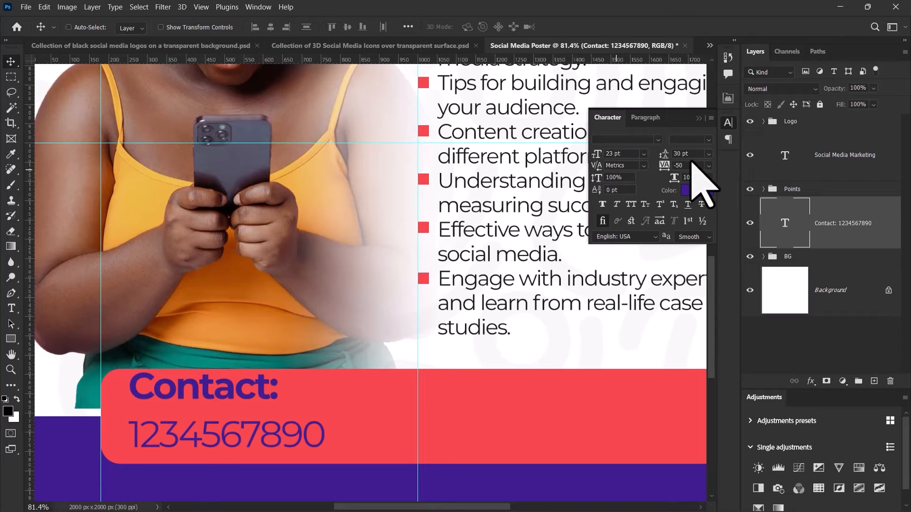
pyautogui.click(709, 155)
pyautogui.click(705, 162)
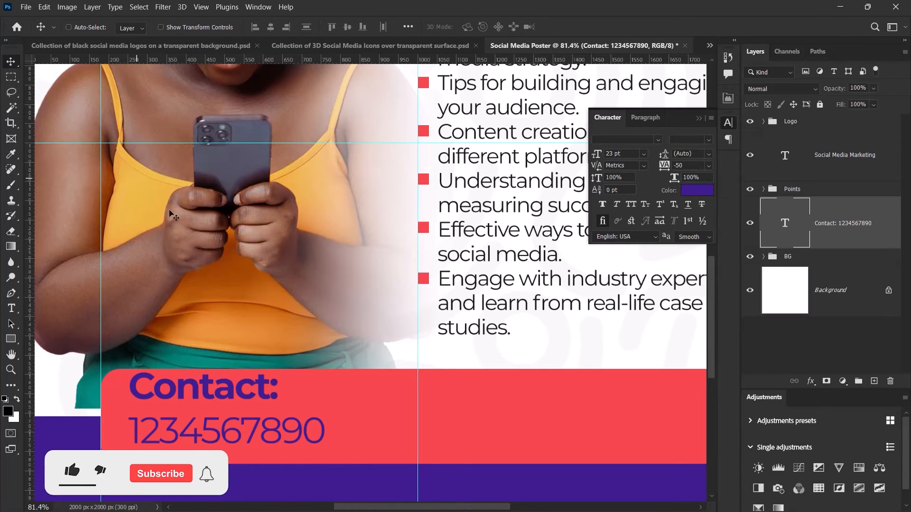
# Position the contact text within the red bar and scale it down proportionally to about 84%
pyautogui.scroll(-5, 280, 351)
pyautogui.scroll(5, 280, 351)
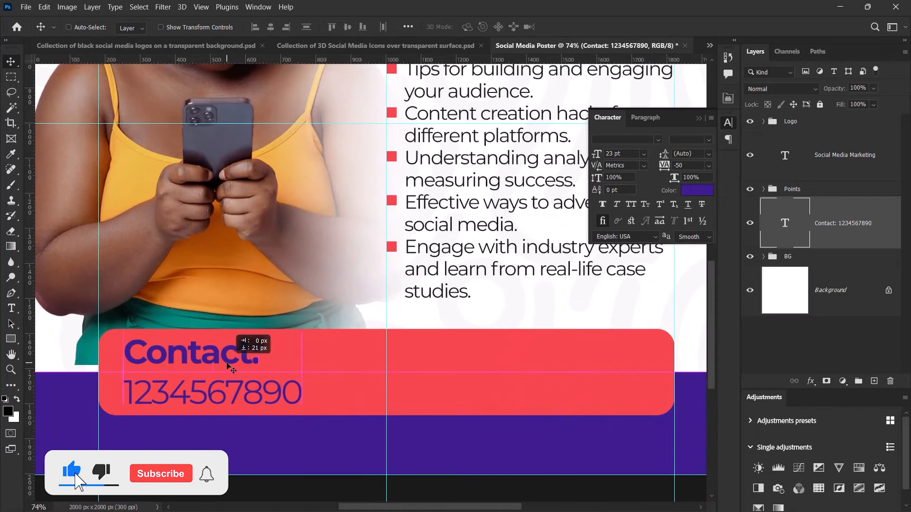
pyautogui.hotkey('ctrl', 't')
pyautogui.moveTo(300, 335); pyautogui.dragTo(288, 340)
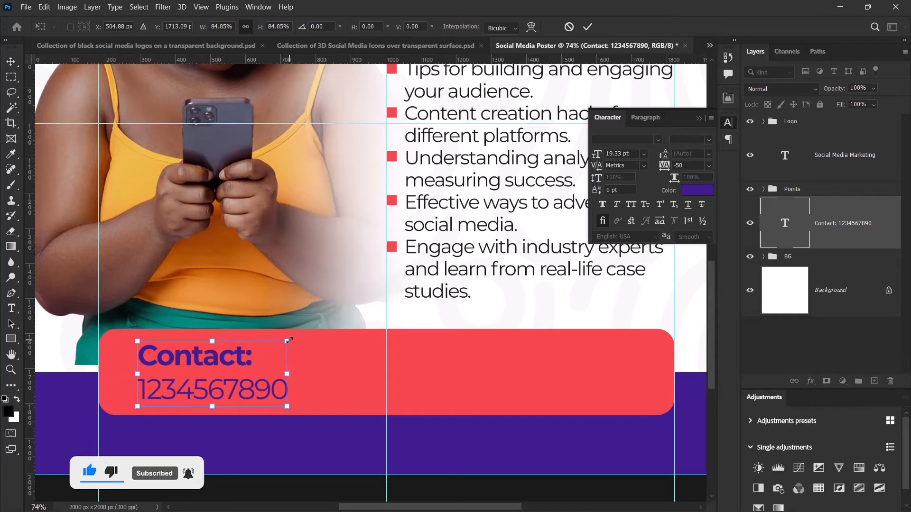
pyautogui.click(588, 27)
# Change the contact text's color to white
pyautogui.click(702, 192)
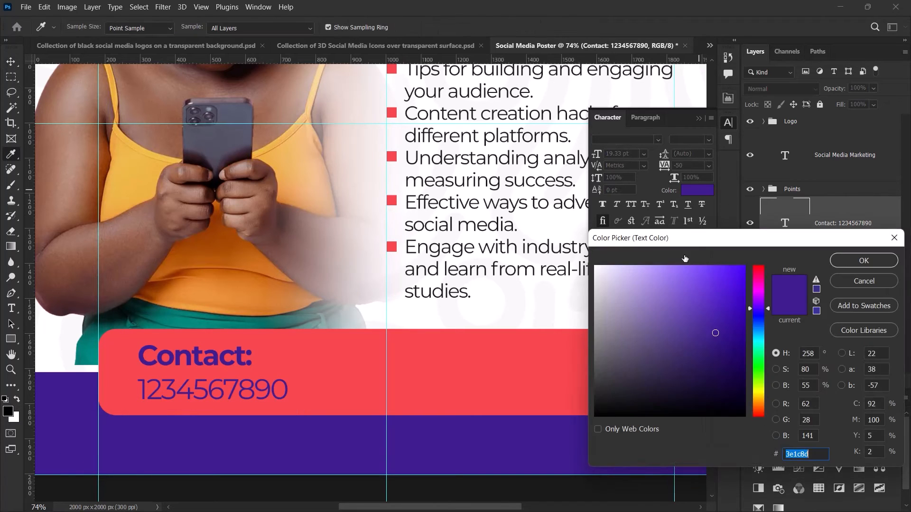
pyautogui.click(595, 267)
pyautogui.click(862, 262)
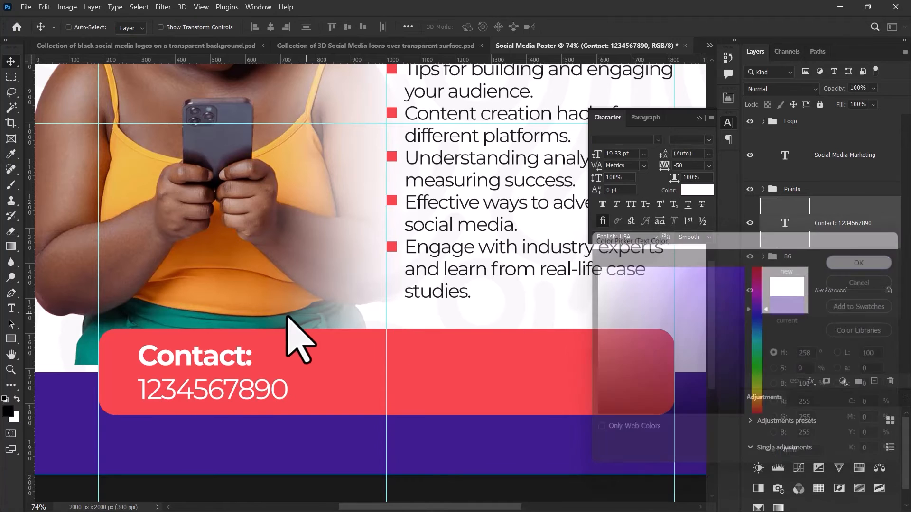
pyautogui.press('v')
# Tighten the line spacing of the contact text by setting its leading to 20 pt
pyautogui.scroll(5, 216, 392)
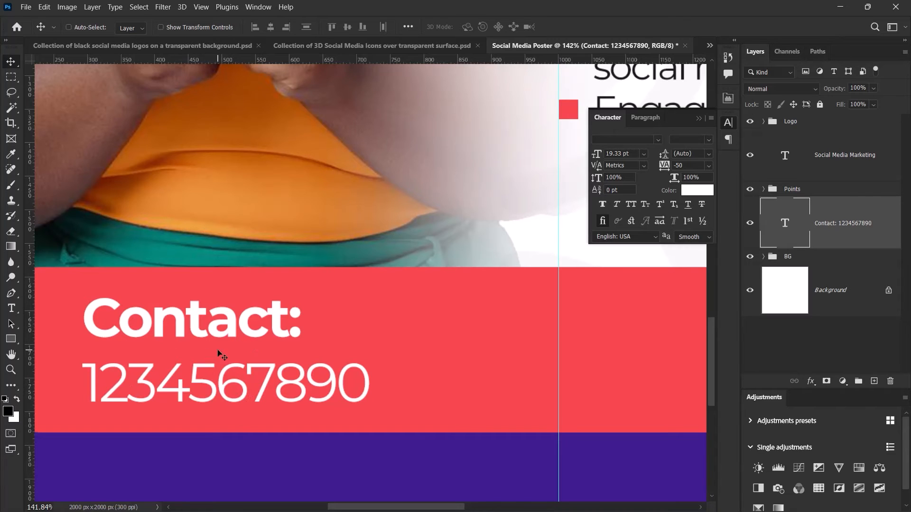
pyautogui.moveTo(668, 154); pyautogui.dragTo(663, 153)
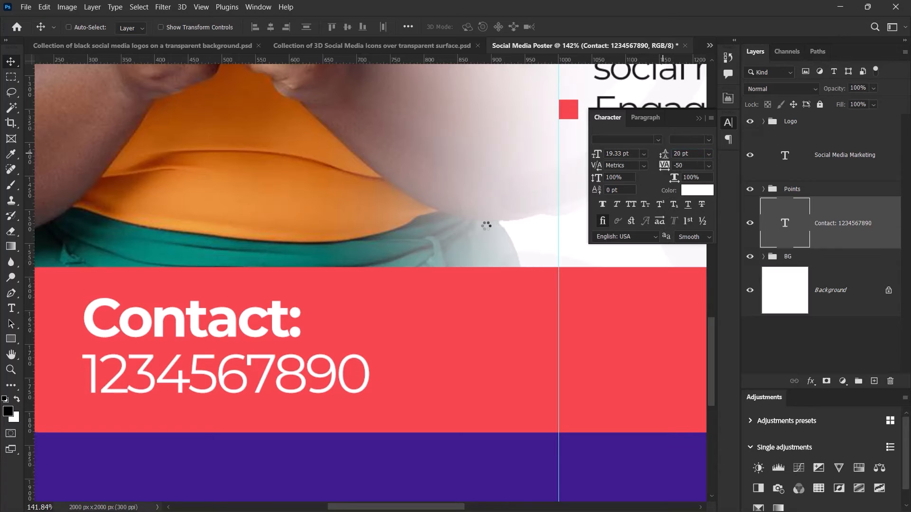
pyautogui.scroll(-6, 466, 243)
pyautogui.scroll(4, 397, 283)
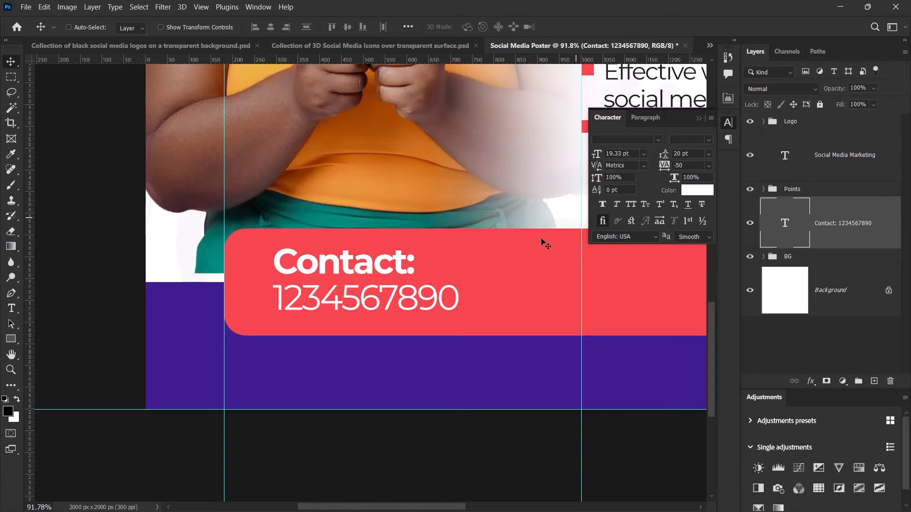
# Set the tracking of only the phone number line in the contact text to 10
pyautogui.scroll(3, 334, 307)
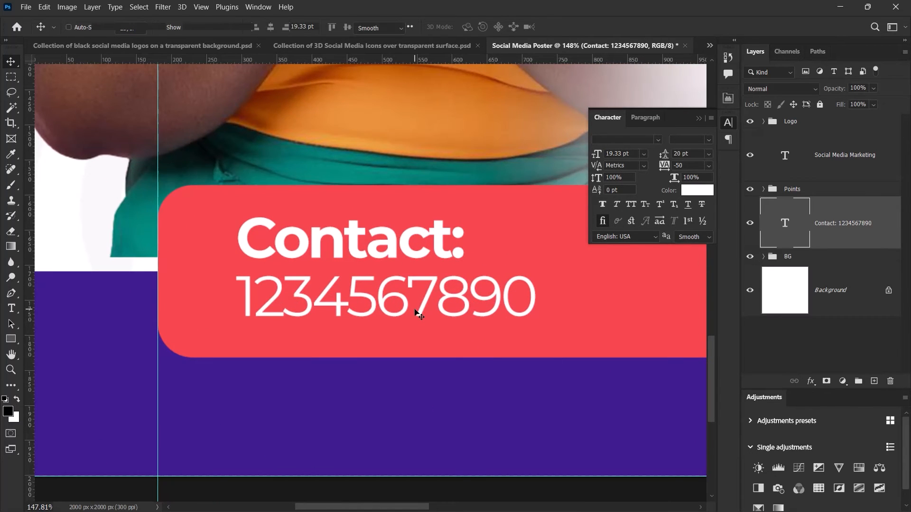
pyautogui.doubleClick(417, 313)
pyautogui.moveTo(245, 291); pyautogui.dragTo(555, 300)
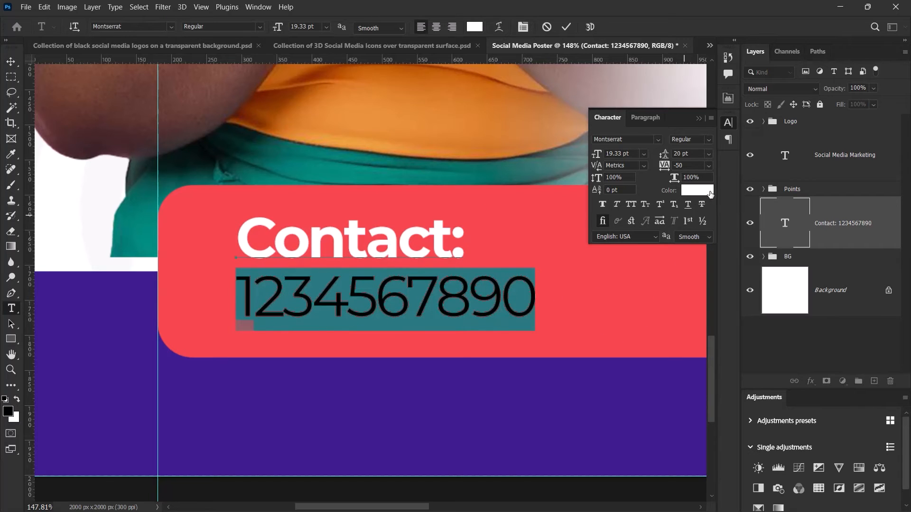
pyautogui.click(708, 166)
pyautogui.click(696, 269)
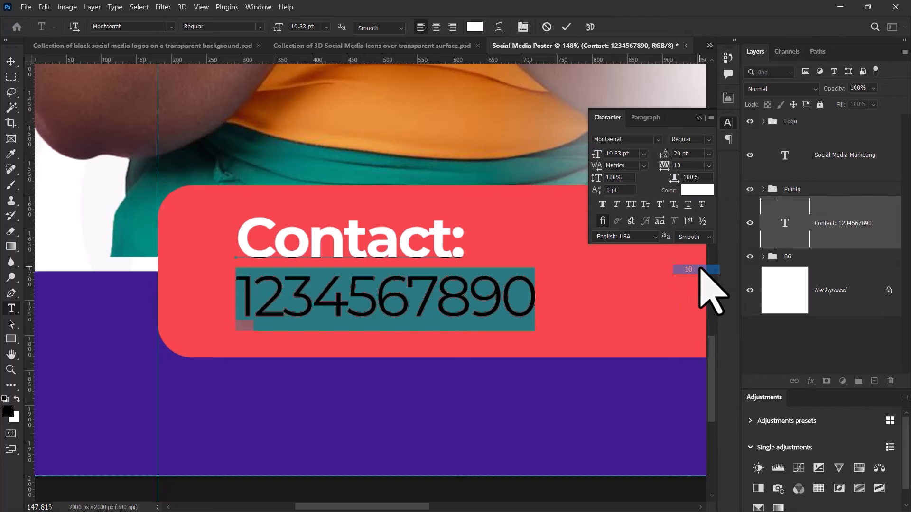
pyautogui.click(566, 27)
pyautogui.click(10, 61)
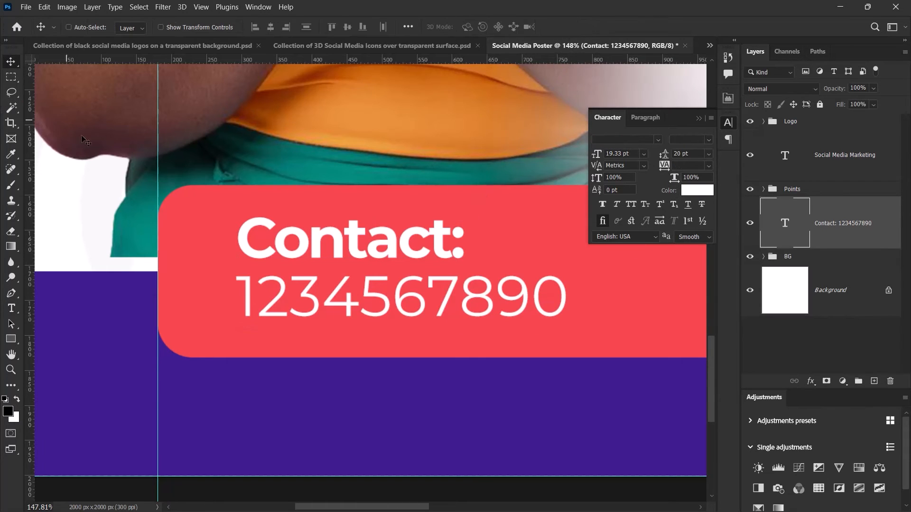
# Scale the contact text down to about 18.1 pt and nudge it into place in the red bar
pyautogui.scroll(-6, 175, 232)
pyautogui.scroll(5, 182, 223)
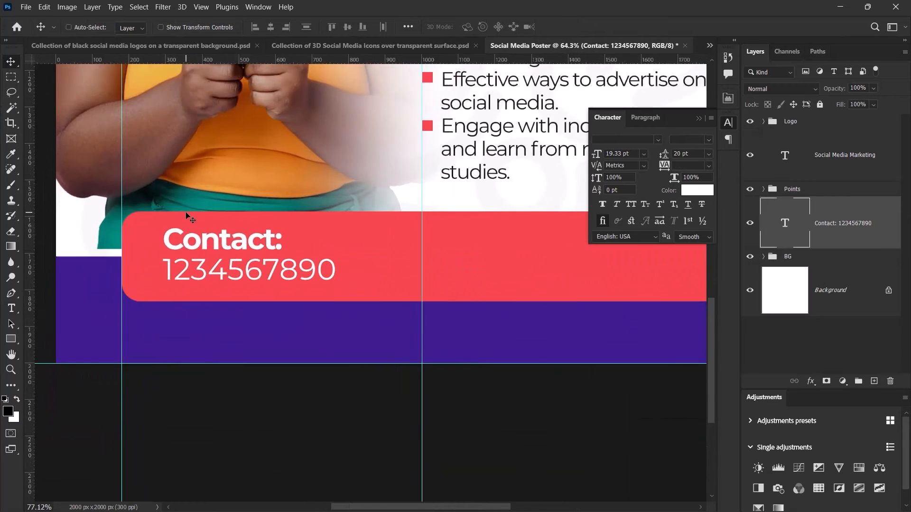
pyautogui.hotkey('ctrl', 't')
pyautogui.moveTo(352, 225); pyautogui.dragTo(341, 228)
pyautogui.click(587, 26)
pyautogui.moveTo(237, 259); pyautogui.dragTo(238, 257)
pyautogui.scroll(-5, 238, 257)
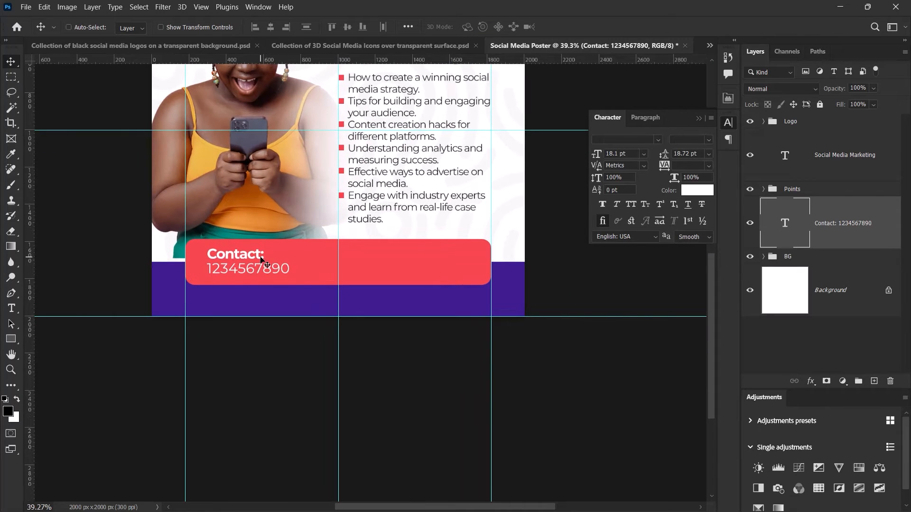
pyautogui.scroll(-4, 260, 257)
pyautogui.scroll(3, 262, 256)
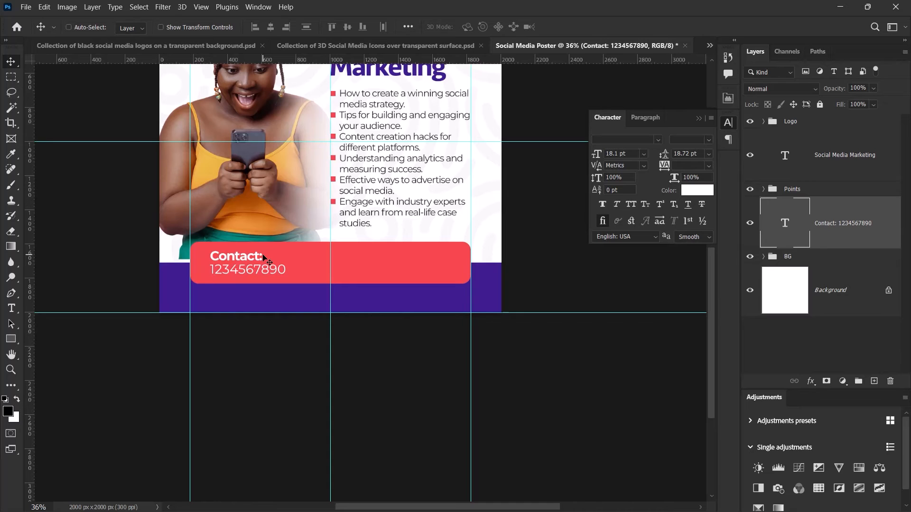
pyautogui.hotkey('ctrl', '0')
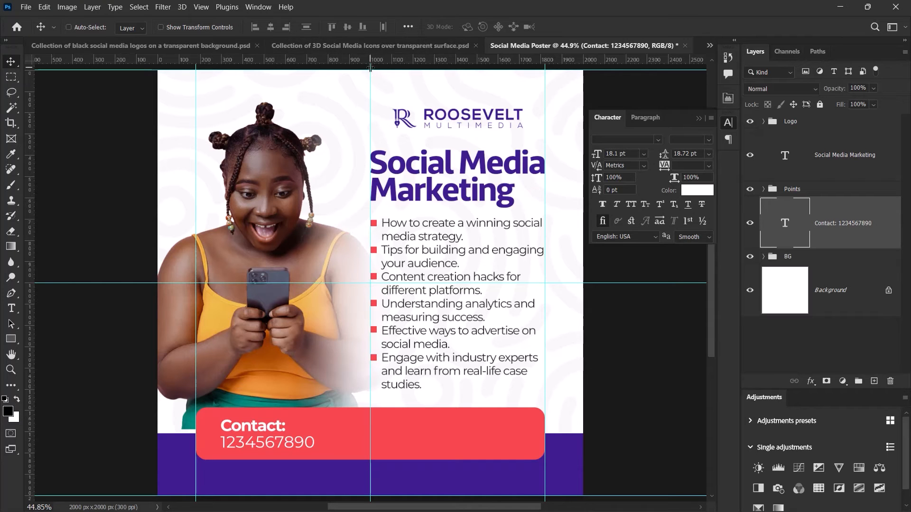
# In the black social media logos document, convert the solid square Instagram icon's layer to a smart object
pyautogui.click(147, 46)
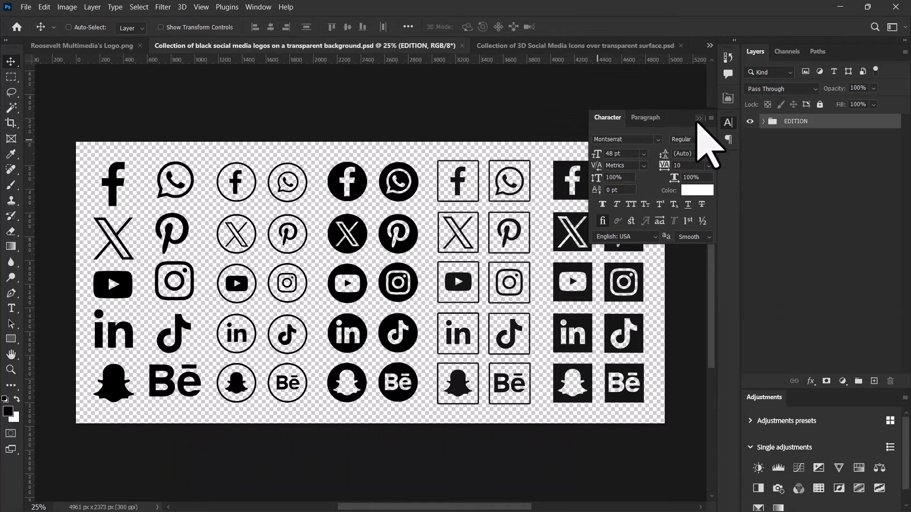
pyautogui.click(728, 122)
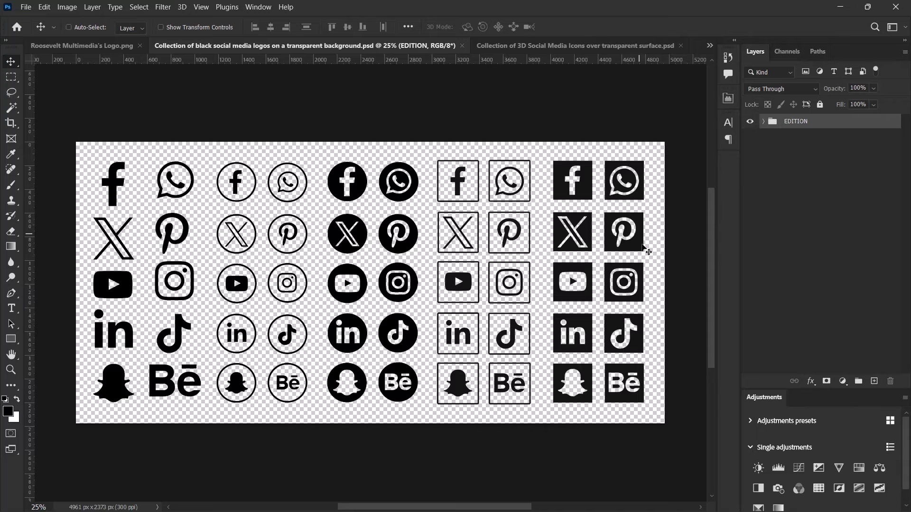
pyautogui.press('ctrl')
pyautogui.keyDown('ctrl'); pyautogui.click(611, 274); pyautogui.keyUp('ctrl')
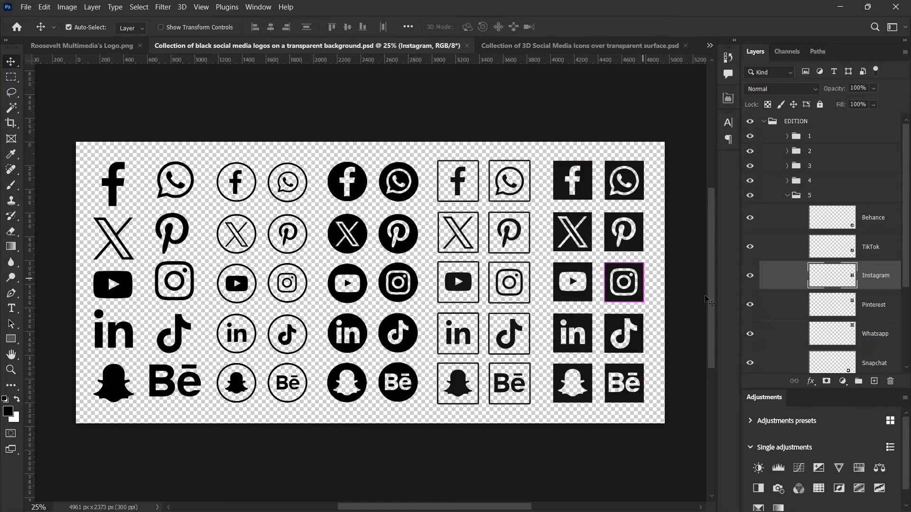
pyautogui.rightClick(878, 275)
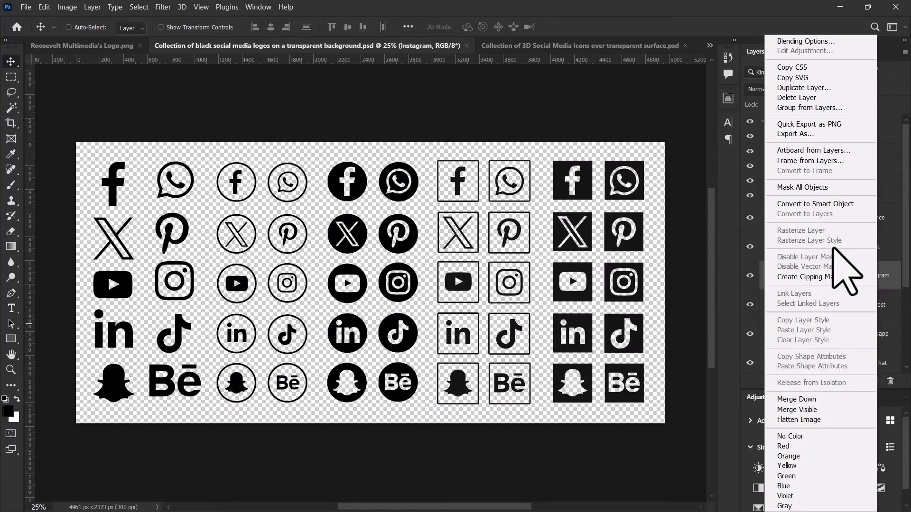
pyautogui.click(815, 203)
# Convert the solid square Facebook icon's layer to a smart object
pyautogui.keyDown('ctrl'); pyautogui.click(590, 189); pyautogui.keyUp('ctrl')
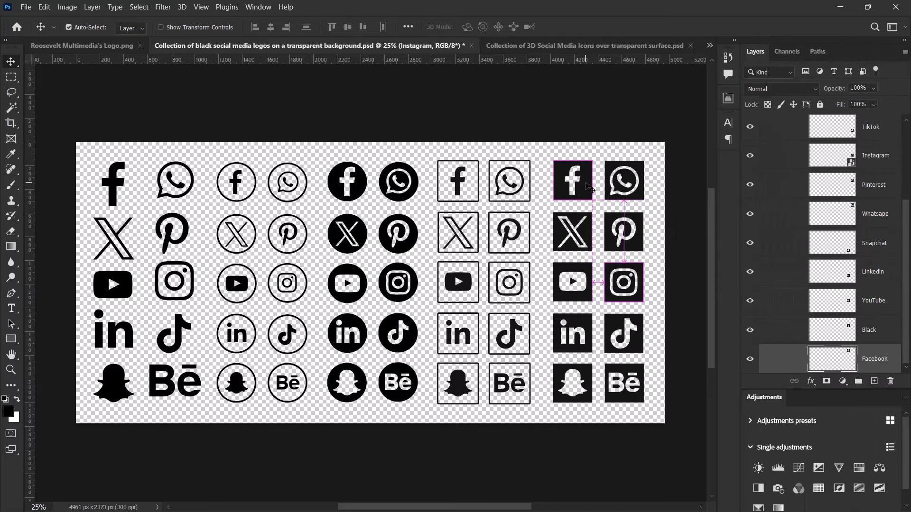
pyautogui.rightClick(872, 359)
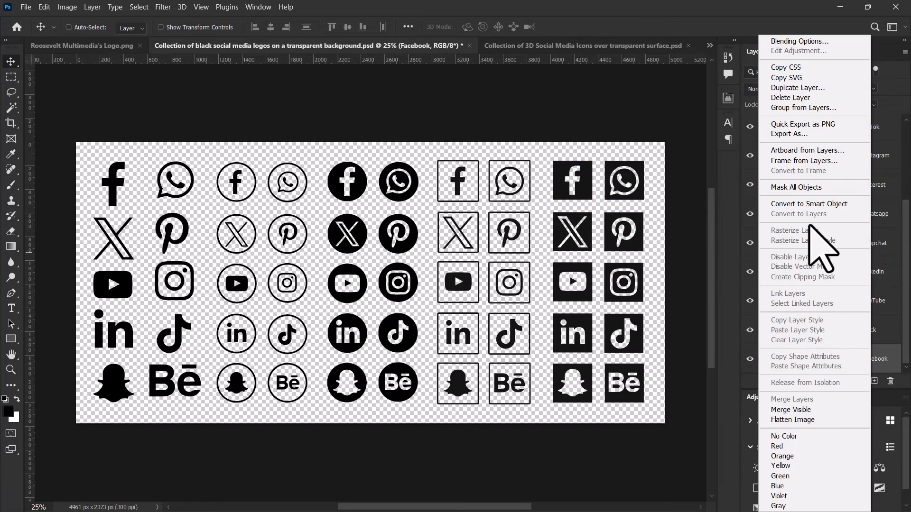
pyautogui.click(818, 208)
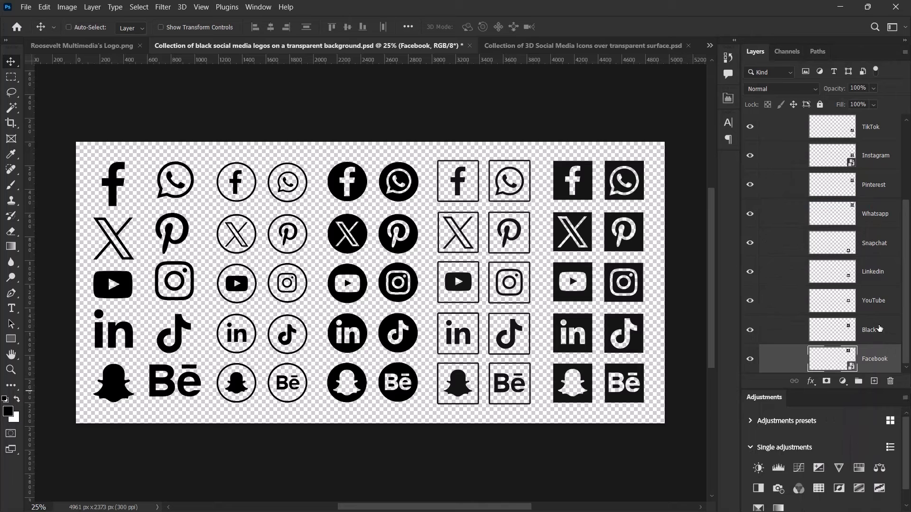
# Copy the Instagram and Facebook smart objects together and paste them into the Social Media Poster document above the contact text
pyautogui.moveTo(907, 314); pyautogui.dragTo(908, 286)
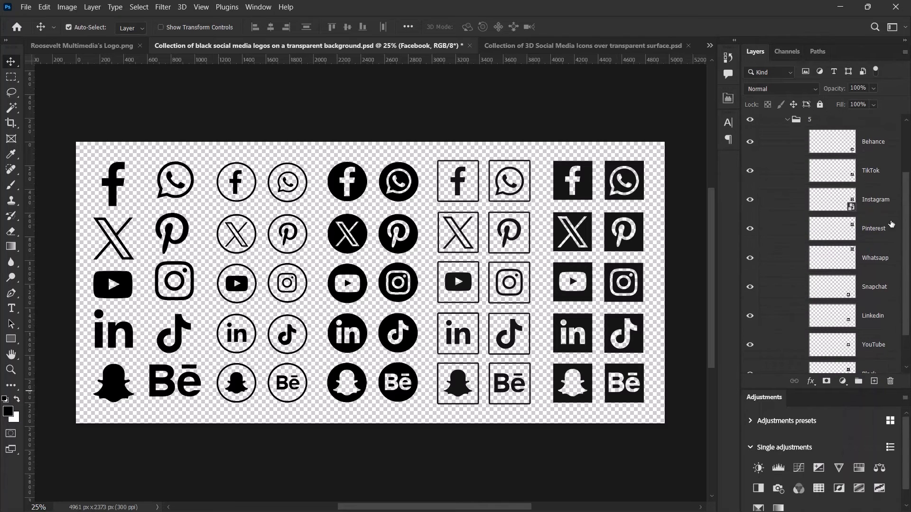
pyautogui.keyDown('ctrl'); pyautogui.click(887, 209); pyautogui.keyUp('ctrl')
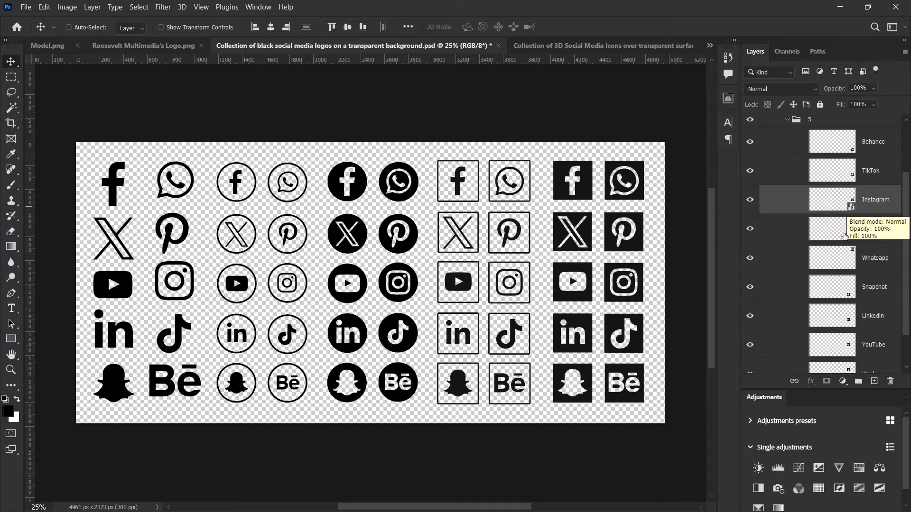
pyautogui.rightClick(878, 203)
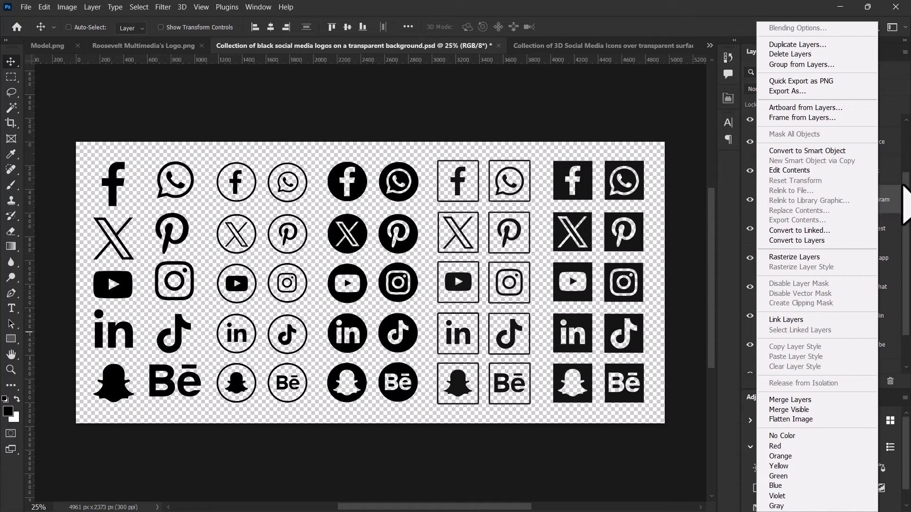
pyautogui.click(751, 2)
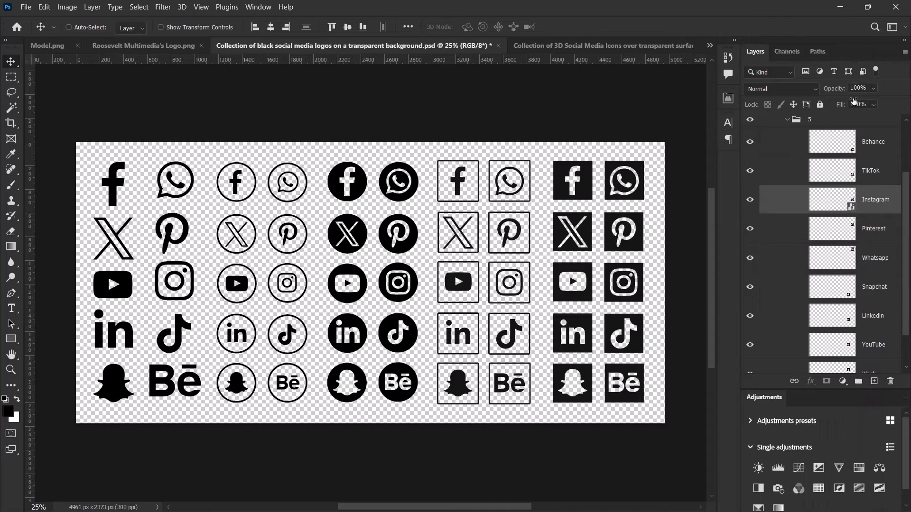
pyautogui.press('ctrl')
pyautogui.click(709, 45)
pyautogui.click(459, 124)
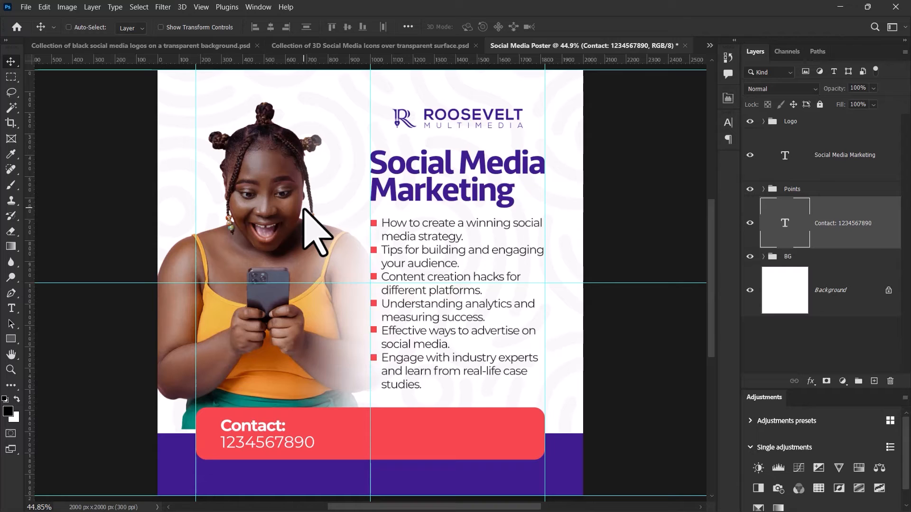
pyautogui.hotkey('ctrl', 'v')
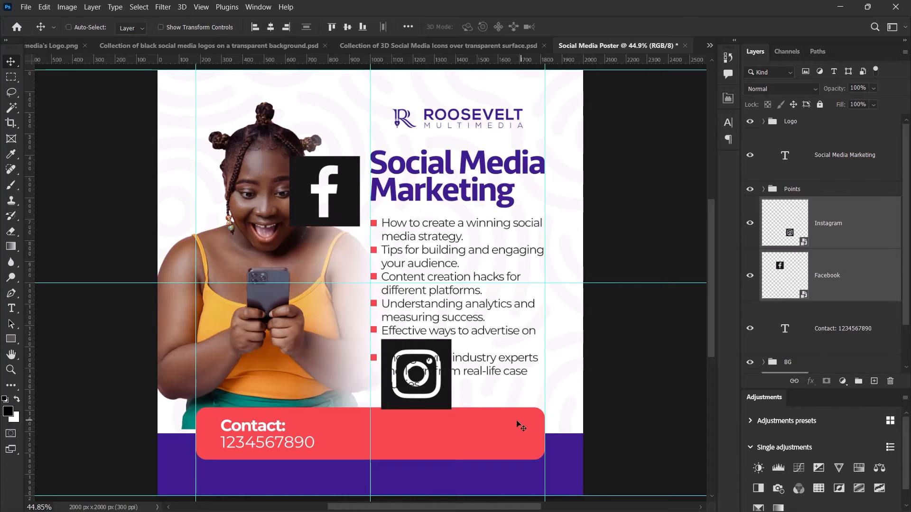
# Align the Instagram and Facebook icons by their horizontal and vertical centers, and move them straight down onto the red contact bar
pyautogui.scroll(5, 403, 463)
pyautogui.scroll(-5, 402, 464)
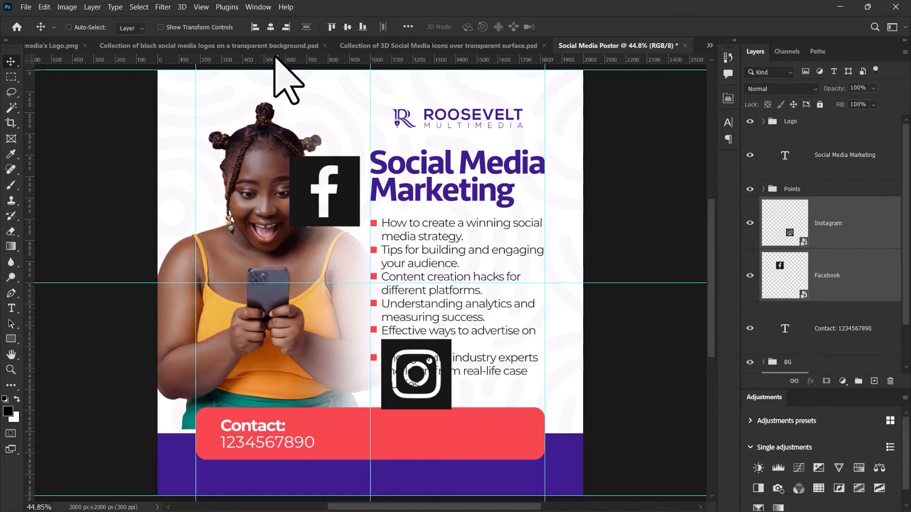
pyautogui.click(271, 27)
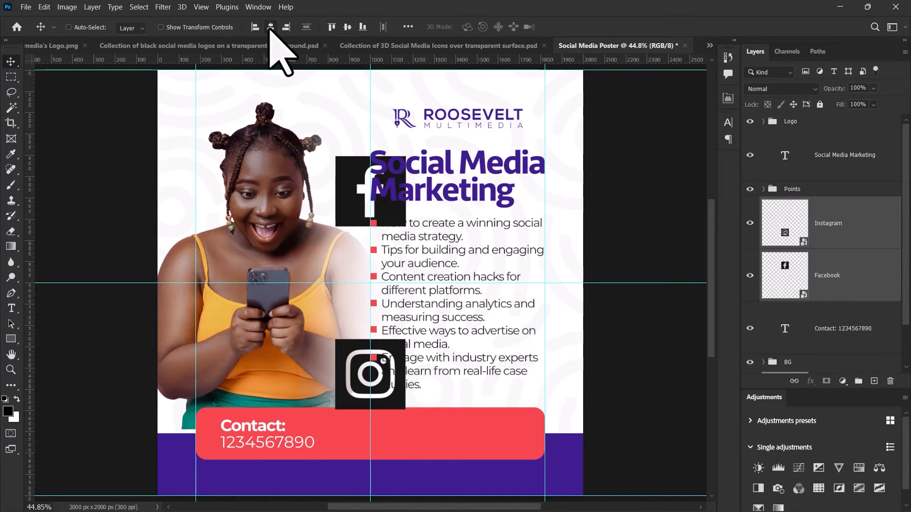
pyautogui.click(350, 26)
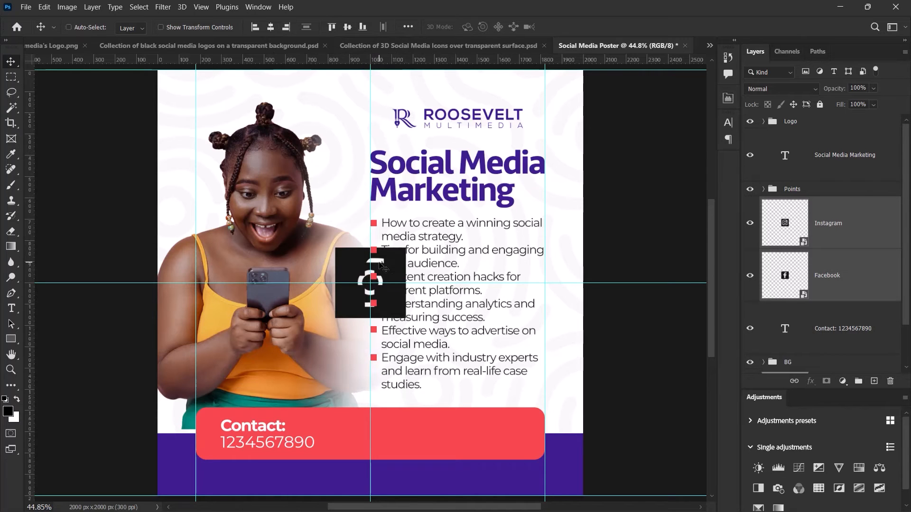
pyautogui.moveTo(387, 266); pyautogui.dragTo(419, 417)
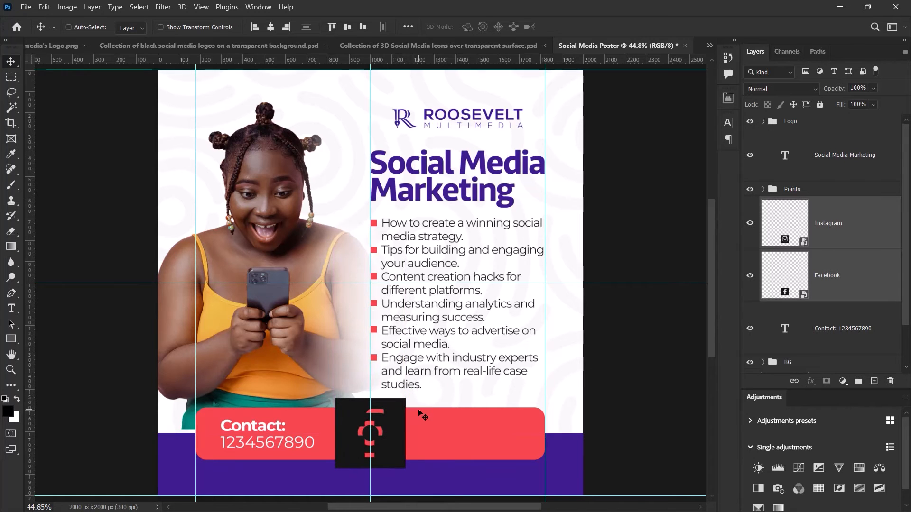
# Scale both social icons together around their center to about 27.76%
pyautogui.scroll(1, 401, 473)
pyautogui.scroll(2, 402, 476)
pyautogui.hotkey('ctrl', 't')
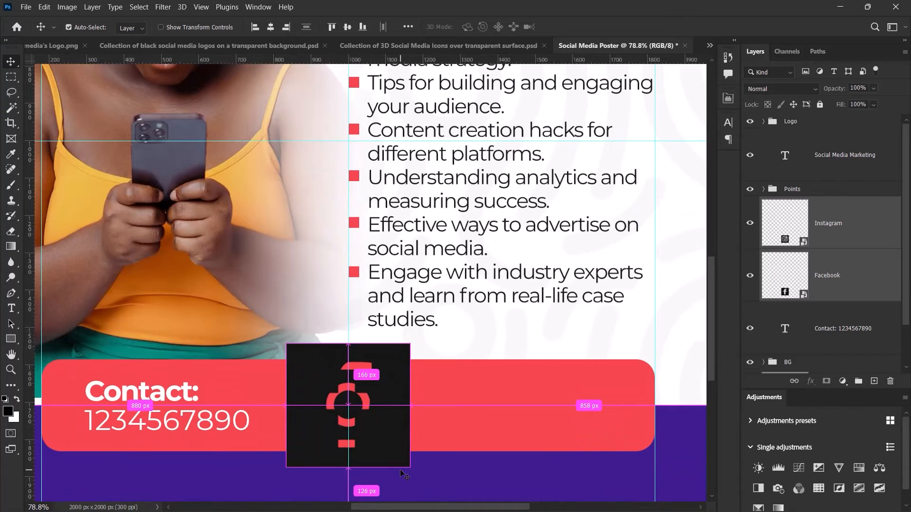
pyautogui.moveTo(411, 343); pyautogui.dragTo(362, 381)
pyautogui.click(588, 27)
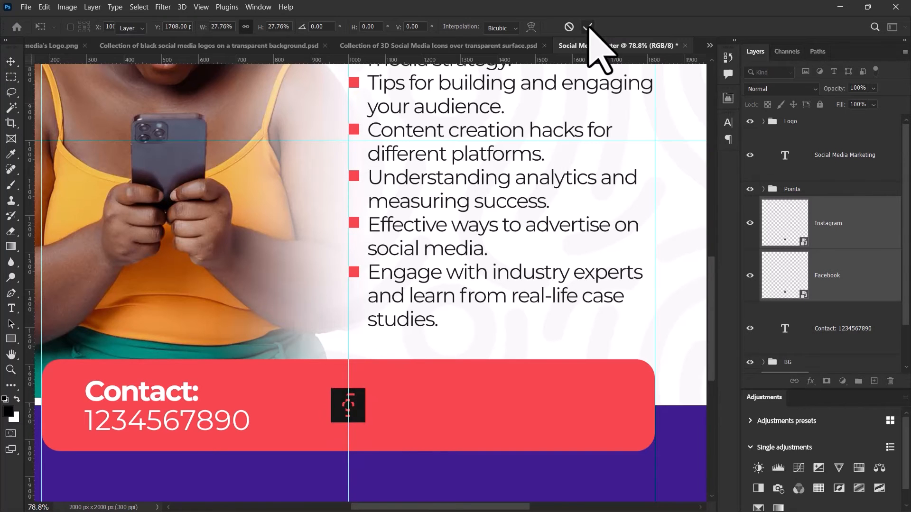
# Move the Facebook icon horizontally off the Instagram icon so it sits just to its right on the red bar
pyautogui.click(849, 273)
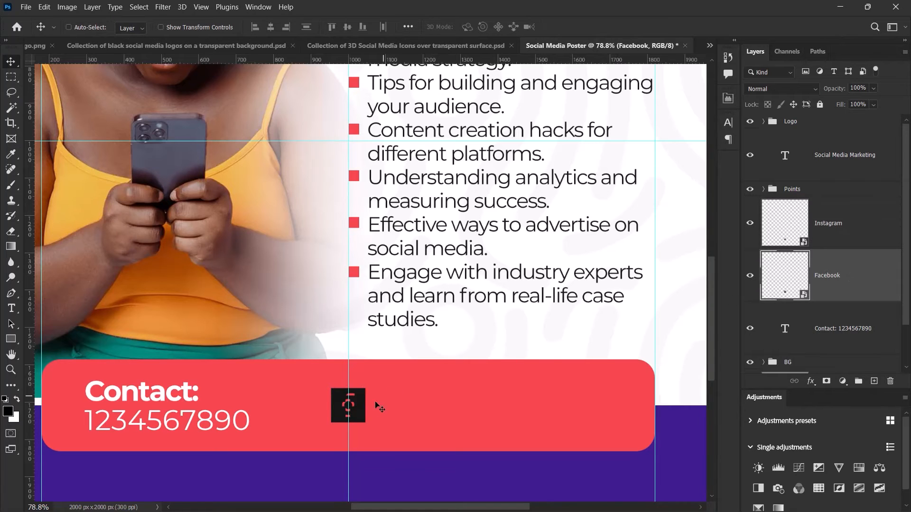
pyautogui.moveTo(365, 409); pyautogui.dragTo(405, 411)
pyautogui.press('Right')
pyautogui.press('Right')
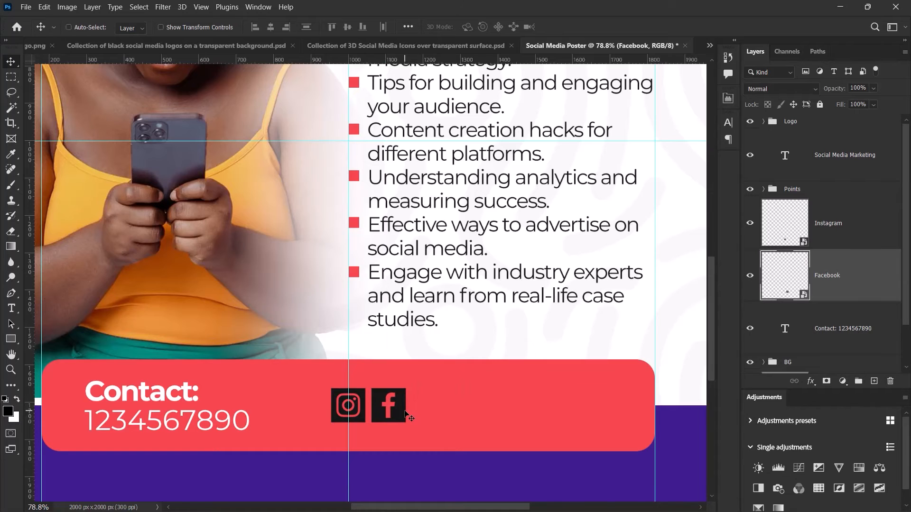
# Scale the Instagram and Facebook icons together to 87% and shift the pair slightly left on the red bar
pyautogui.keyDown('ctrl'); pyautogui.click(819, 234); pyautogui.keyUp('ctrl')
pyautogui.hotkey('ctrl', 't')
pyautogui.moveTo(406, 387); pyautogui.dragTo(371, 407)
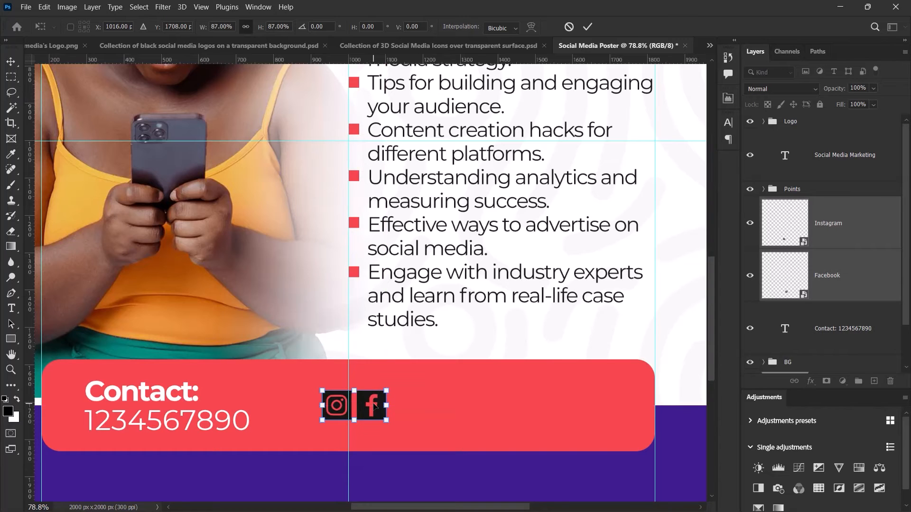
pyautogui.click(588, 27)
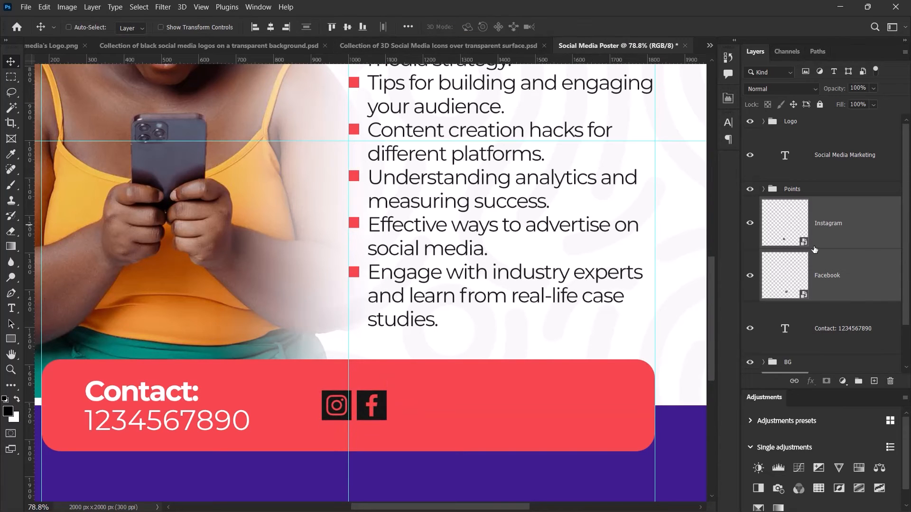
# Group the Instagram and Facebook layers and name the group Icons
pyautogui.hotkey('ctrl', 'g')
pyautogui.doubleClick(795, 204)
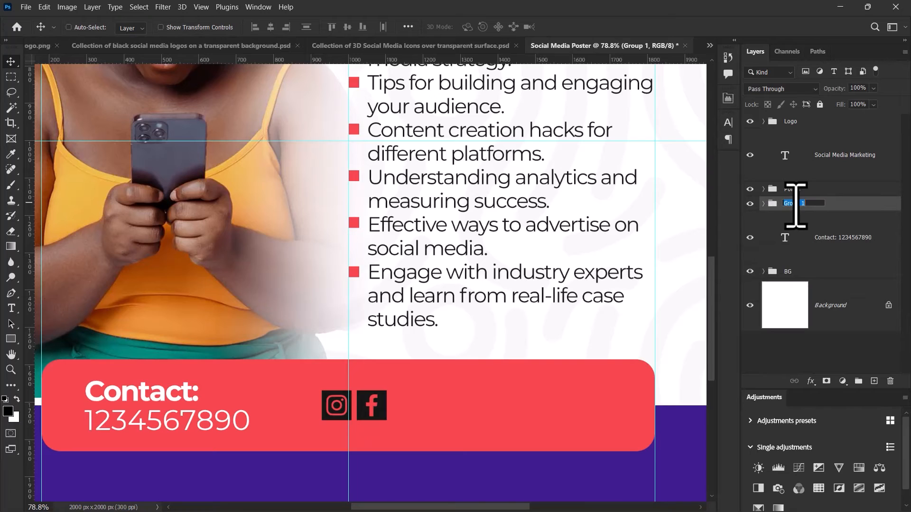
pyautogui.write('Icons')
pyautogui.press('Return')
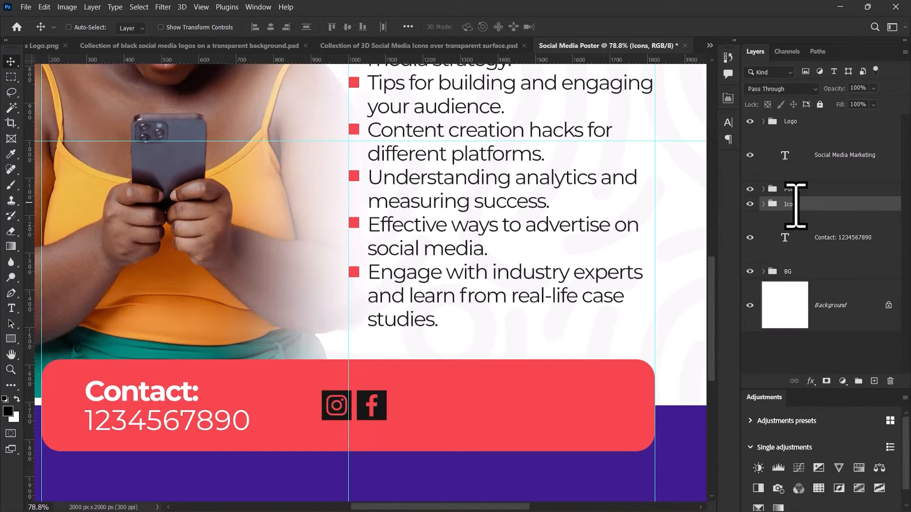
# Add the white text "SocialMediaHandles" to the right of the Facebook icon on the red bar
pyautogui.click(10, 309)
pyautogui.click(407, 404)
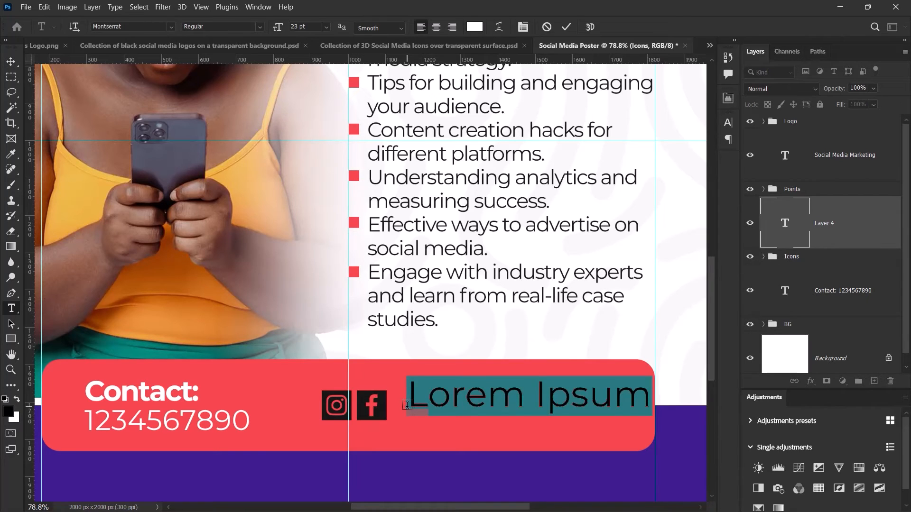
pyautogui.write('SocialMediaHa')
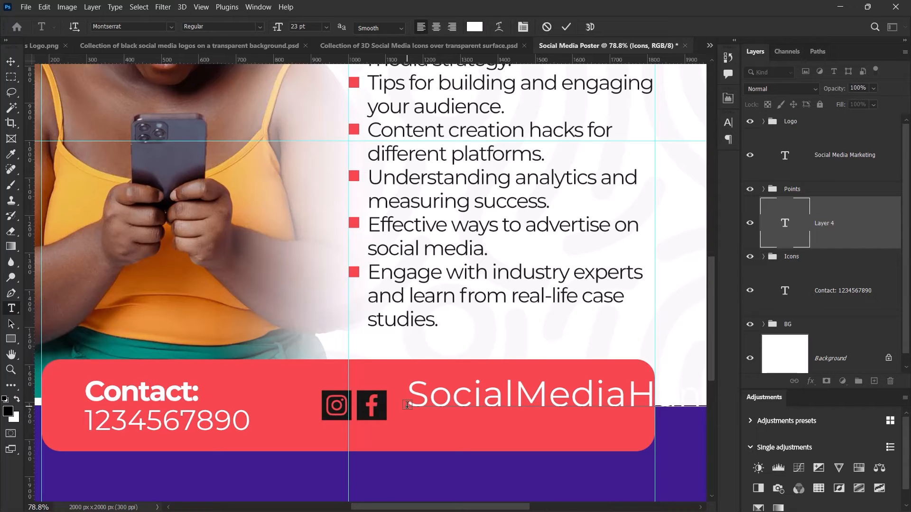
pyautogui.click(566, 27)
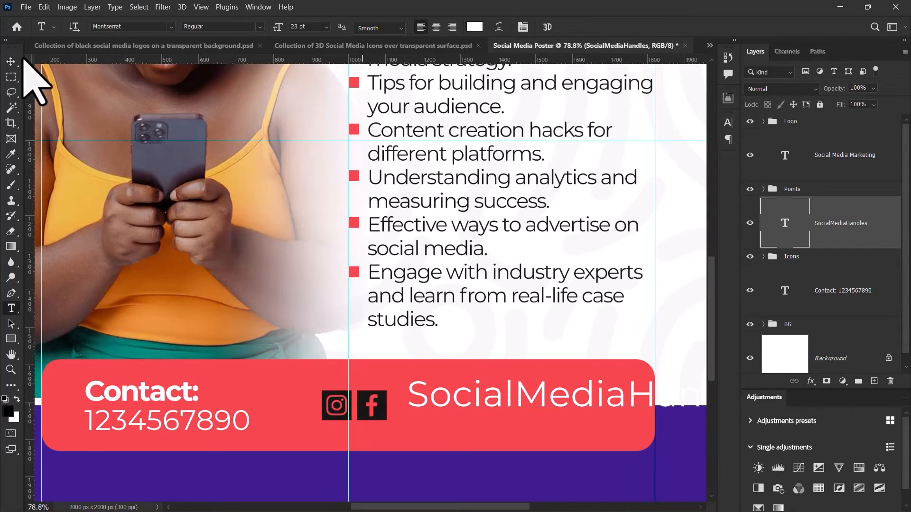
# Scale the SocialMediaHandles text to about 60% and position it beside the Facebook icon, vertically centered with the icons and with a small gap
pyautogui.hotkey('ctrl', 't')
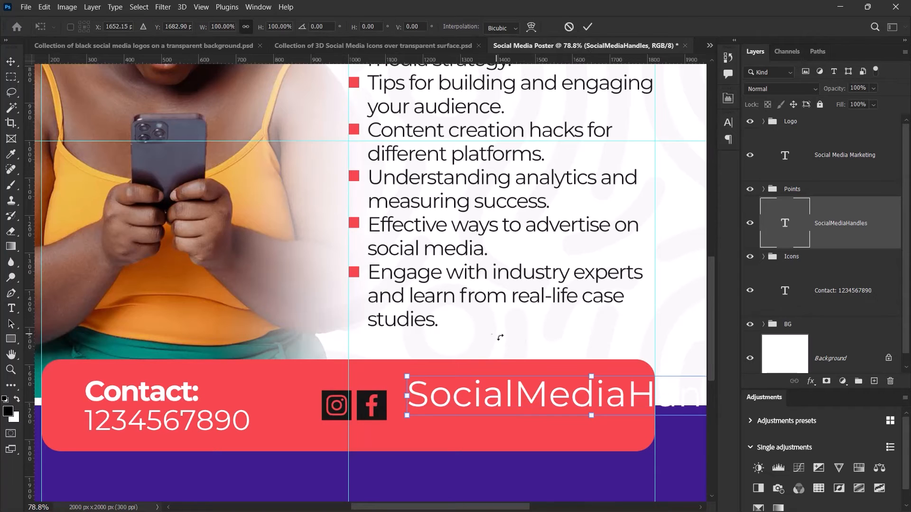
pyautogui.moveTo(593, 375); pyautogui.dragTo(543, 406)
pyautogui.moveTo(629, 392); pyautogui.dragTo(615, 394)
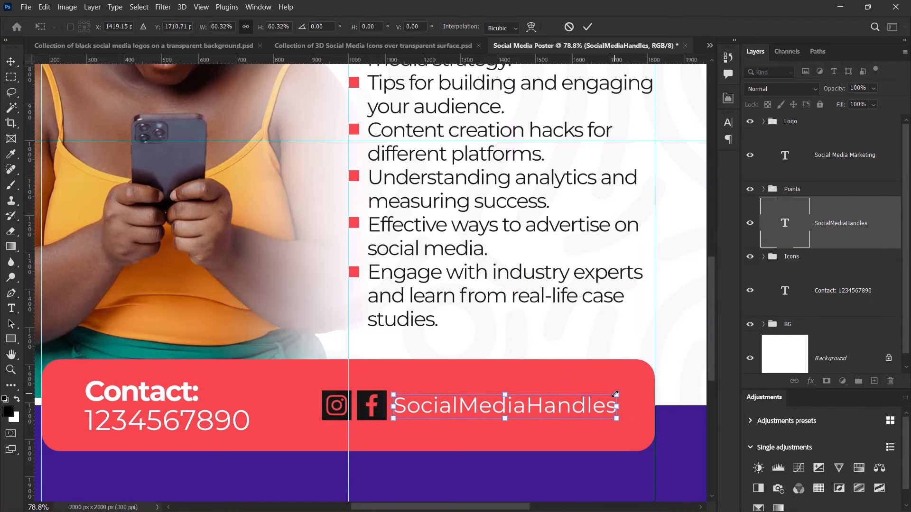
pyautogui.press('Right')
pyautogui.press('Right')
pyautogui.press('Right')
pyautogui.press('Right')
pyautogui.press('Right')
pyautogui.press('Right')
pyautogui.press('Right')
pyautogui.press('Right')
pyautogui.press('Right')
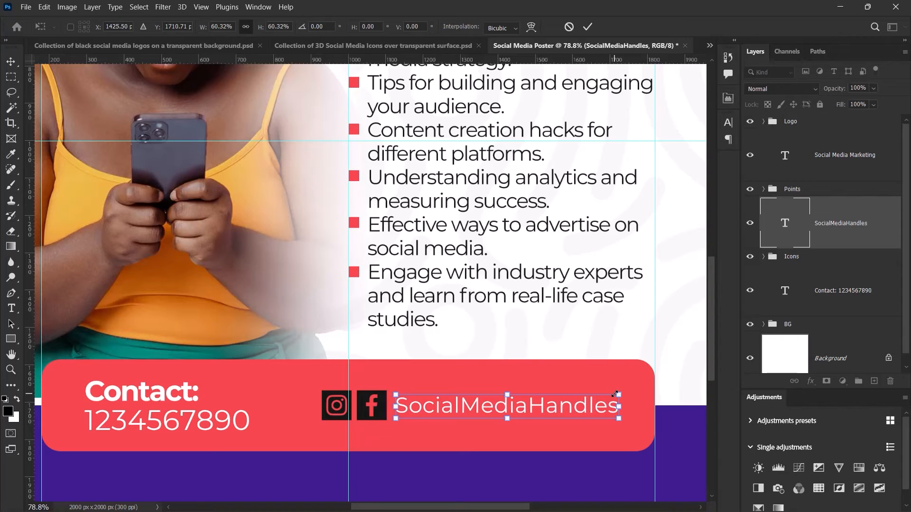
pyautogui.press('Right')
pyautogui.press('Right')
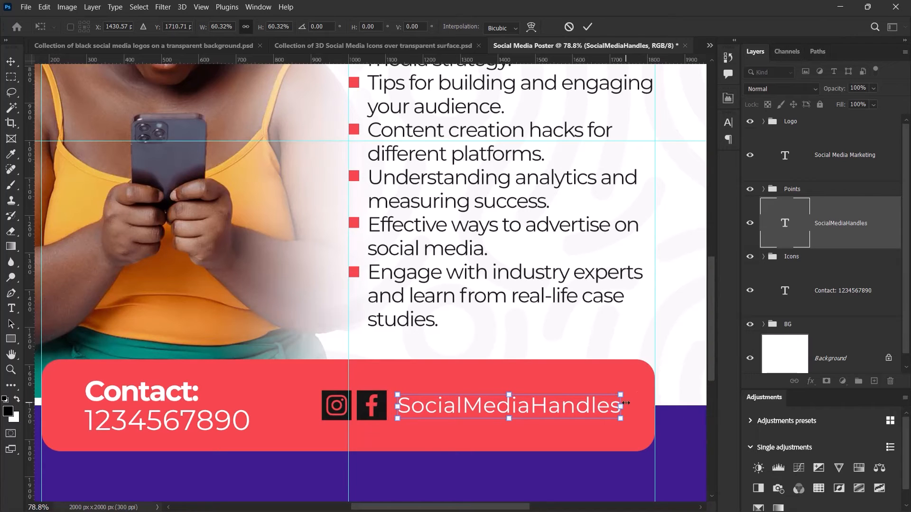
pyautogui.moveTo(621, 396); pyautogui.dragTo(624, 395)
pyautogui.click(587, 26)
# Apply a purple Color Overlay at 100% opacity to the Icons group
pyautogui.scroll(-3, 353, 352)
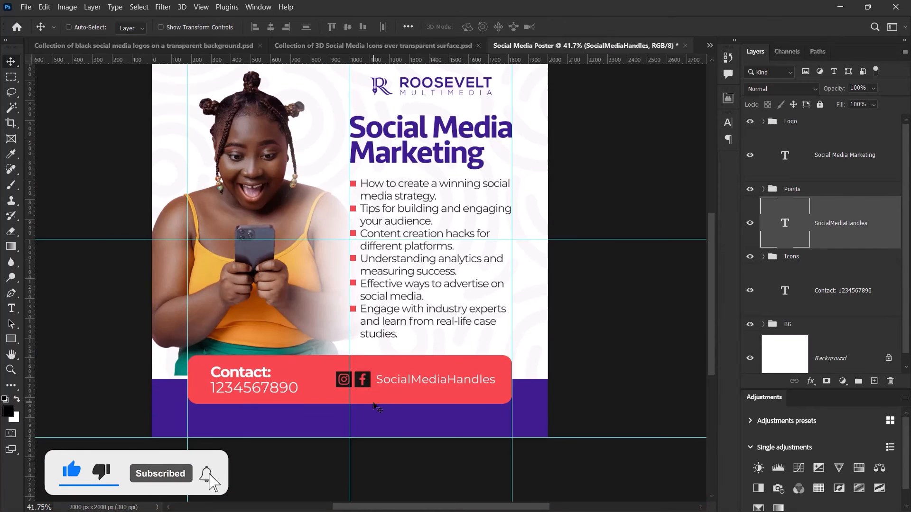
pyautogui.scroll(3, 374, 414)
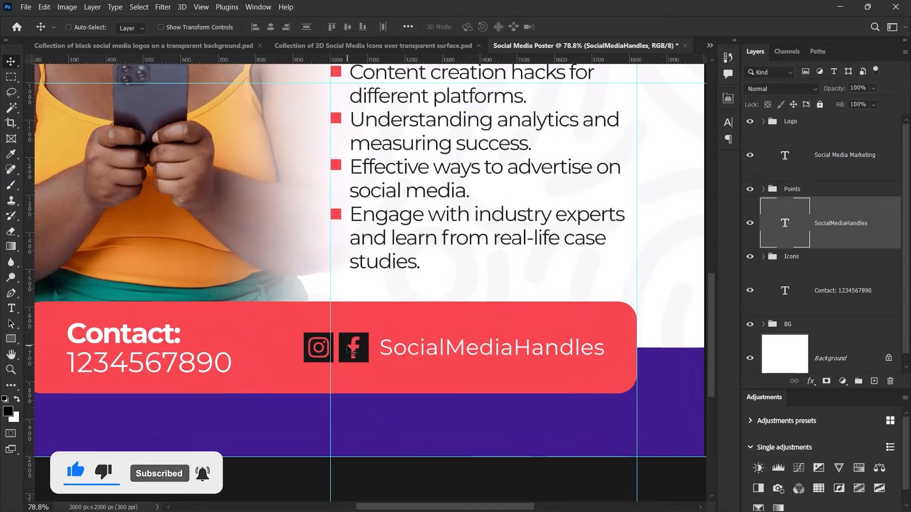
pyautogui.click(815, 263)
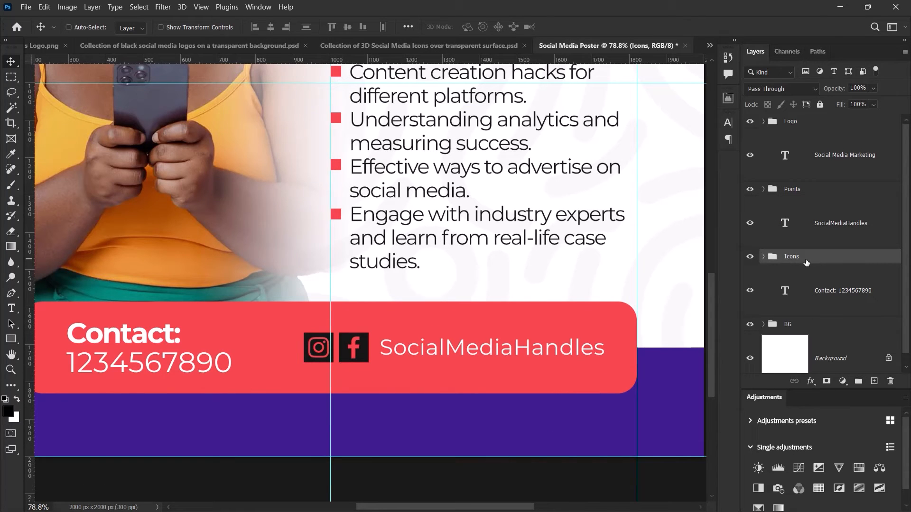
pyautogui.click(812, 384)
pyautogui.click(848, 461)
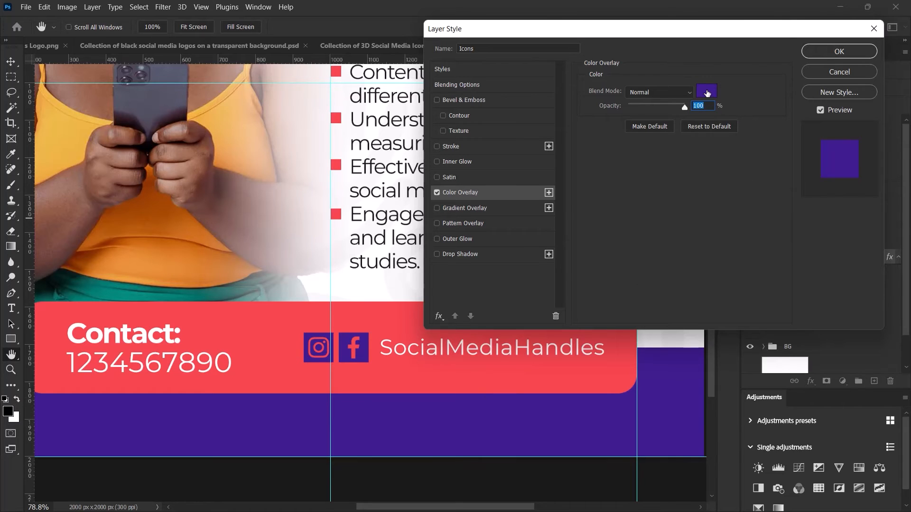
pyautogui.click(839, 52)
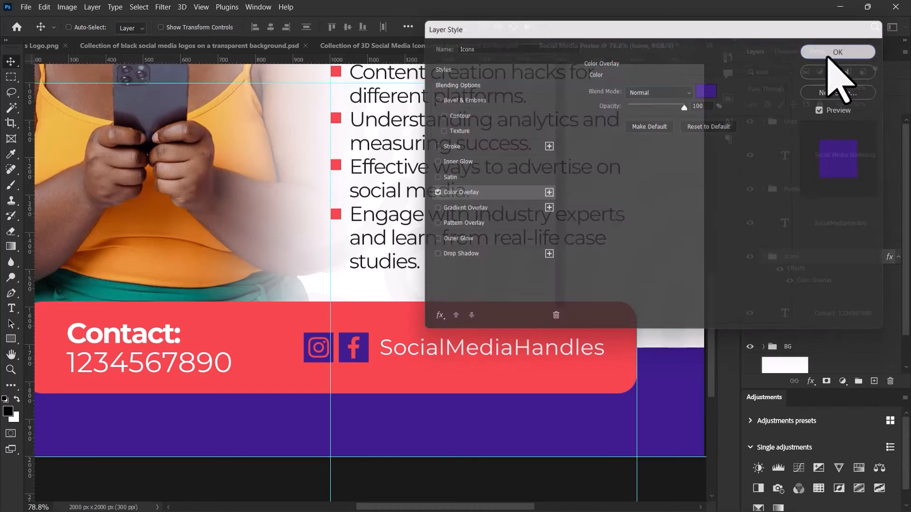
# Group the SocialMediaHandles text with the Icons group as SM, and shift the new group slightly left on the red bar
pyautogui.scroll(-4, 568, 240)
pyautogui.scroll(3, 565, 283)
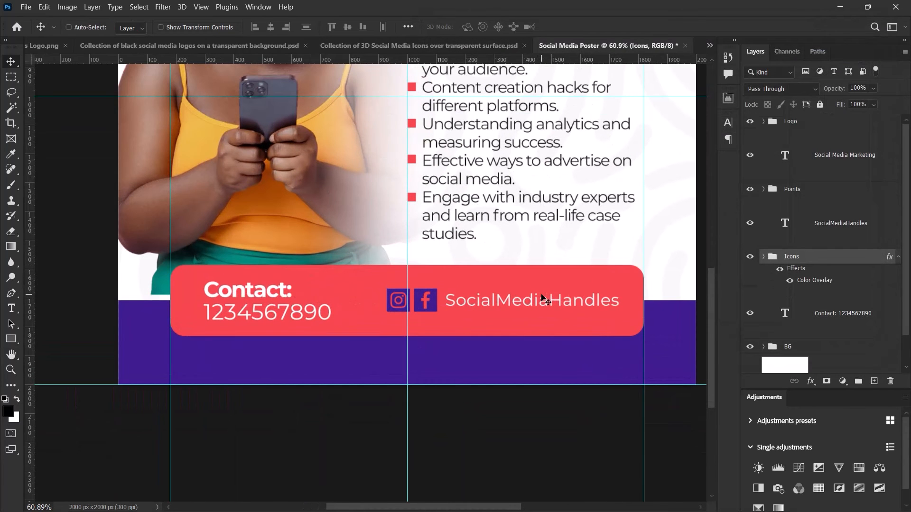
pyautogui.click(898, 258)
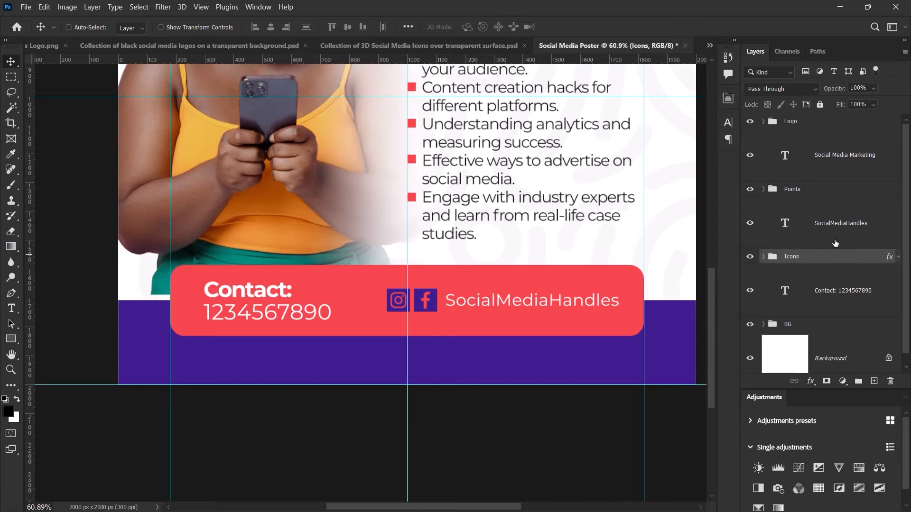
pyautogui.keyDown('ctrl'); pyautogui.click(849, 231); pyautogui.keyUp('ctrl')
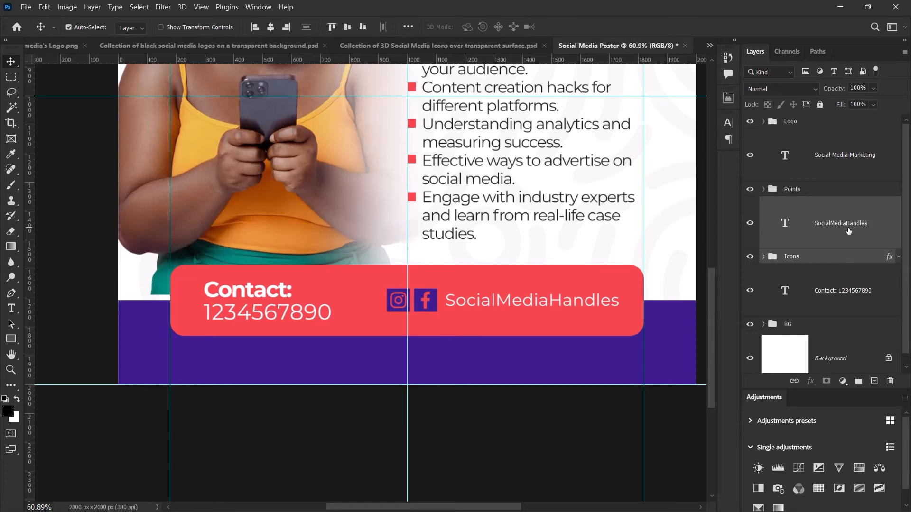
pyautogui.hotkey('ctrl', 'g')
pyautogui.doubleClick(802, 204)
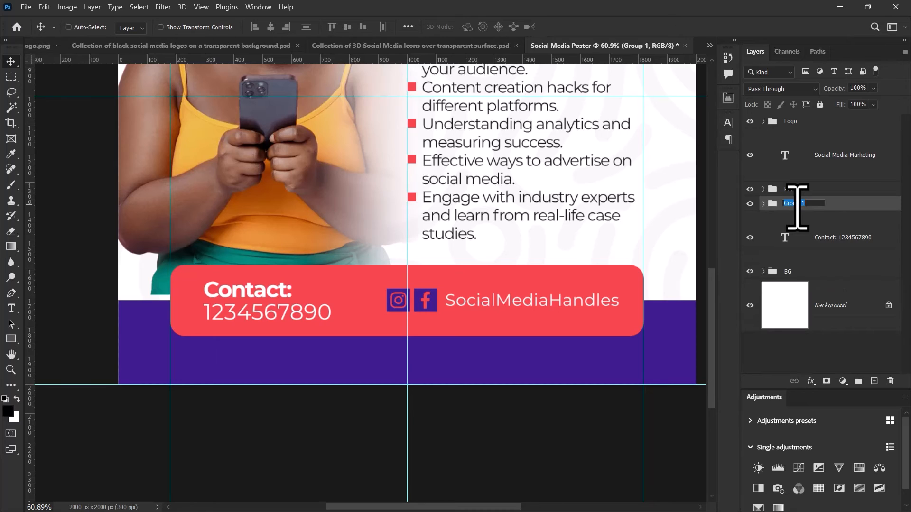
pyautogui.write('SM')
pyautogui.press('Return')
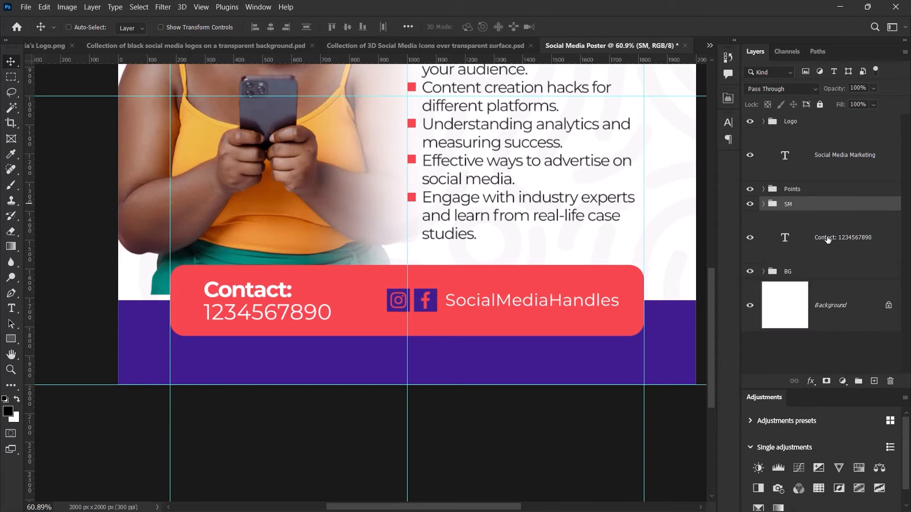
pyautogui.moveTo(439, 304); pyautogui.dragTo(421, 306)
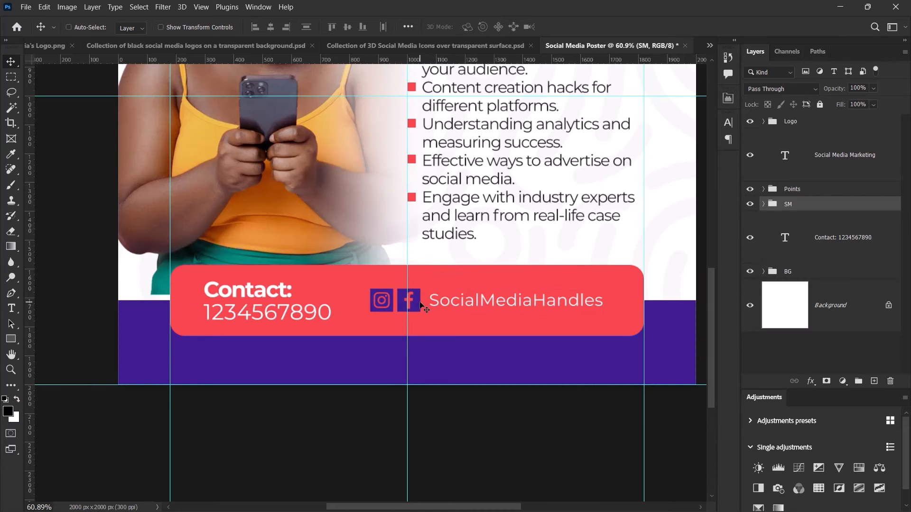